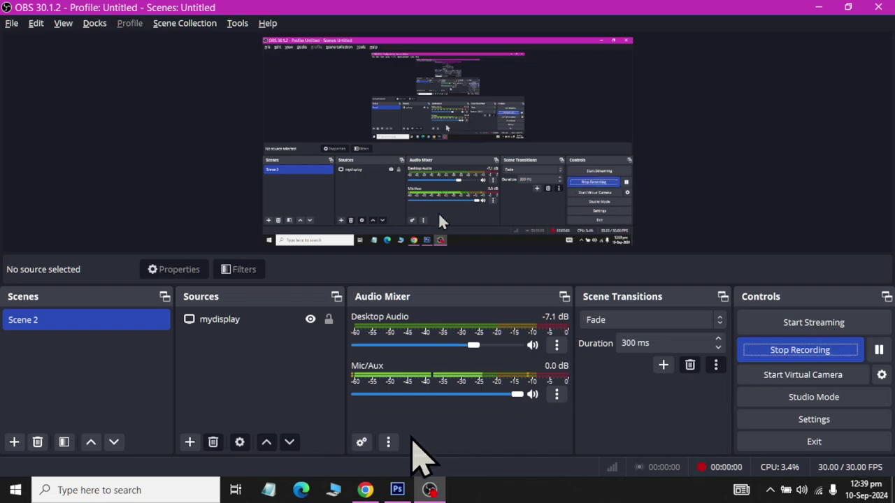
# Start the OBS screen recording
pyautogui.click(397, 491)
# Create a new U.S. Paper Letter document, 8.5 × 11 inches at 300 pixels/inch
pyautogui.click(36, 9)
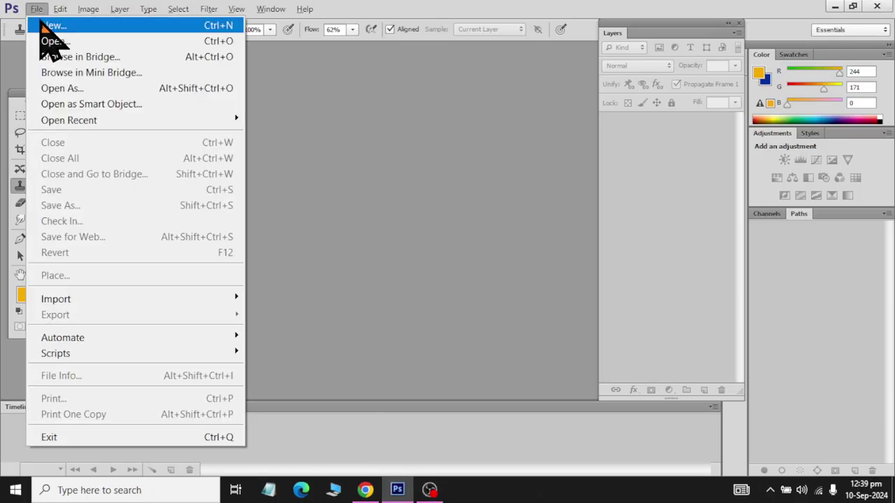
pyautogui.click(42, 23)
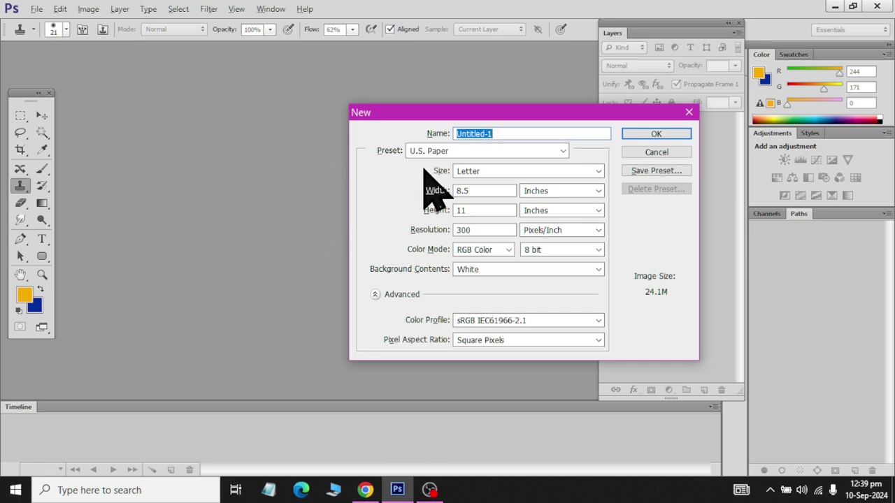
pyautogui.click(482, 152)
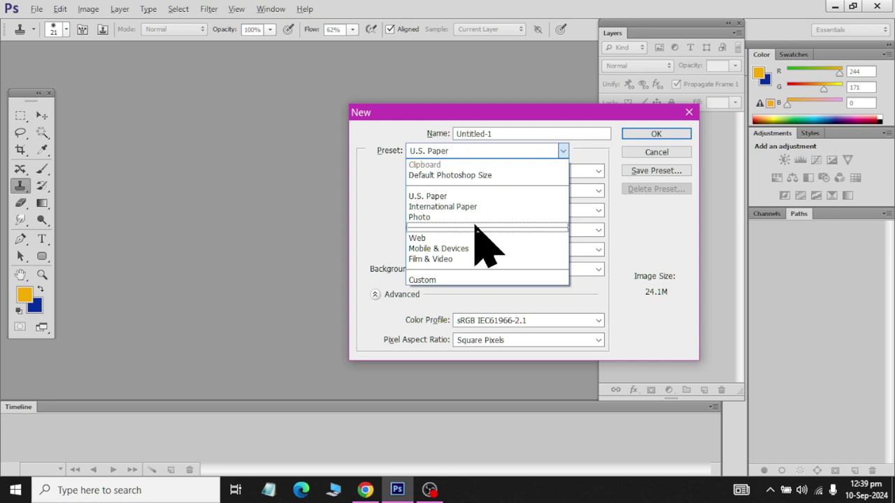
pyautogui.click(469, 196)
pyautogui.click(471, 173)
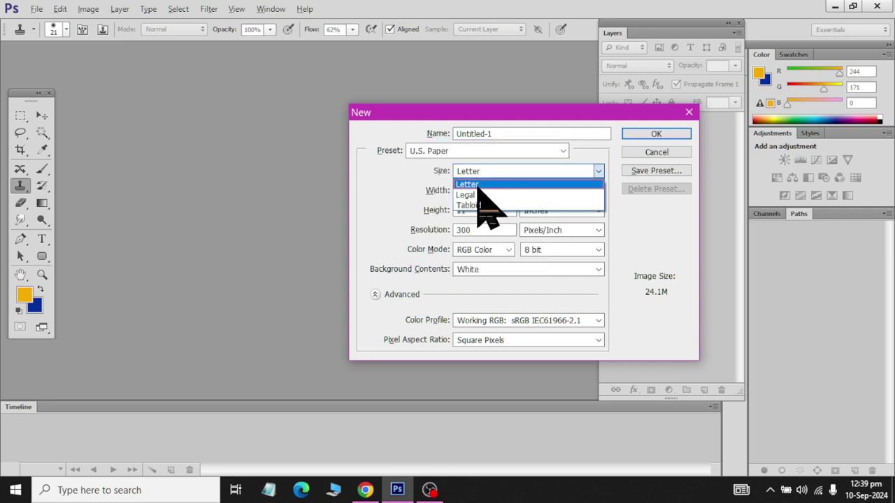
pyautogui.click(479, 185)
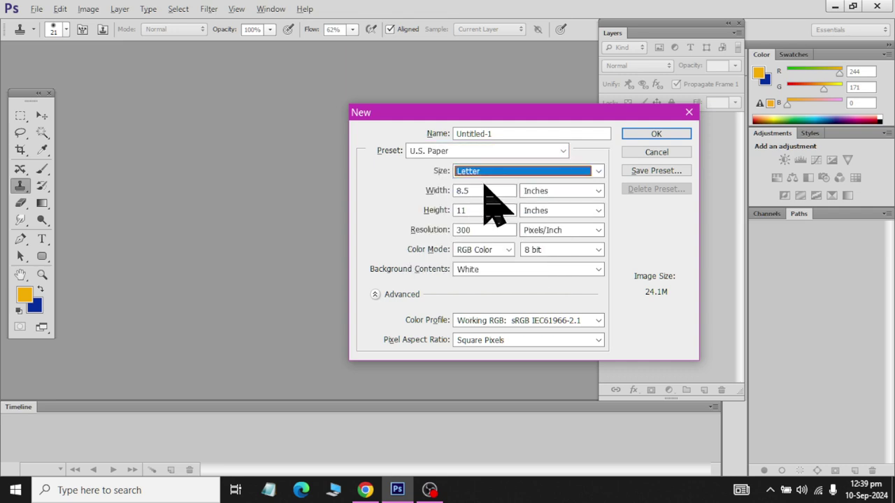
pyautogui.click(650, 135)
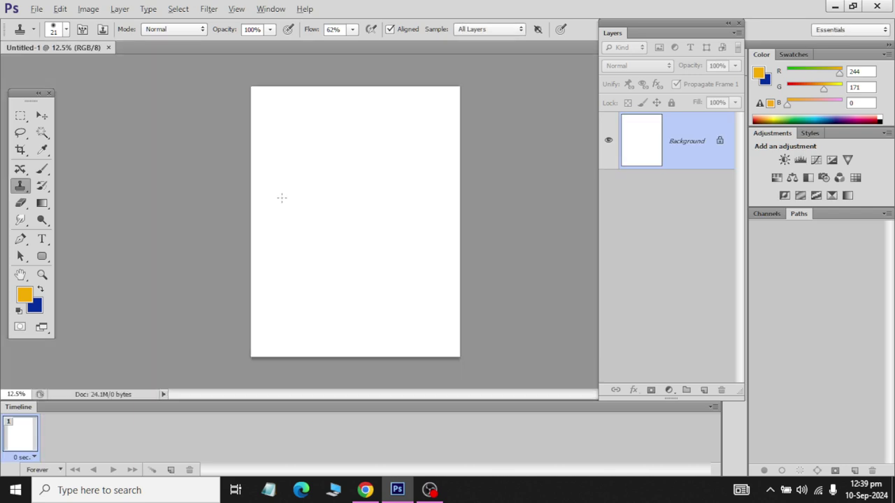
# Convert the locked Background into an editable Layer 0
pyautogui.doubleClick(720, 140)
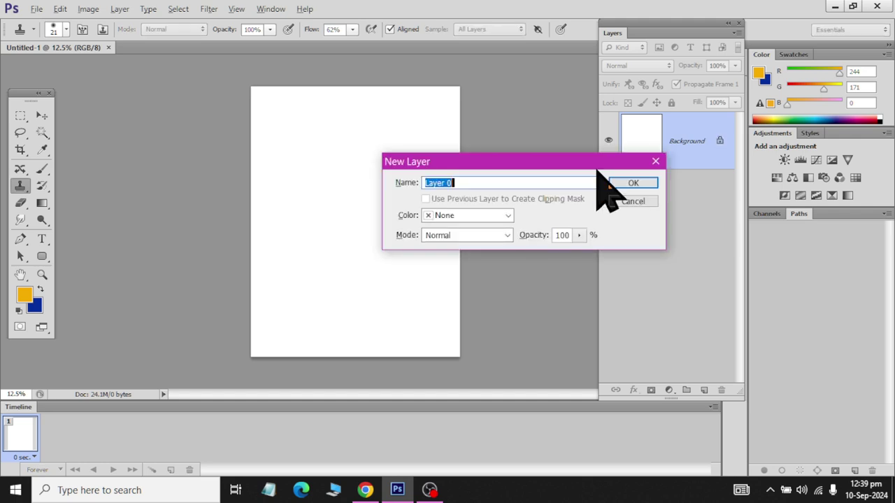
pyautogui.click(643, 183)
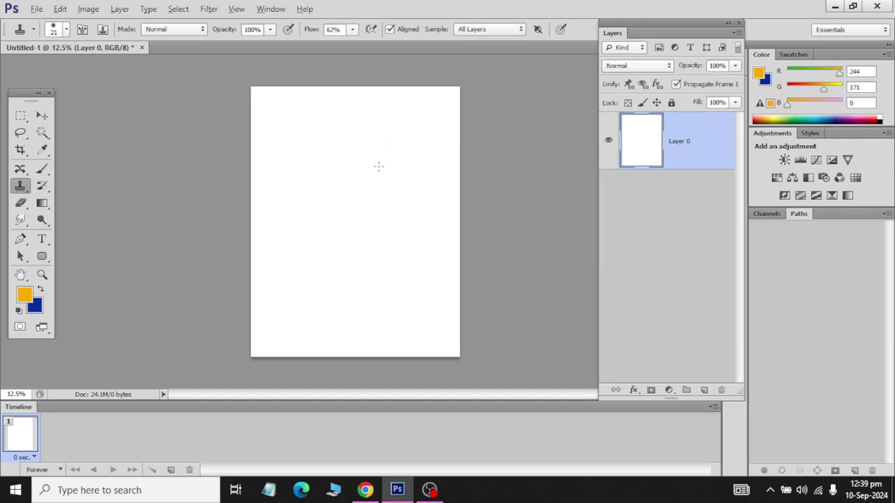
pyautogui.scroll(1, 456, 137)
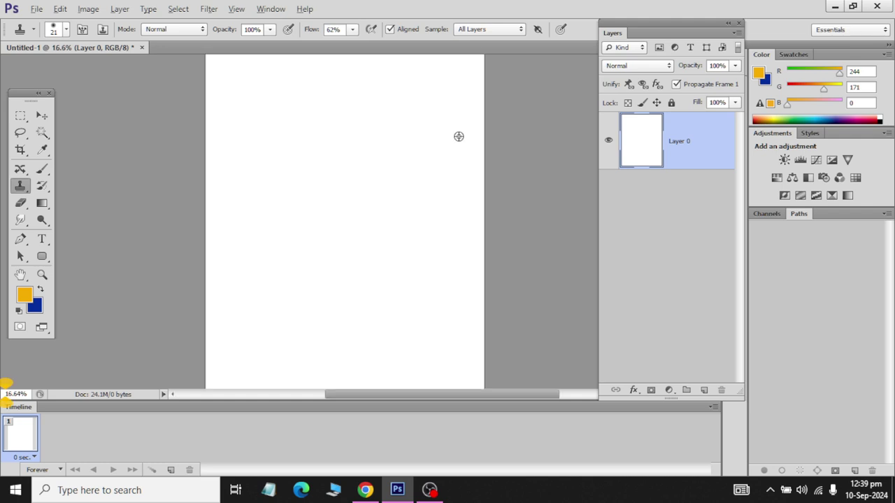
pyautogui.scroll(-1, 458, 137)
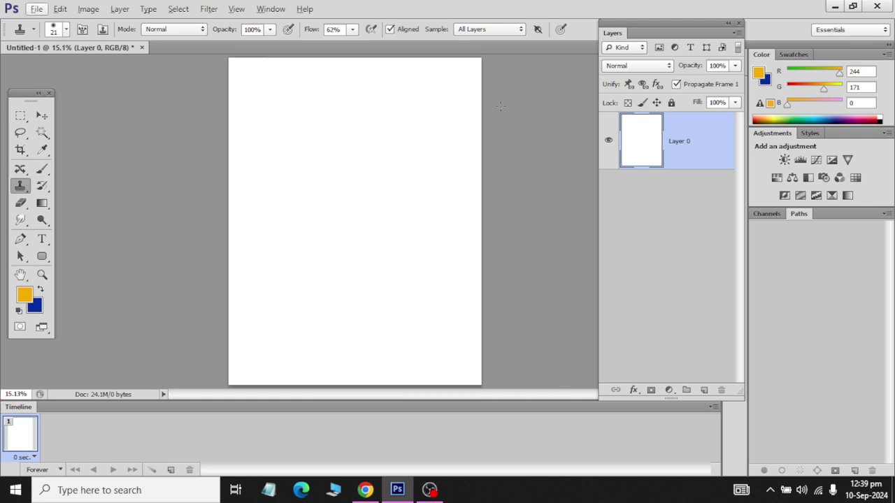
pyautogui.scroll(1, 501, 107)
pyautogui.scroll(1, 505, 100)
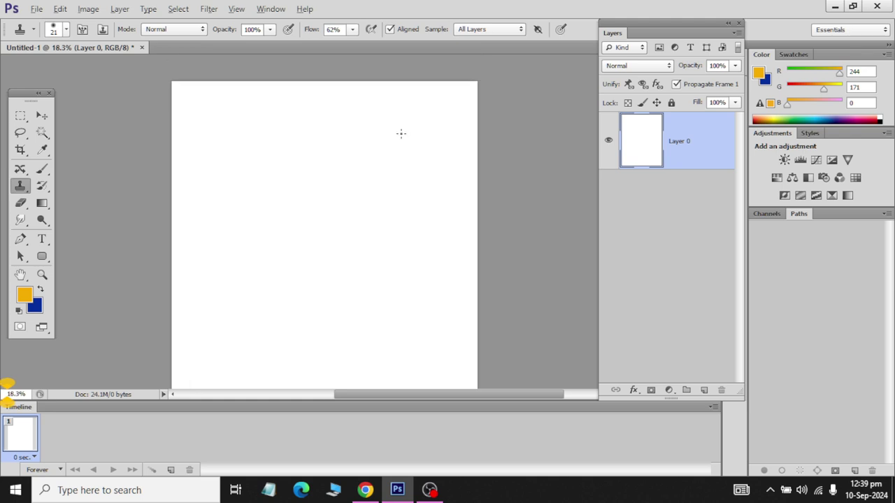
pyautogui.scroll(2, 400, 133)
pyautogui.scroll(-1, 400, 134)
pyautogui.scroll(-1, 400, 133)
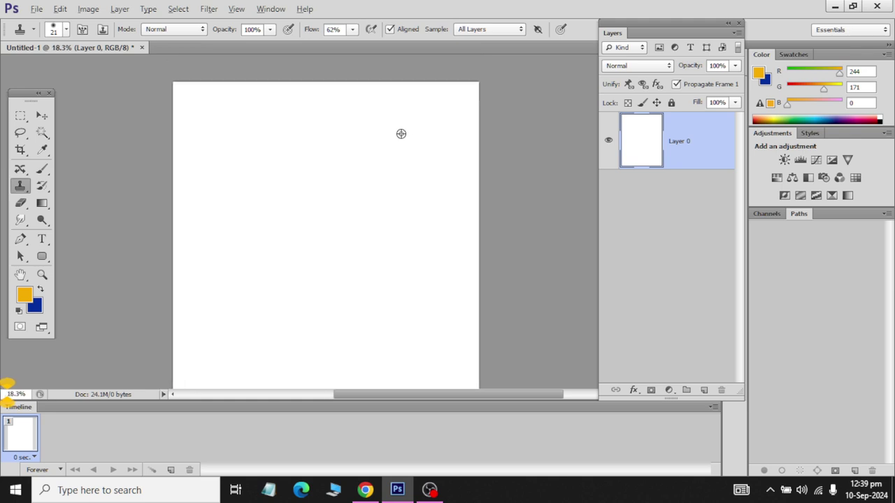
pyautogui.click(37, 9)
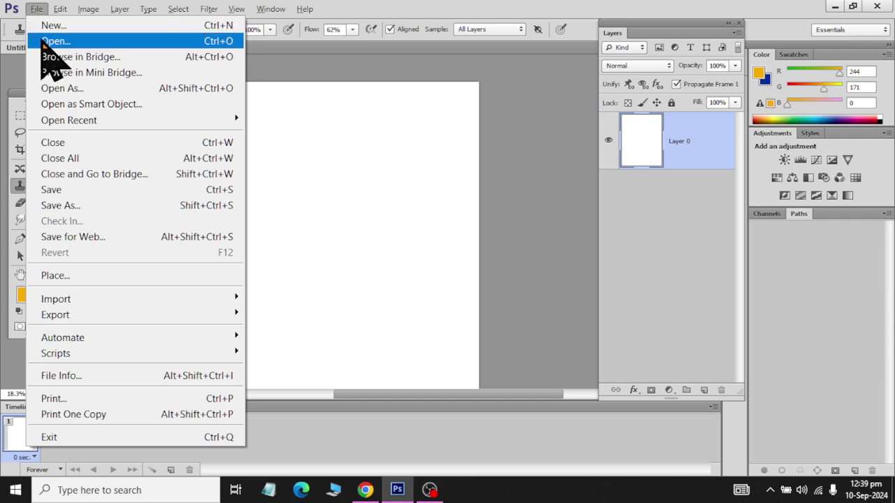
# Open Img10.jpeg from the Libraries > Documents > latest folder
pyautogui.click(55, 42)
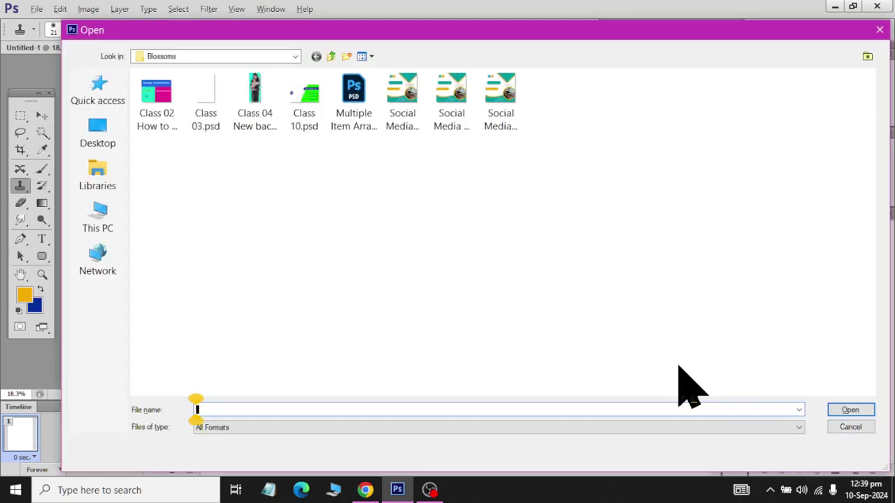
pyautogui.click(105, 186)
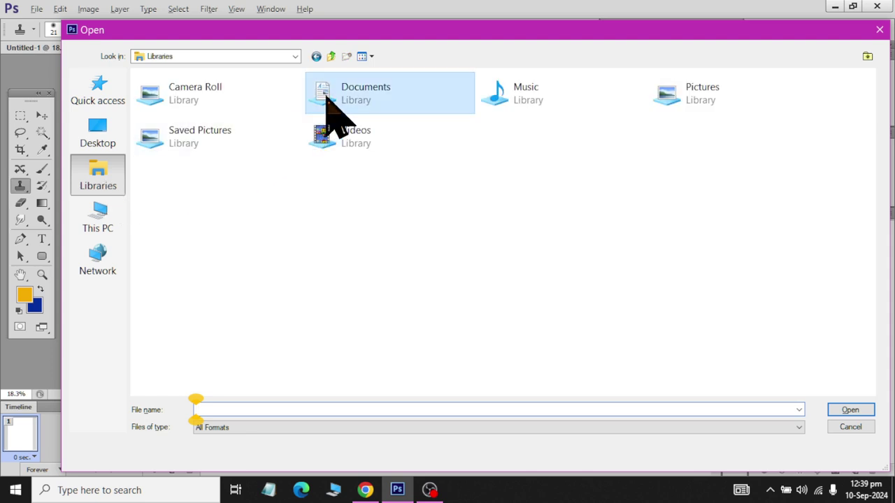
pyautogui.doubleClick(326, 101)
pyautogui.click(316, 128)
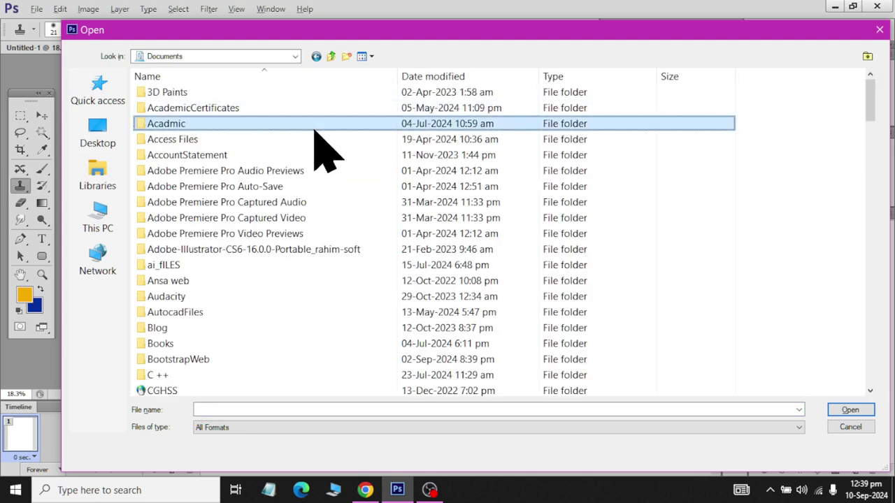
pyautogui.write('latest')
pyautogui.press('Return')
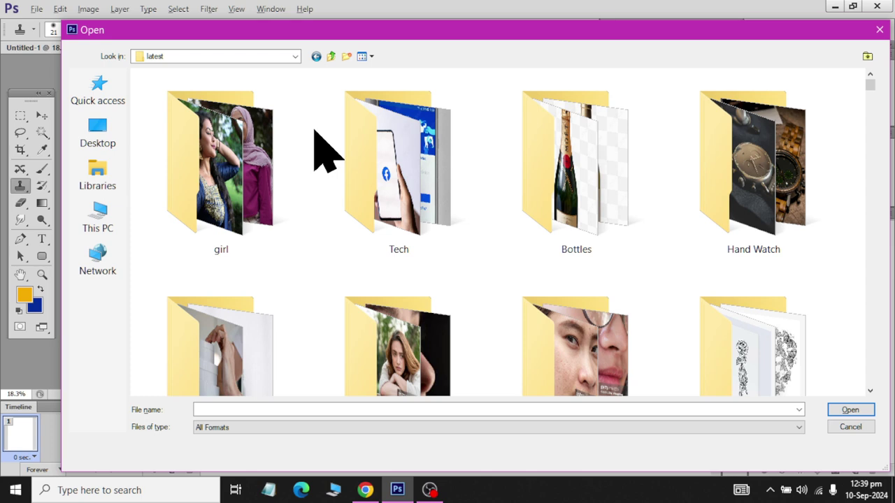
pyautogui.scroll(-3, 479, 189)
pyautogui.scroll(-3, 479, 190)
pyautogui.scroll(6, 480, 190)
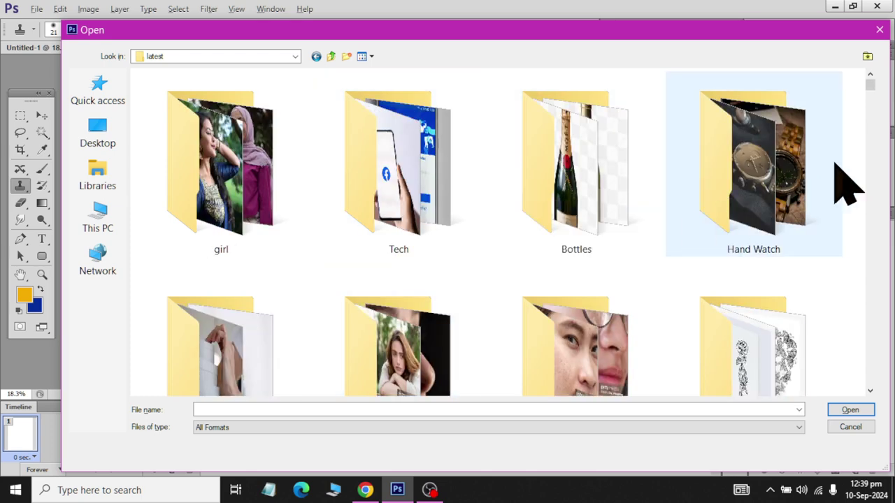
pyautogui.moveTo(869, 82); pyautogui.dragTo(874, 115)
pyautogui.click(787, 112)
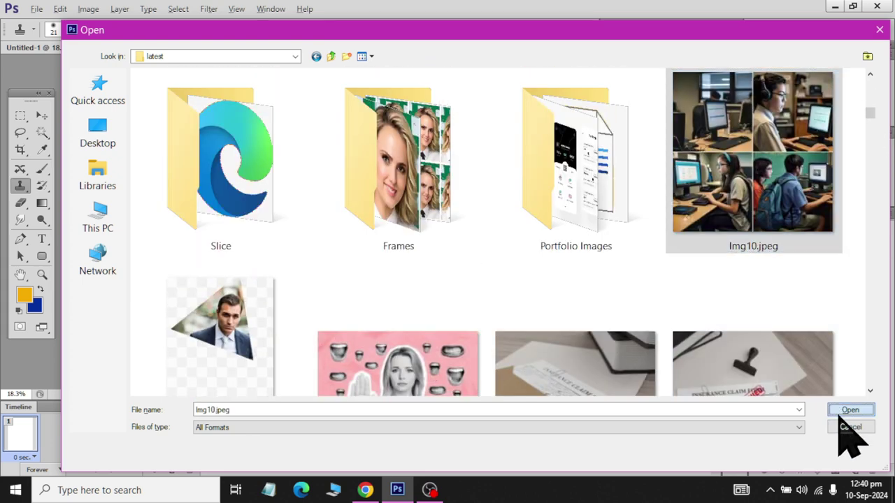
pyautogui.click(846, 411)
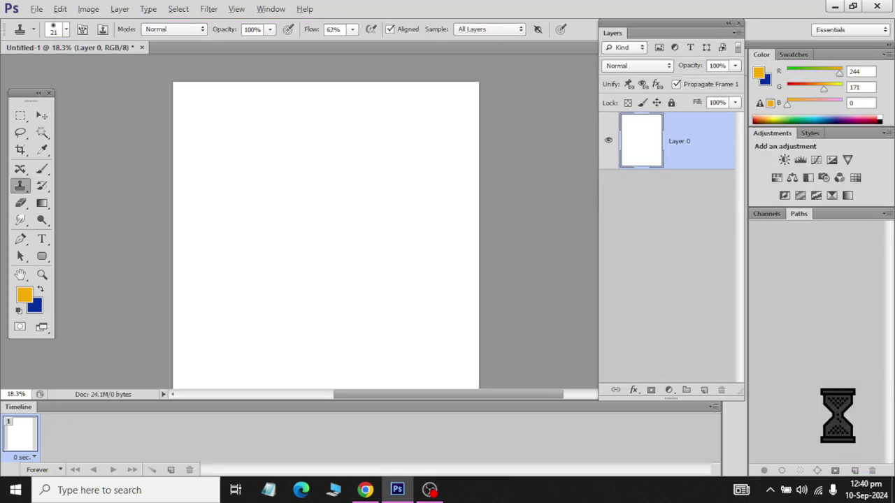
# Paste all of Img10 into Untitled-1 as Layer 1 and scale it to about 172.5% near the top
pyautogui.hotkey('ctrl', 'a')
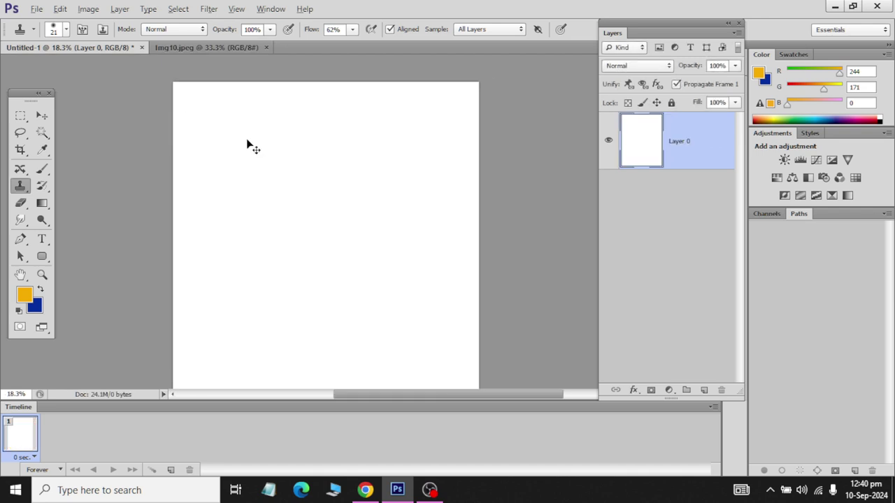
pyautogui.hotkey('ctrl', 'v')
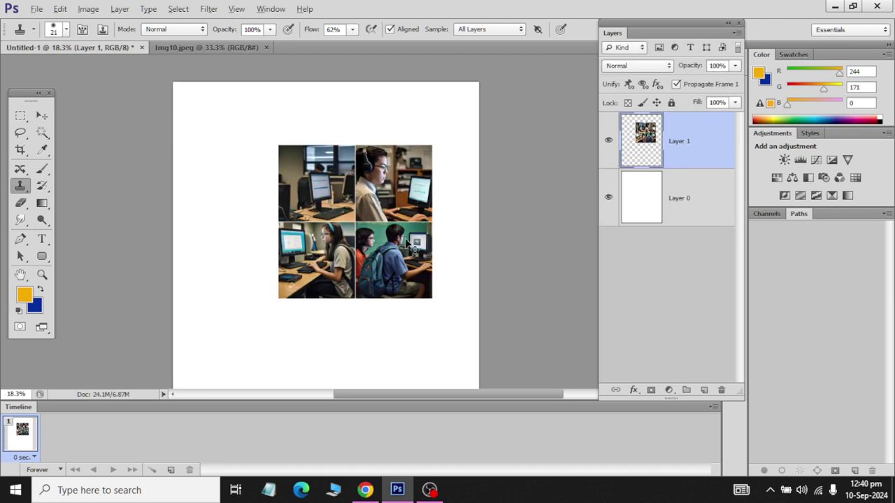
pyautogui.hotkey('ctrl', 't')
pyautogui.moveTo(430, 299); pyautogui.dragTo(455, 323)
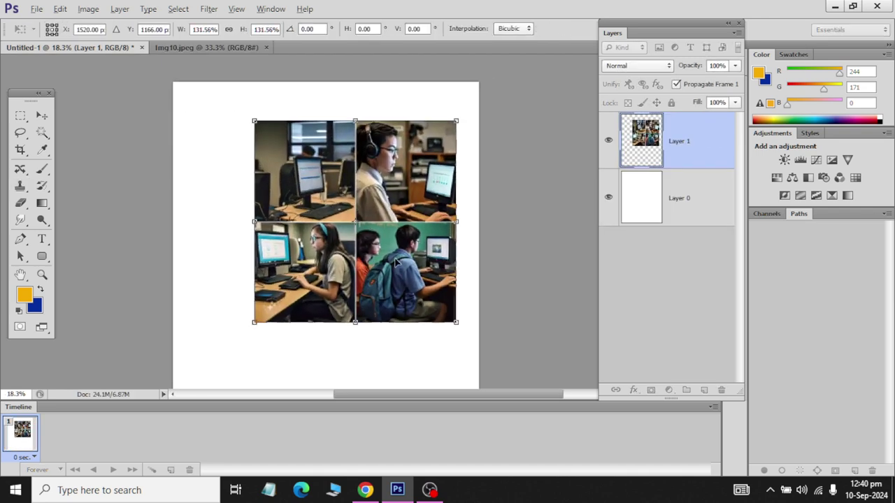
pyautogui.moveTo(388, 260)
pyautogui.mouseDown()
pyautogui.moveTo(308, 228)
pyautogui.moveTo(308, 245)
pyautogui.mouseUp()
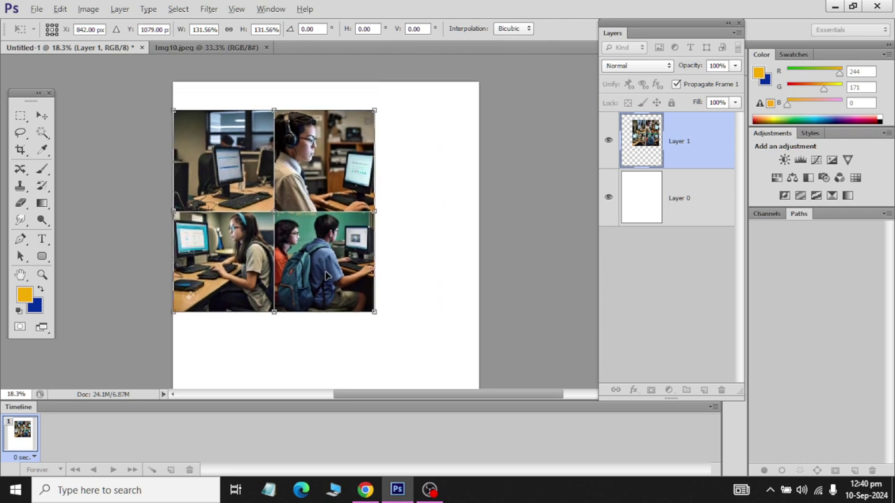
pyautogui.moveTo(374, 311); pyautogui.dragTo(414, 328)
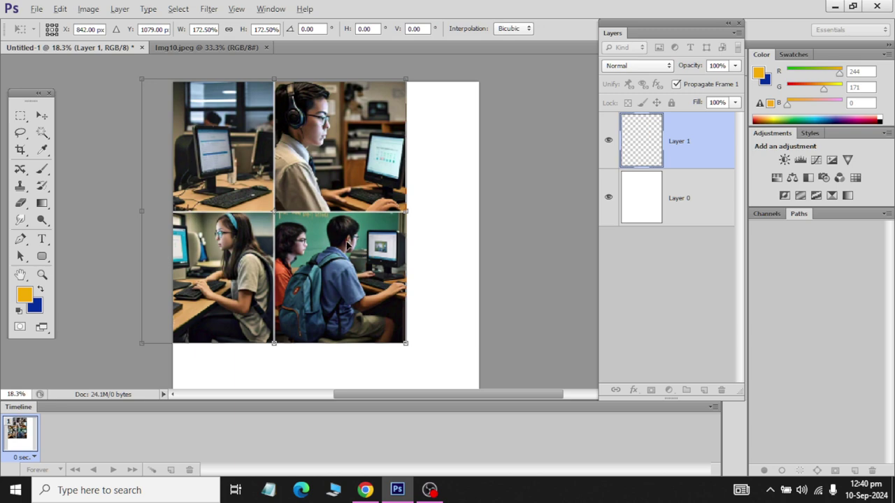
pyautogui.moveTo(342, 192); pyautogui.dragTo(345, 238)
# Resize the collage to about 202% across the full page width and commit the transform
pyautogui.scroll(-1, 420, 288)
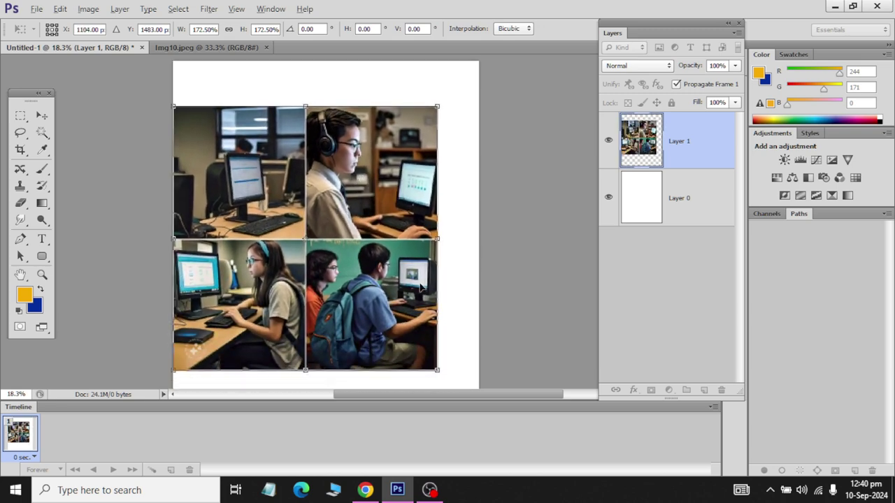
pyautogui.moveTo(439, 370); pyautogui.dragTo(474, 404)
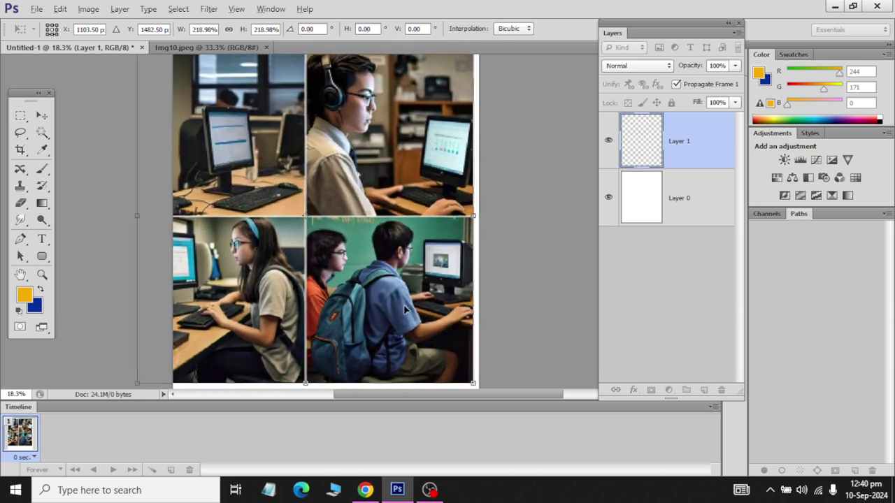
pyautogui.scroll(1, 389, 278)
pyautogui.scroll(-3, 388, 278)
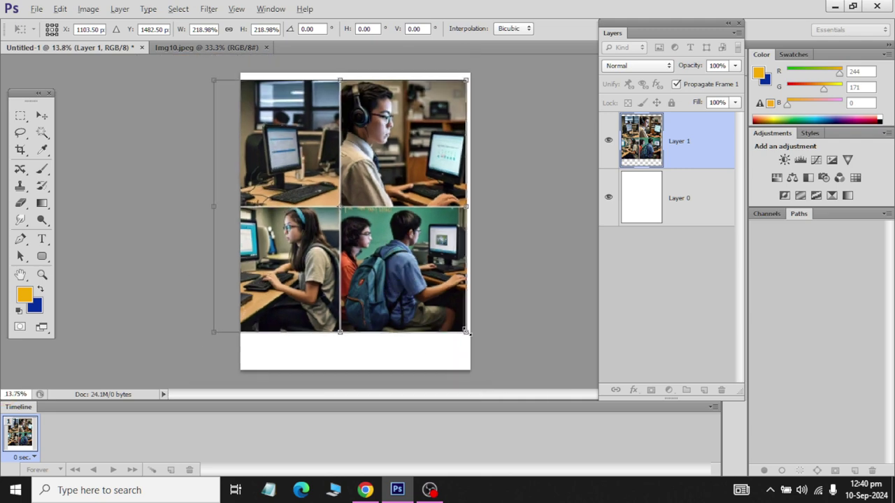
pyautogui.moveTo(466, 333); pyautogui.dragTo(429, 280)
pyautogui.moveTo(377, 232)
pyautogui.mouseDown()
pyautogui.moveTo(413, 204)
pyautogui.moveTo(466, 189)
pyautogui.mouseUp()
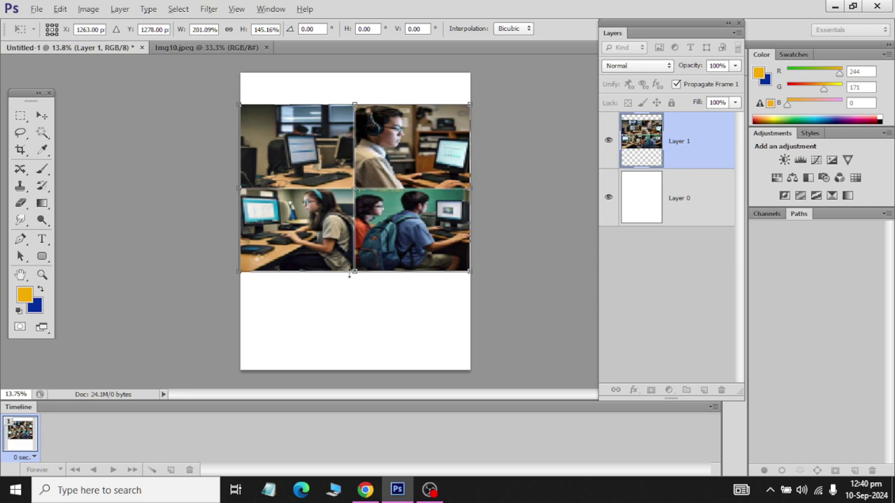
pyautogui.click(42, 115)
pyautogui.click(371, 195)
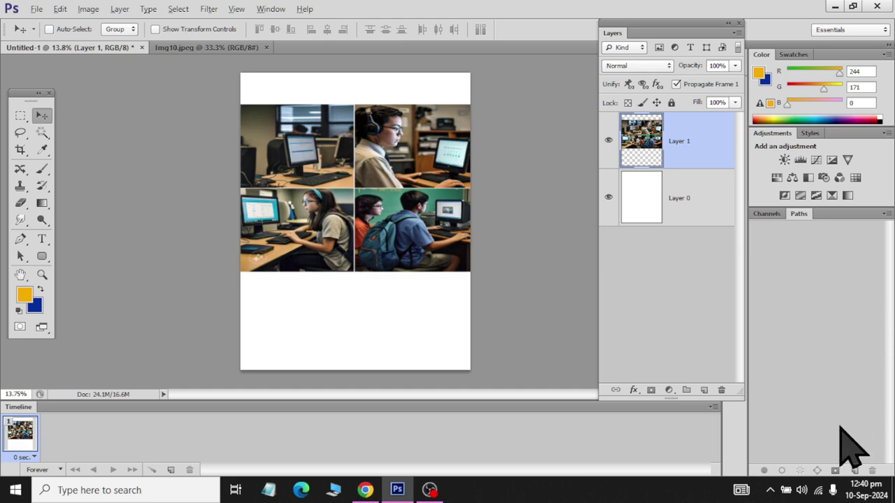
# Set the Microphone recording level to 61 in the Sound settings and close them
pyautogui.rightClick(802, 492)
pyautogui.click(728, 450)
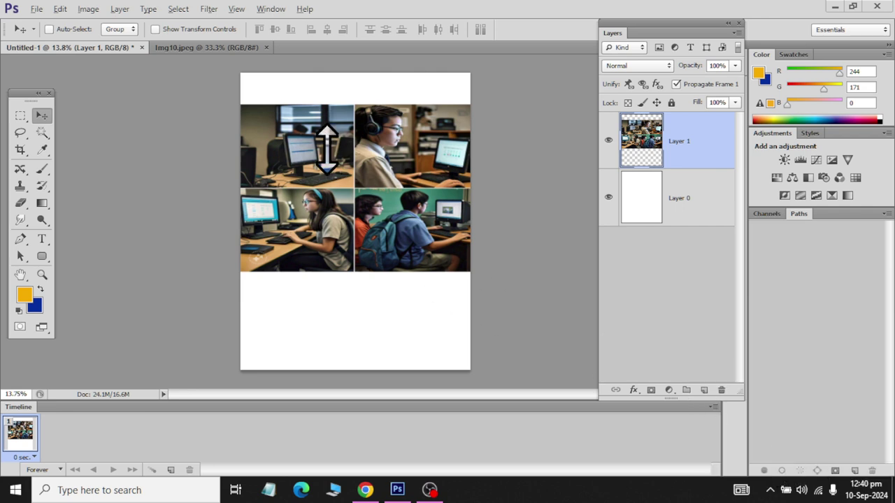
pyautogui.click(133, 101)
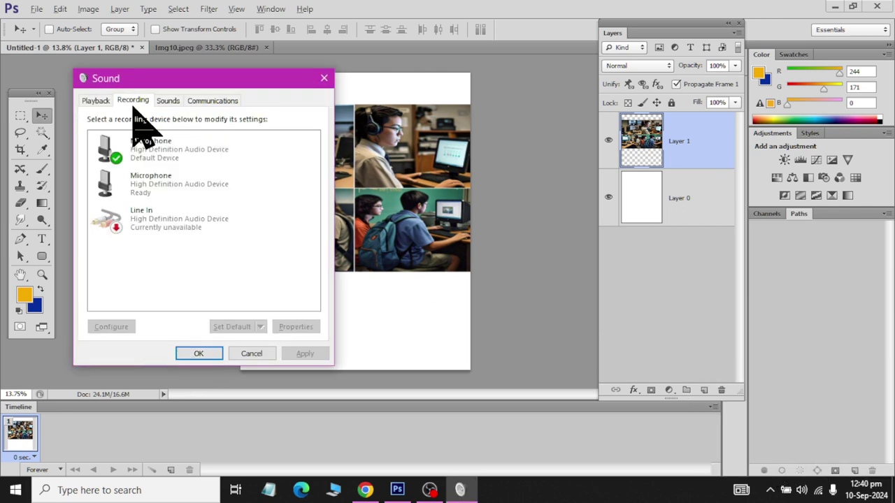
pyautogui.doubleClick(146, 148)
pyautogui.click(175, 150)
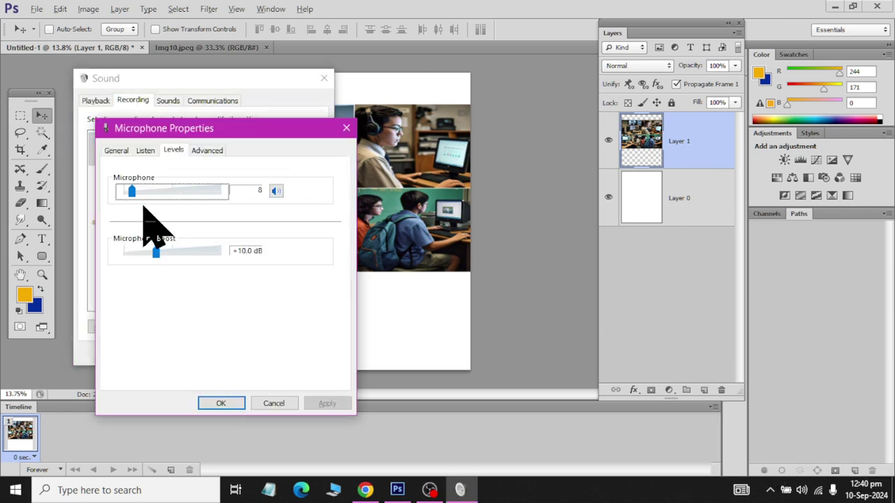
pyautogui.moveTo(138, 191)
pyautogui.mouseDown()
pyautogui.moveTo(182, 191)
pyautogui.moveTo(178, 199)
pyautogui.mouseUp()
pyautogui.click(221, 403)
pyautogui.click(203, 355)
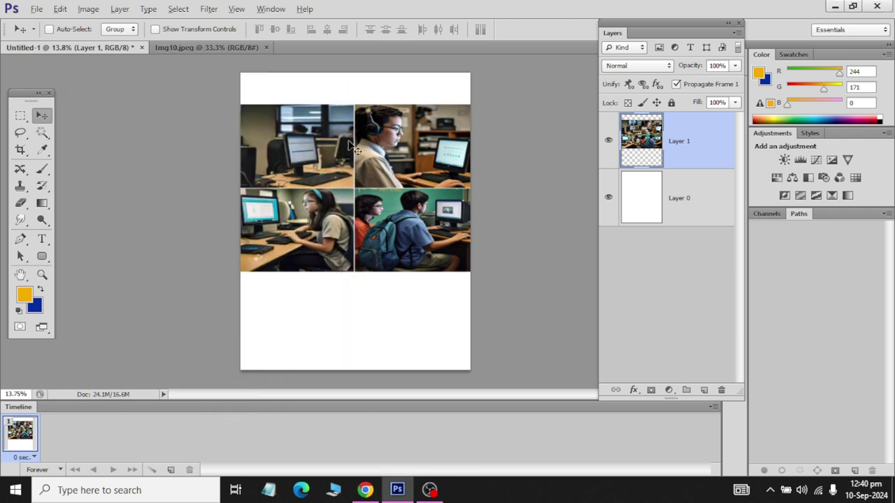
pyautogui.scroll(1, 399, 122)
pyautogui.scroll(1, 391, 127)
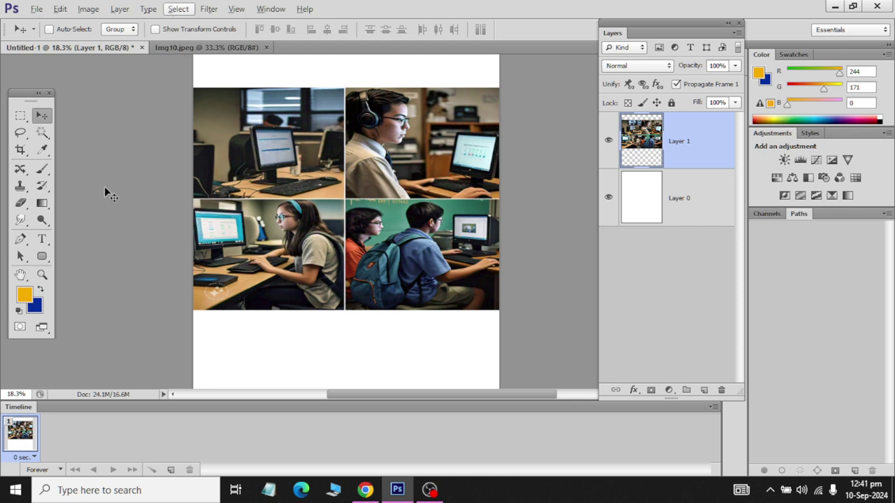
# Draw a yellow rectangle over the top-left photo with the Rectangle Tool
pyautogui.click(42, 255)
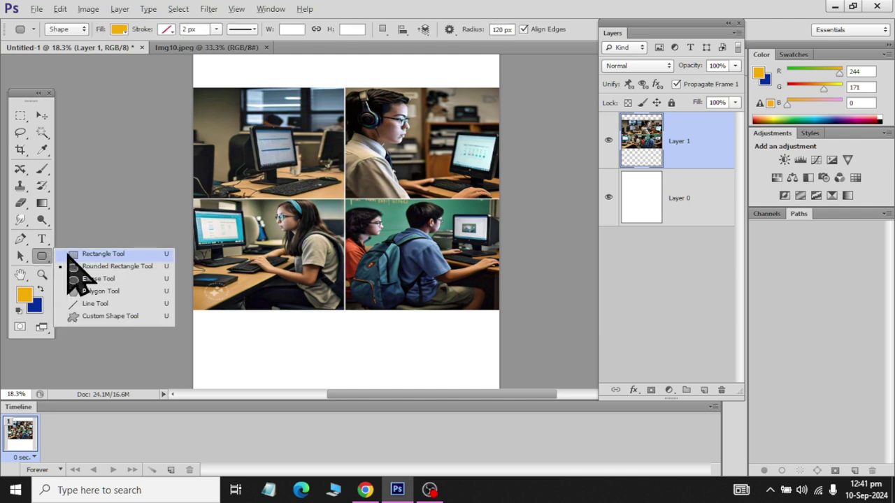
pyautogui.click(70, 254)
pyautogui.click(704, 390)
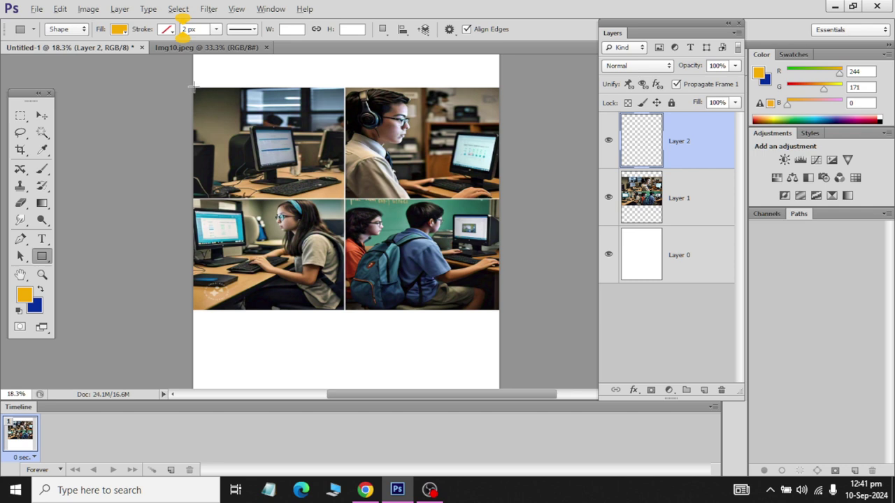
pyautogui.moveTo(192, 86); pyautogui.dragTo(279, 153)
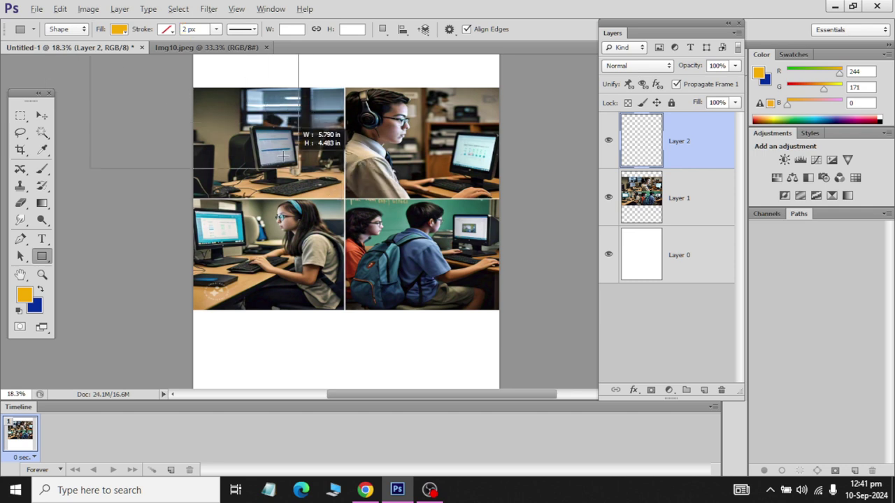
# Align the rectangle to the collage's top-left corner and stretch it over the whole collage
pyautogui.click(42, 115)
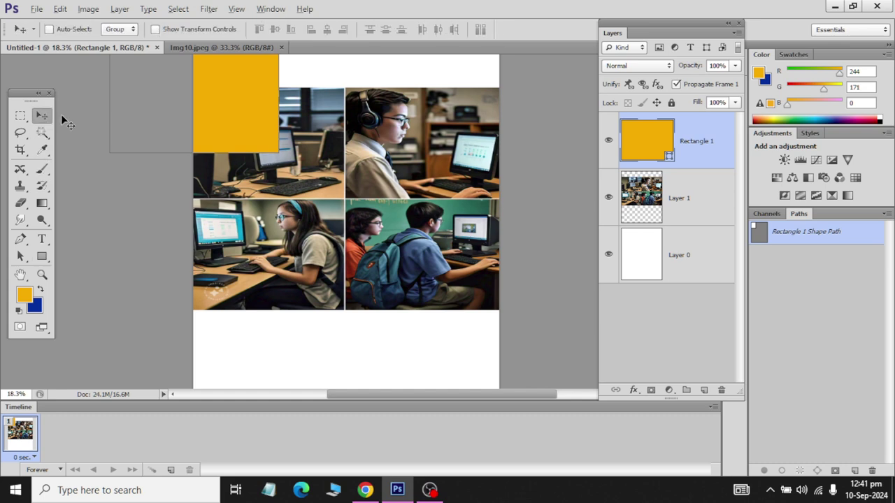
pyautogui.moveTo(219, 113); pyautogui.dragTo(339, 200)
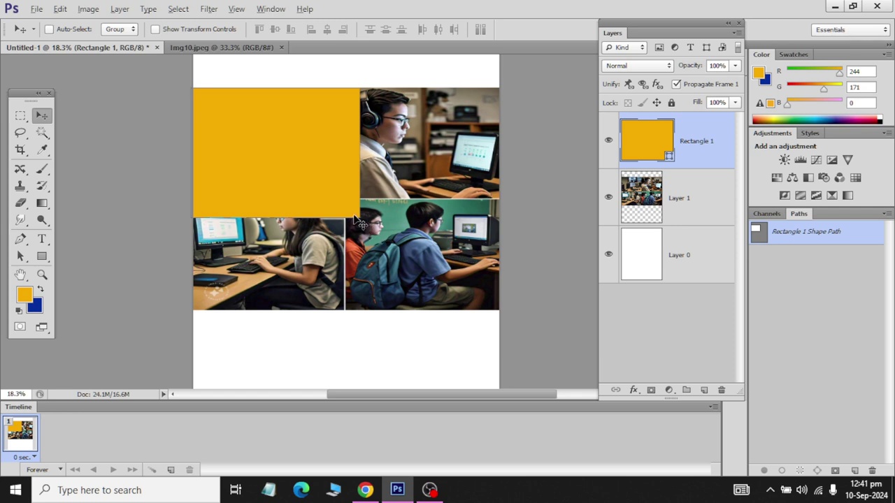
pyautogui.hotkey('ctrl', 't')
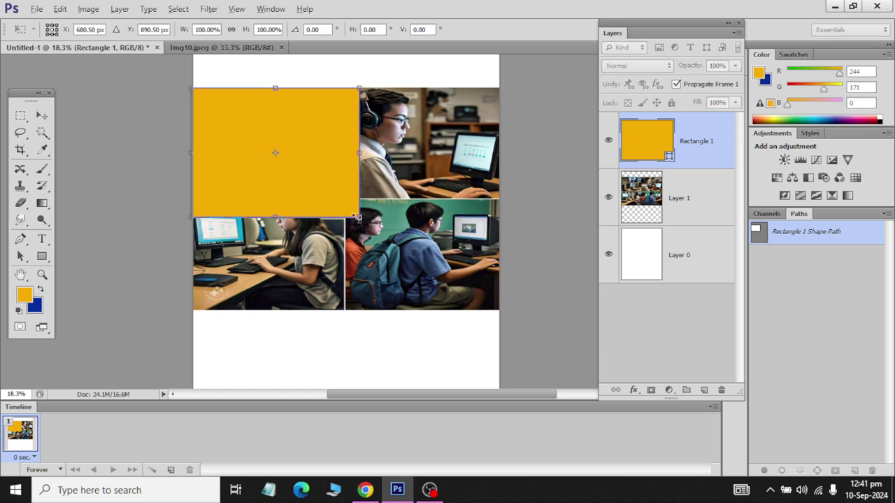
pyautogui.moveTo(358, 218); pyautogui.dragTo(499, 310)
pyautogui.click(41, 117)
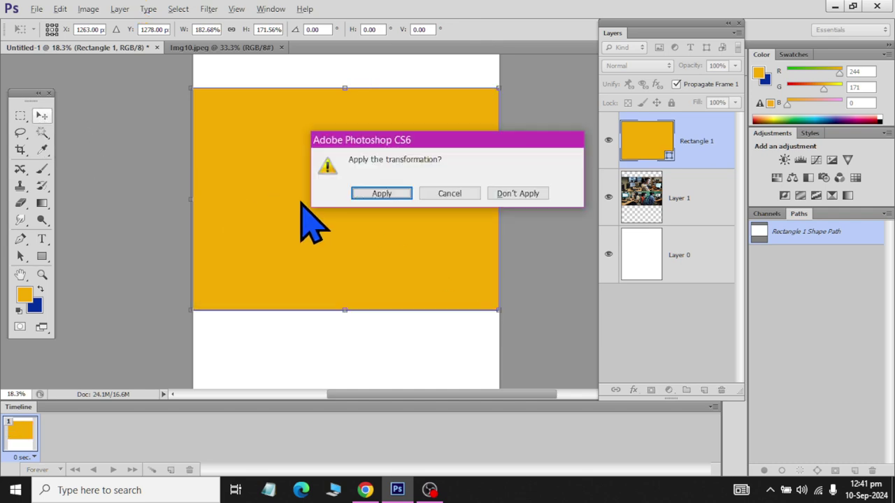
pyautogui.click(381, 194)
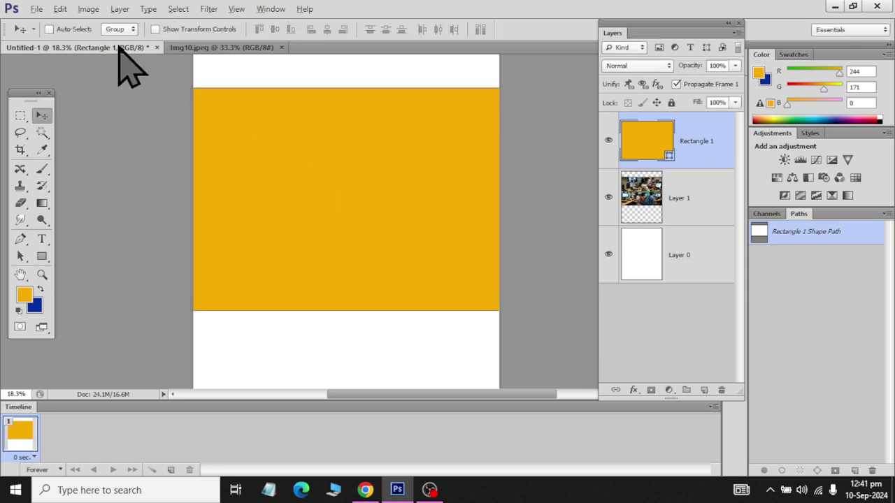
pyautogui.doubleClick(651, 142)
# Make the rectangle a mid grey and lower its fill to 73%
pyautogui.click(348, 390)
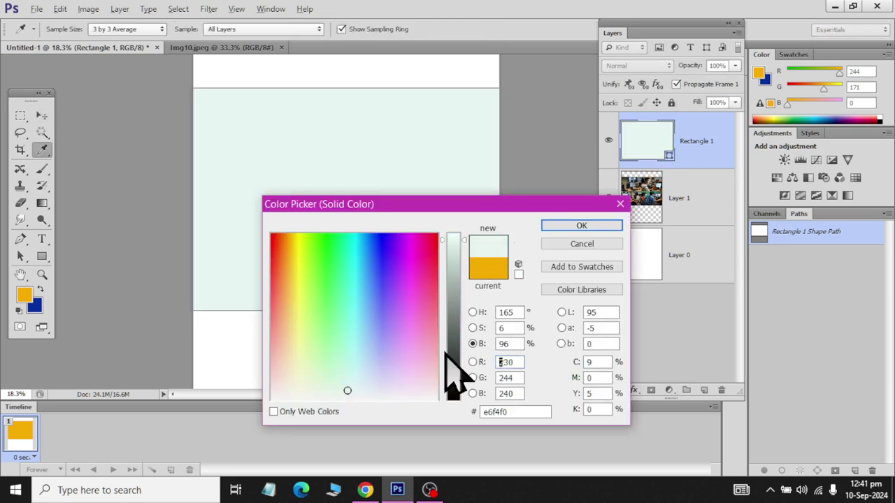
pyautogui.moveTo(454, 297)
pyautogui.mouseDown()
pyautogui.moveTo(458, 335)
pyautogui.moveTo(451, 257)
pyautogui.mouseUp()
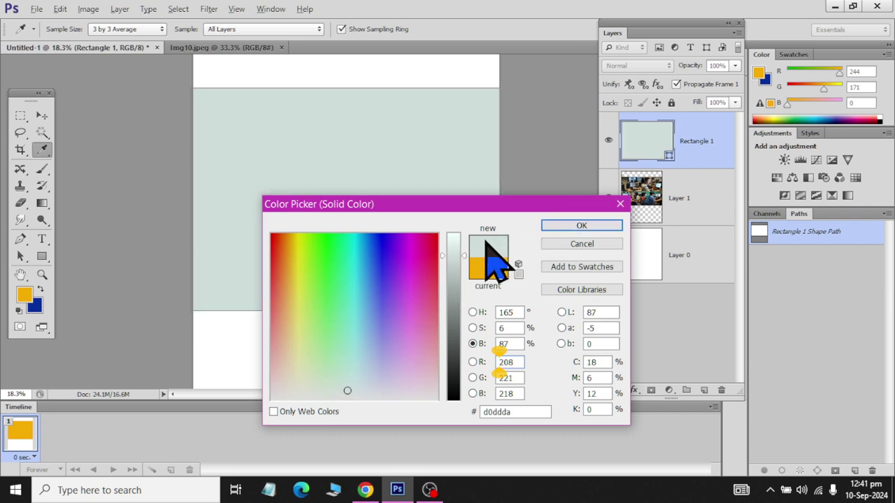
pyautogui.click(456, 276)
pyautogui.click(577, 227)
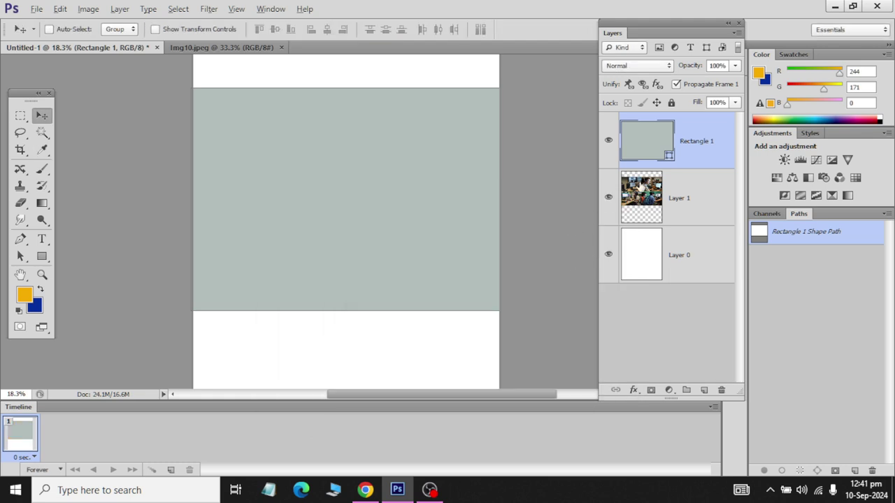
pyautogui.click(41, 256)
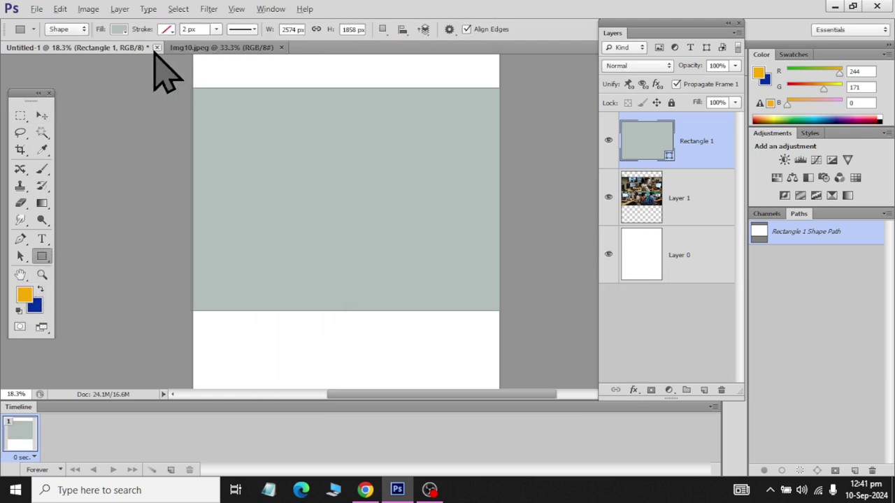
pyautogui.click(735, 102)
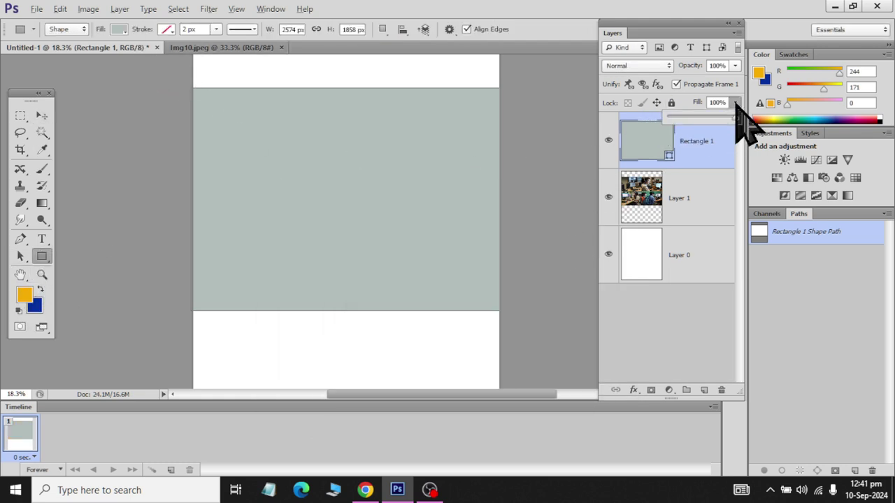
pyautogui.moveTo(737, 118); pyautogui.dragTo(716, 118)
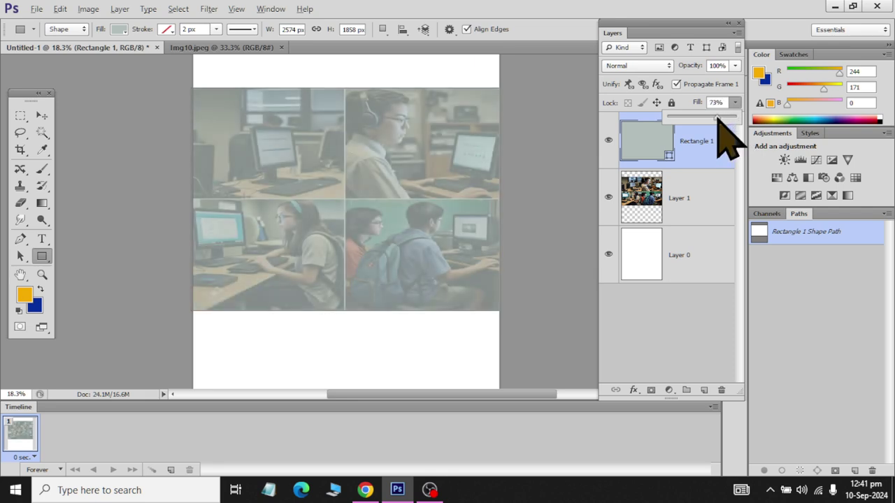
# Change the rectangle to dark grey 545958 and reduce its fill to 58%
pyautogui.doubleClick(624, 153)
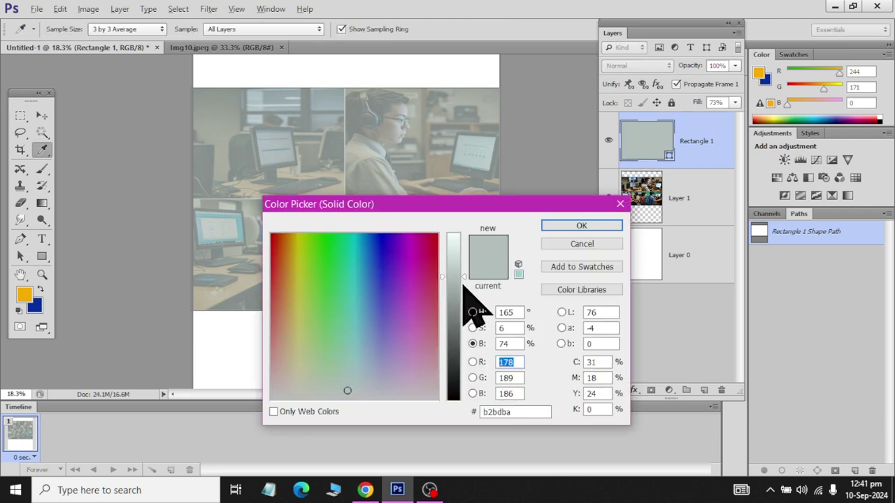
pyautogui.moveTo(464, 290); pyautogui.dragTo(468, 344)
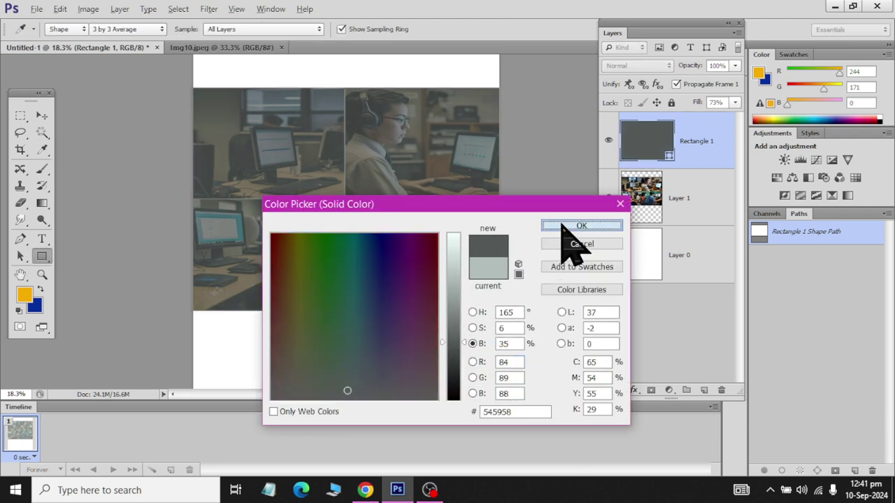
pyautogui.click(561, 227)
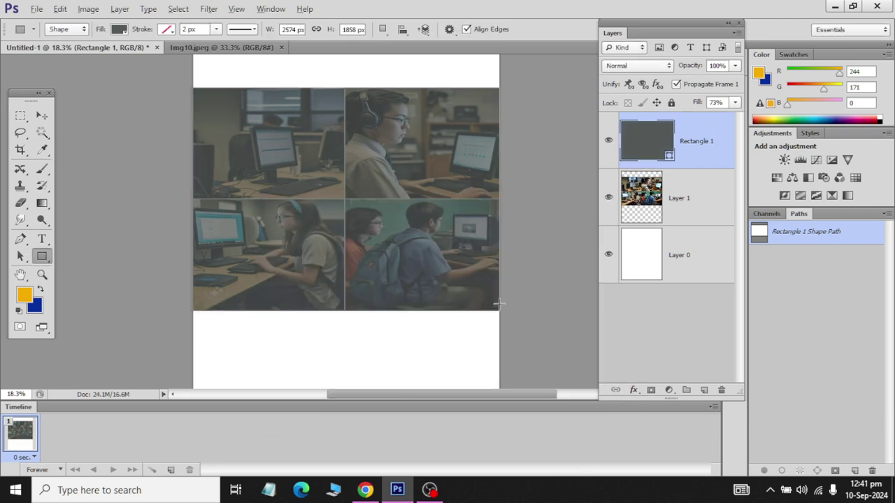
pyautogui.click(735, 102)
pyautogui.moveTo(721, 116); pyautogui.dragTo(710, 117)
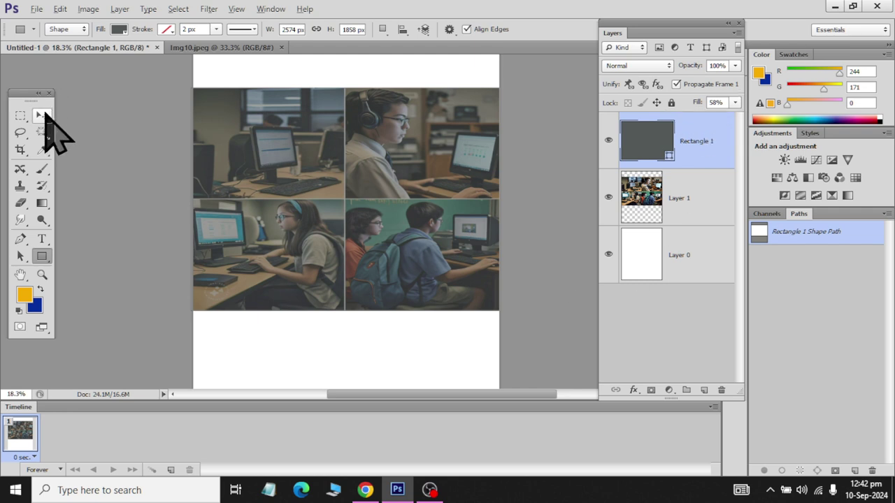
# Shrink the grey overlay's height to 89.4% and apply the transform
pyautogui.click(42, 116)
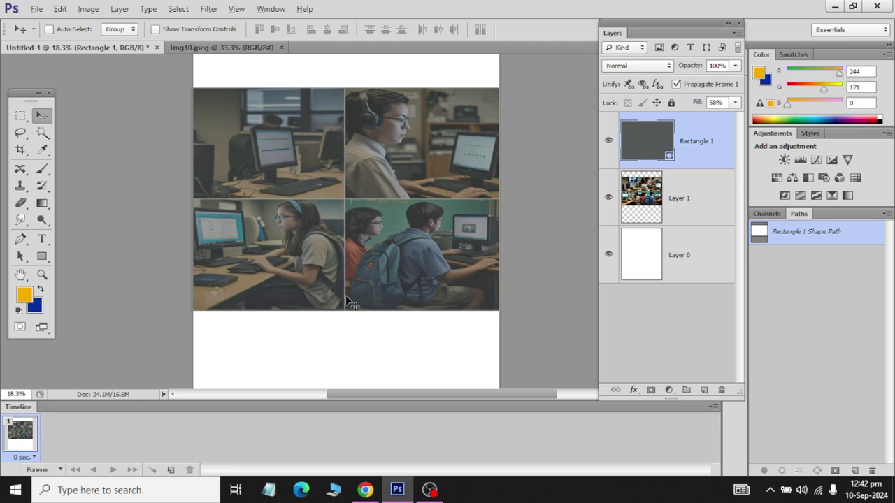
pyautogui.hotkey('ctrl', 't')
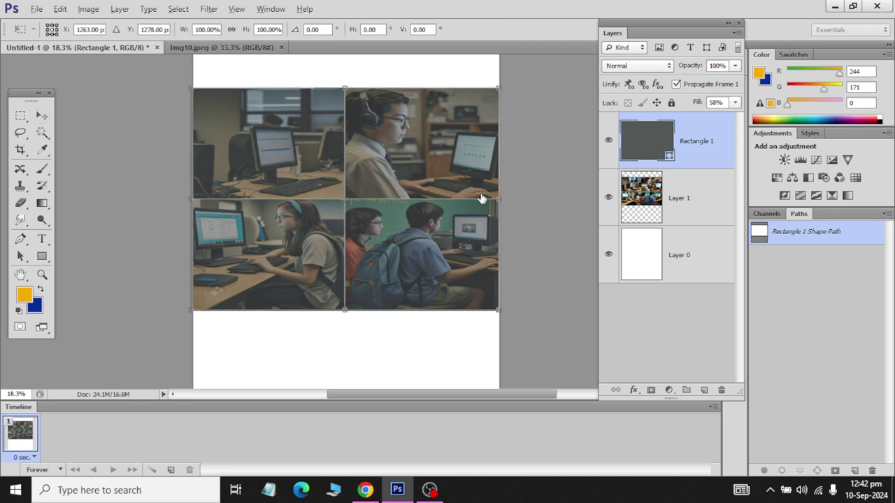
pyautogui.moveTo(341, 317); pyautogui.dragTo(343, 301)
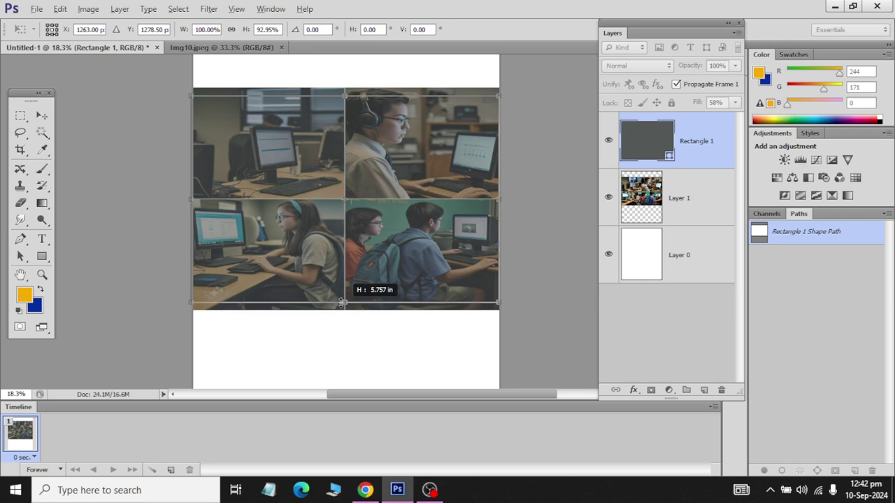
pyautogui.click(42, 116)
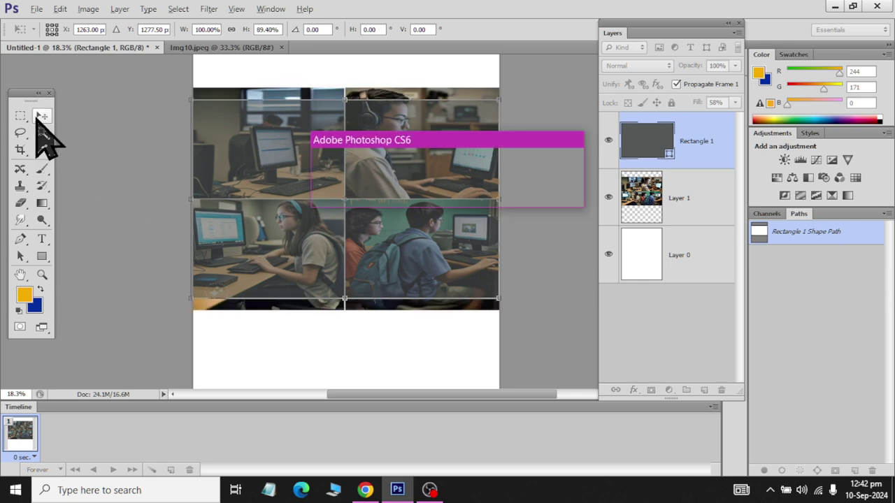
pyautogui.click(383, 199)
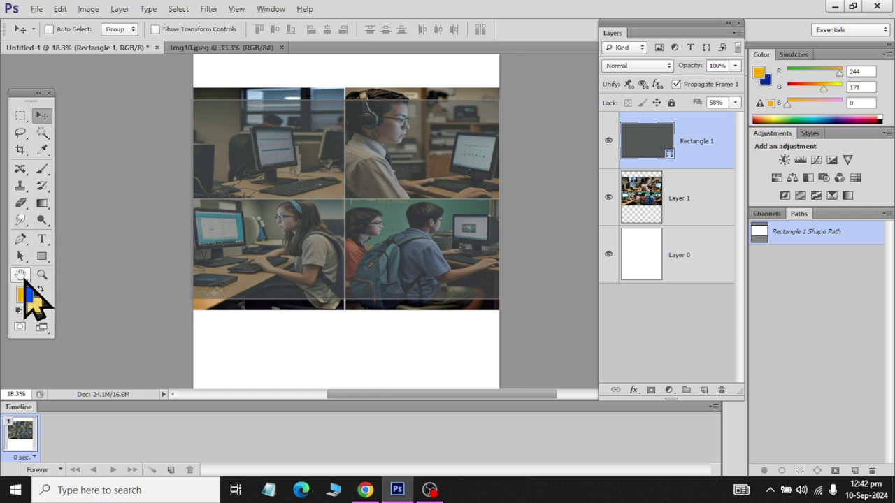
pyautogui.click(42, 256)
pyautogui.click(45, 122)
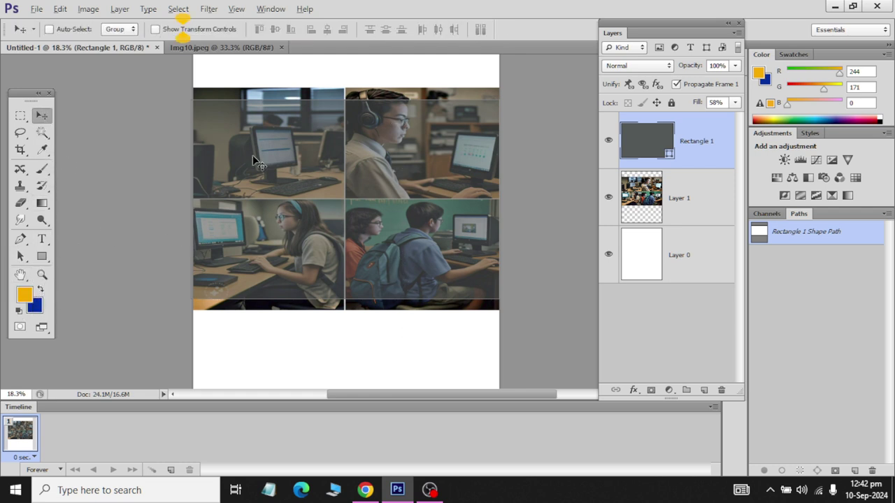
pyautogui.click(42, 239)
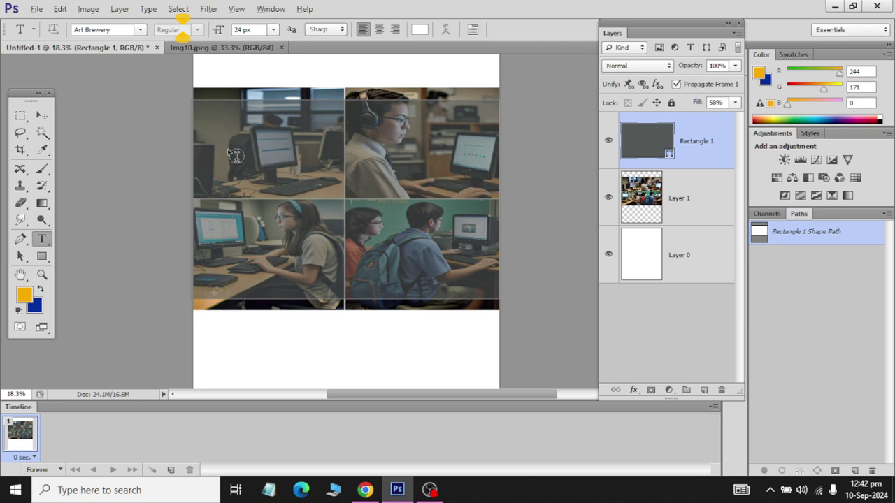
# Add the first name below the collage as white Art Brewery 24 px text
pyautogui.click(233, 153)
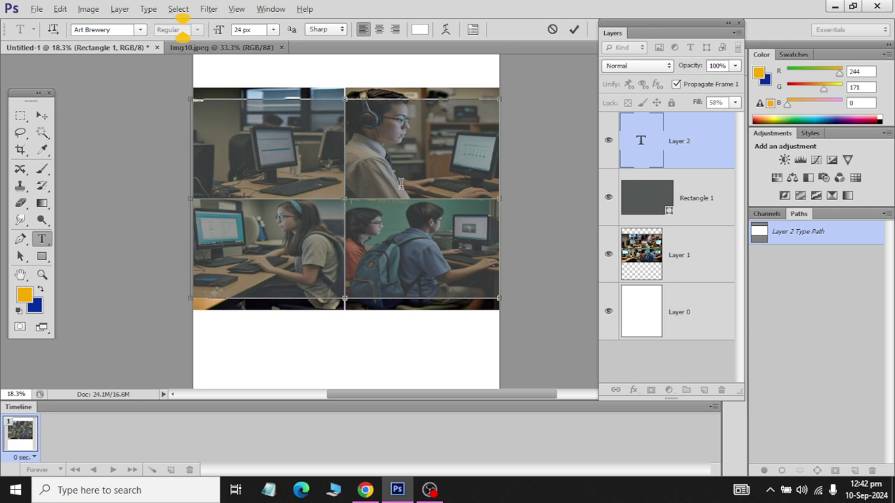
pyautogui.press('Escape')
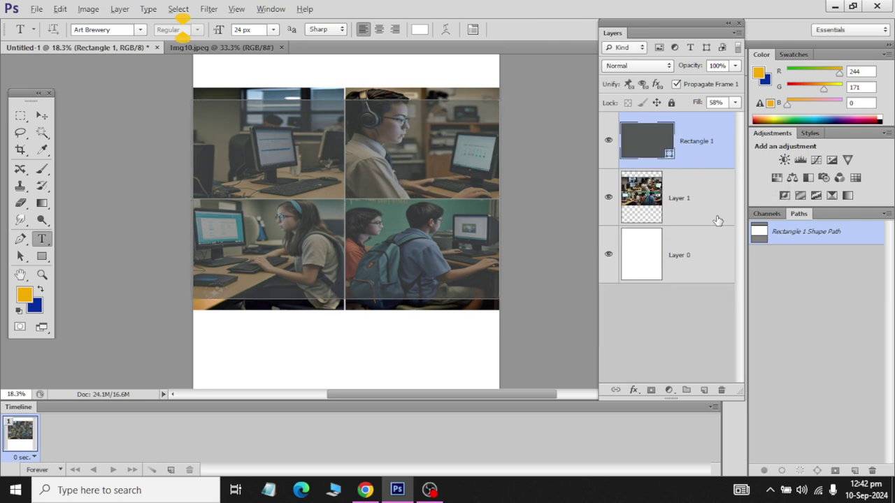
pyautogui.click(234, 348)
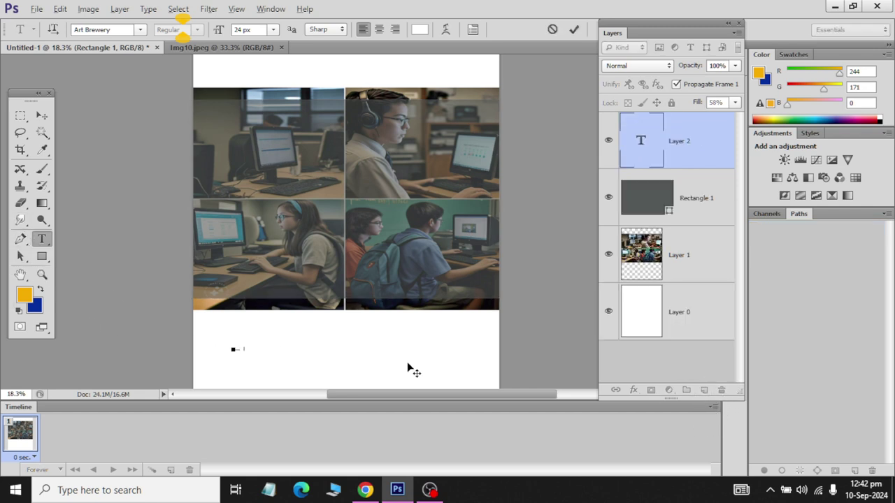
pyautogui.click(420, 29)
pyautogui.moveTo(457, 400)
pyautogui.mouseDown()
pyautogui.moveTo(448, 340)
pyautogui.moveTo(460, 296)
pyautogui.moveTo(454, 235)
pyautogui.moveTo(215, 430)
pyautogui.mouseUp()
pyautogui.click(422, 301)
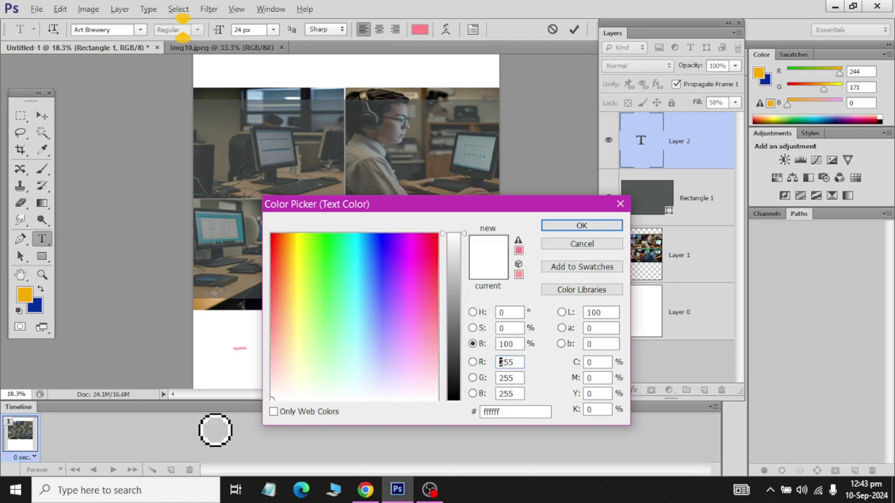
pyautogui.click(553, 226)
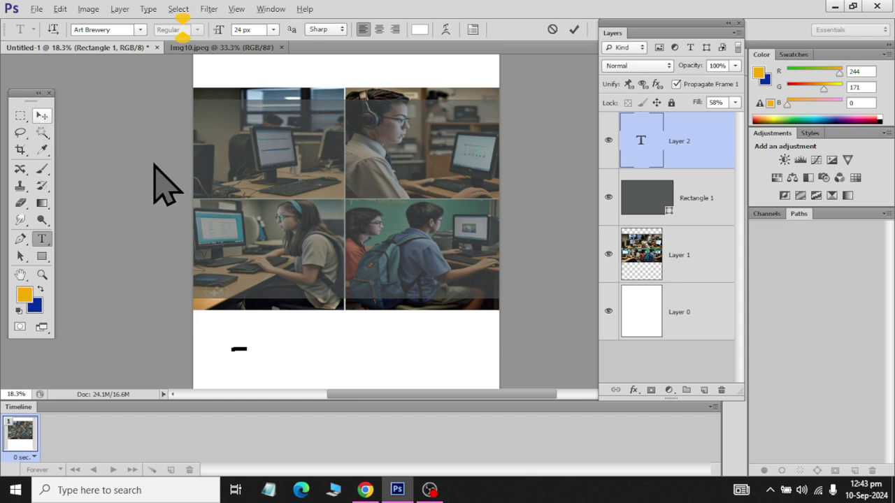
pyautogui.hotkey('ctrl', 'Return')
# Scale the name text up to about 492 px and move it across the upper photos
pyautogui.press('v')
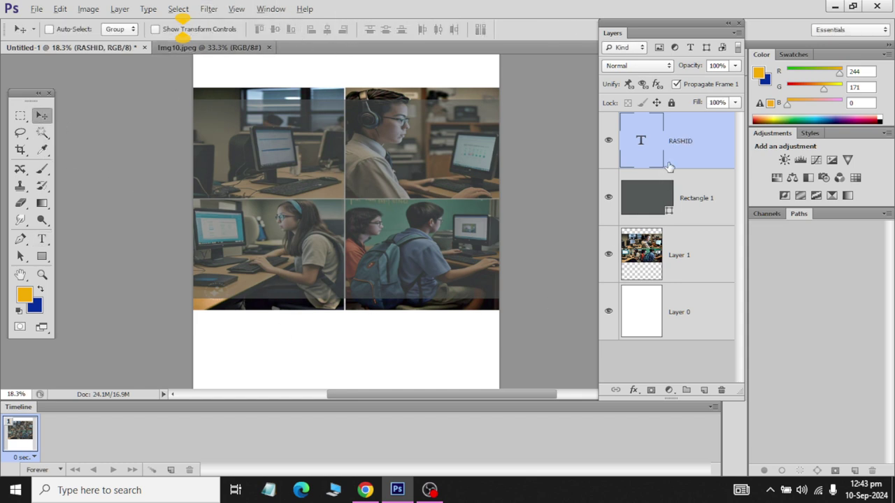
pyautogui.hotkey('ctrl', 't')
pyautogui.moveTo(250, 357); pyautogui.dragTo(303, 371)
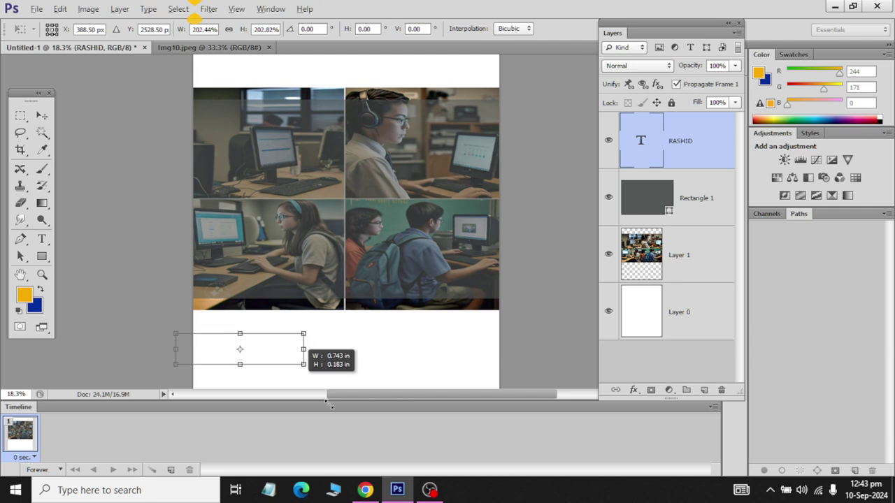
pyautogui.scroll(-3, 289, 354)
pyautogui.moveTo(288, 249)
pyautogui.mouseDown()
pyautogui.moveTo(360, 133)
pyautogui.moveTo(406, 126)
pyautogui.mouseUp()
pyautogui.scroll(2, 356, 136)
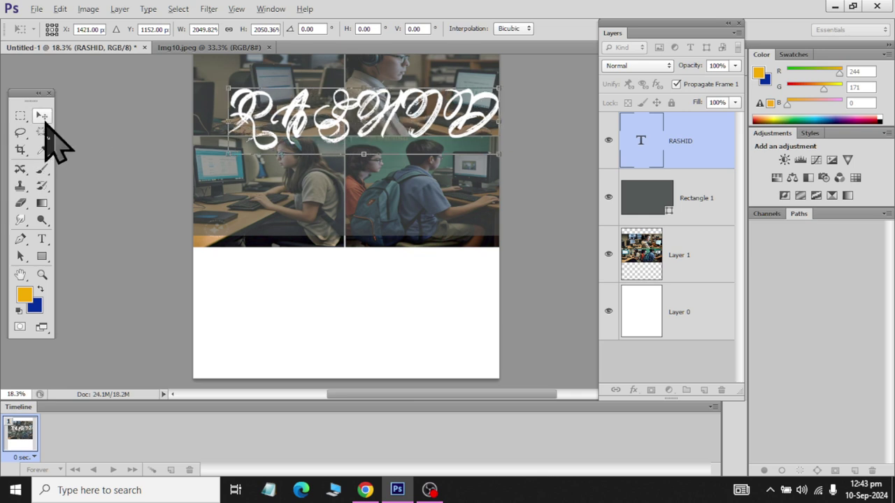
pyautogui.click(42, 116)
pyautogui.click(381, 194)
pyautogui.scroll(3, 383, 182)
pyautogui.scroll(3, 383, 182)
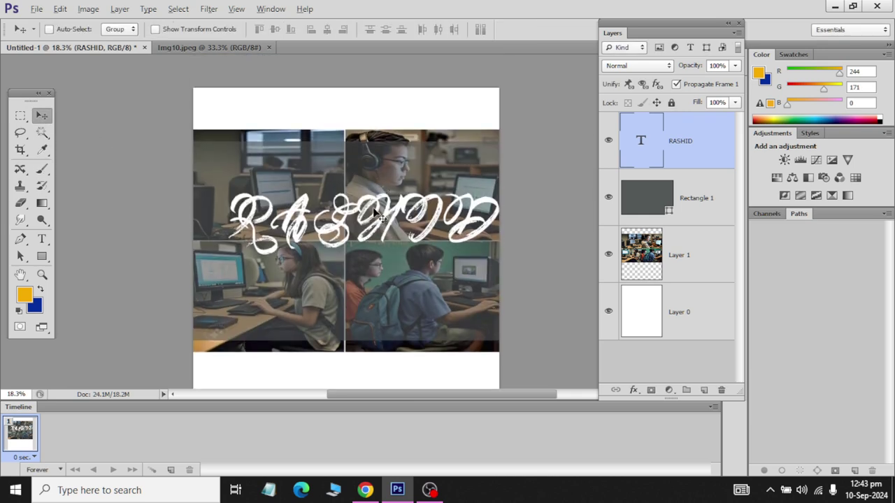
pyautogui.moveTo(383, 181); pyautogui.dragTo(352, 146)
# Select all of the name text with the Type tool
pyautogui.click(44, 240)
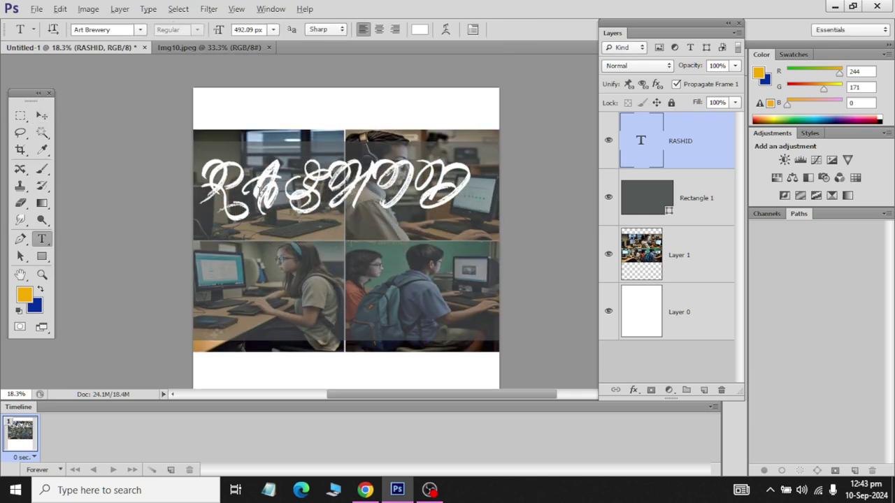
pyautogui.click(281, 186)
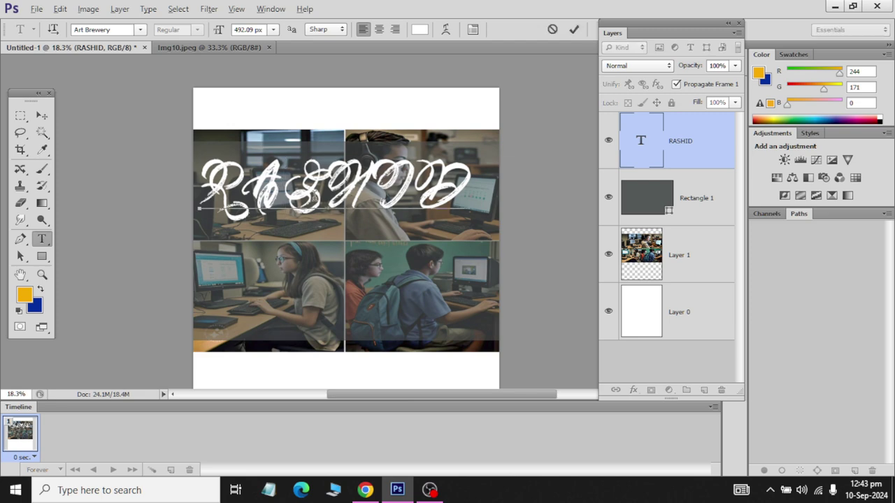
pyautogui.hotkey('ctrl', 'a')
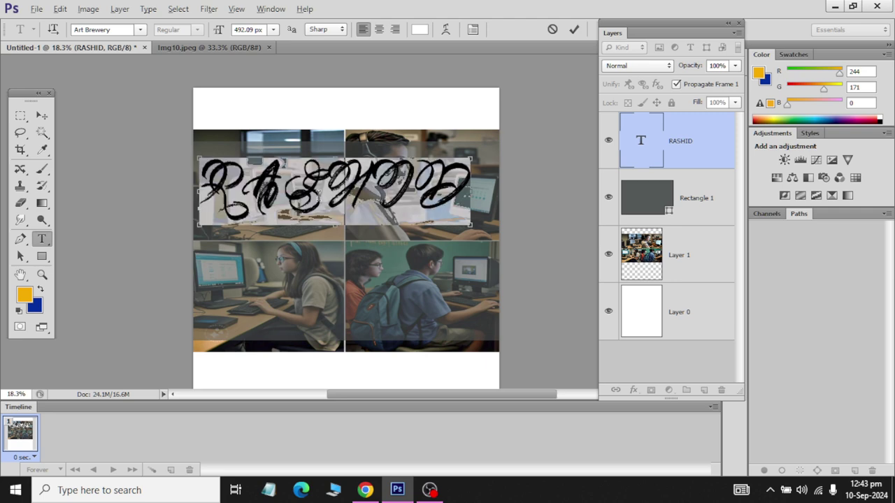
pyautogui.click(319, 197)
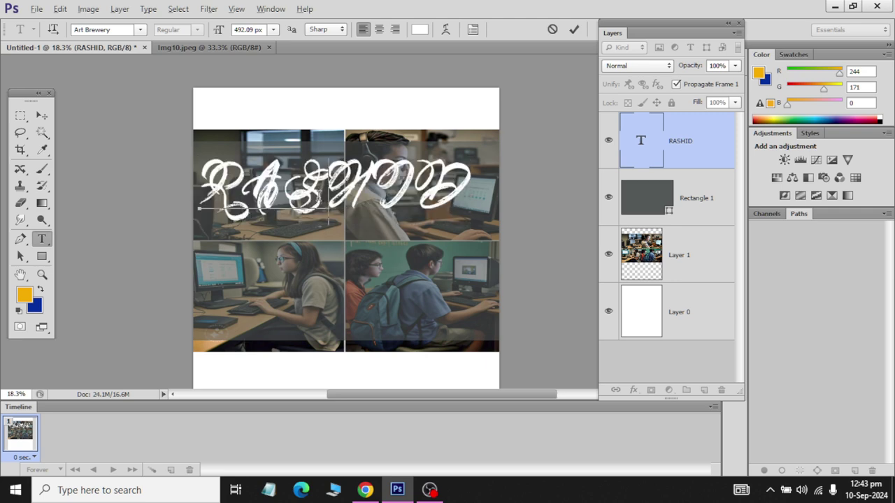
pyautogui.hotkey('ctrl', 'a')
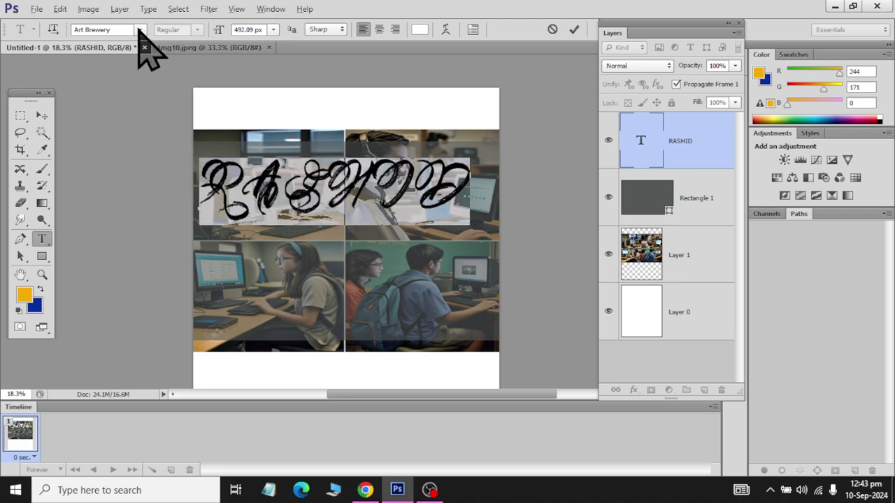
# Try the Federal Escort Condensed and Federal Escort Scanlines fonts on the name text
pyautogui.click(139, 29)
pyautogui.moveTo(286, 91)
pyautogui.mouseDown()
pyautogui.moveTo(281, 221)
pyautogui.moveTo(281, 171)
pyautogui.mouseUp()
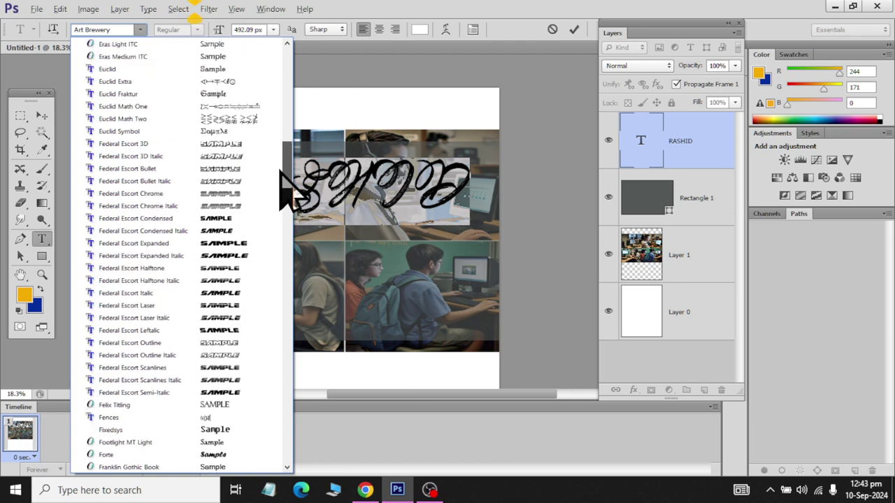
pyautogui.click(260, 218)
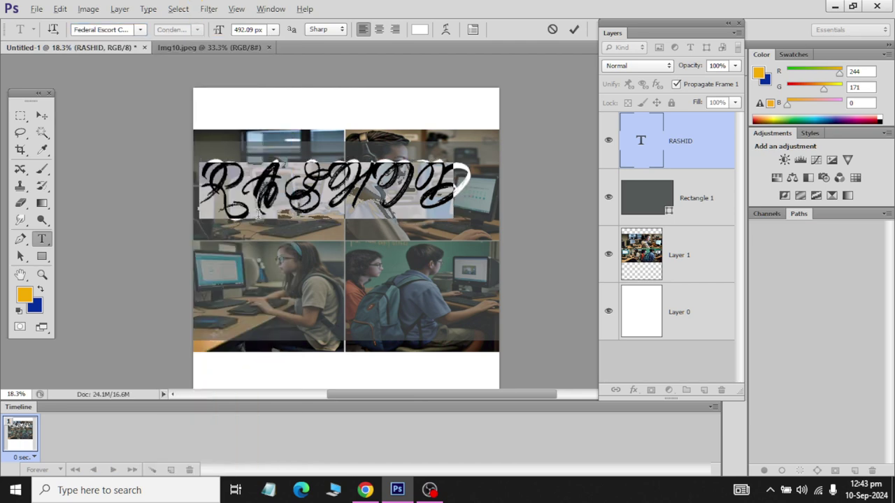
pyautogui.click(140, 29)
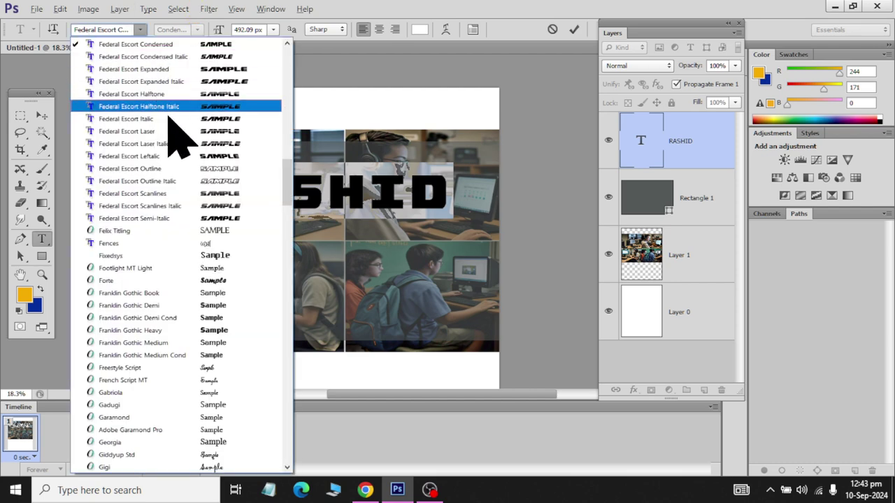
pyautogui.click(172, 194)
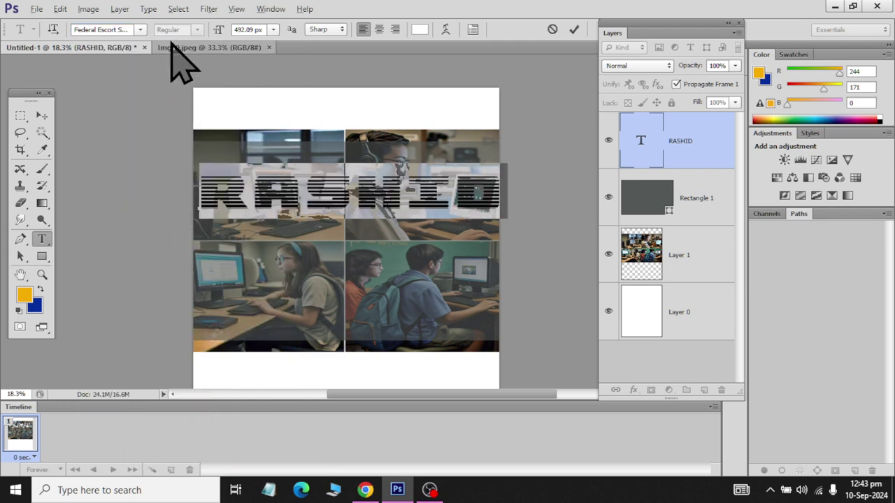
# Apply Hobo Std to the name text and deselect it to check the white result
pyautogui.click(140, 29)
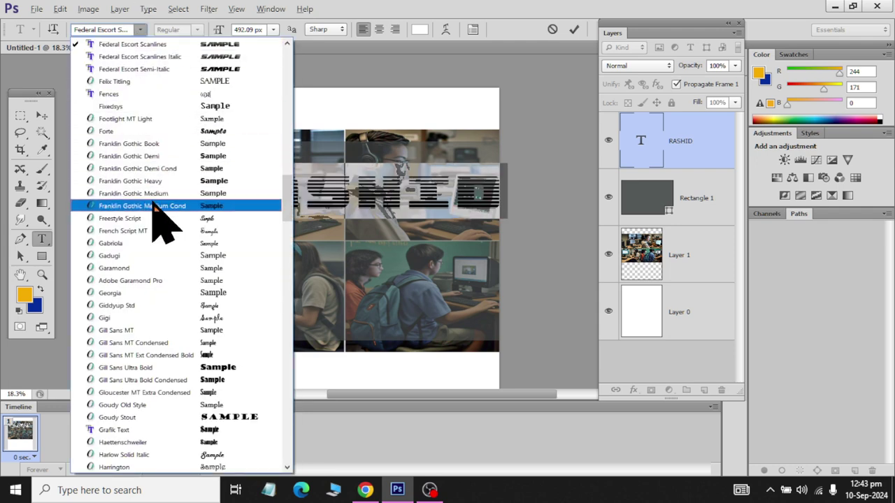
pyautogui.scroll(-1, 167, 252)
pyautogui.scroll(-2, 164, 286)
pyautogui.scroll(-1, 150, 299)
pyautogui.scroll(-1, 143, 315)
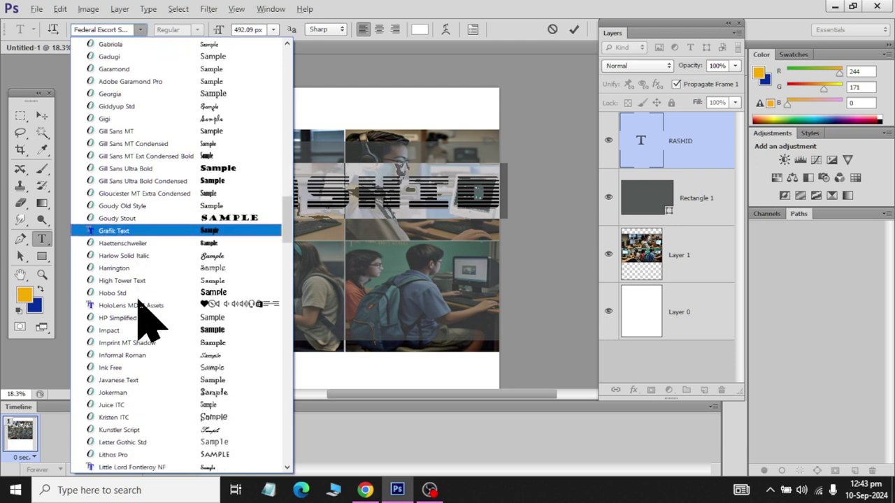
pyautogui.click(160, 305)
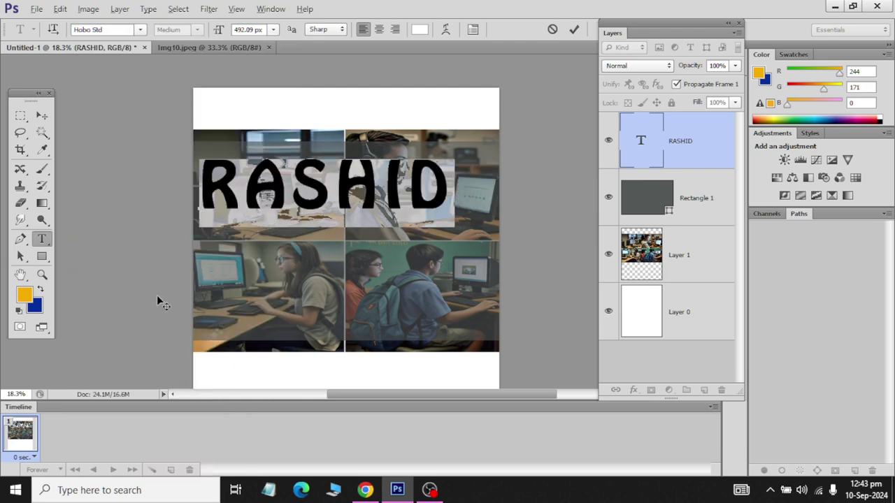
pyautogui.click(245, 173)
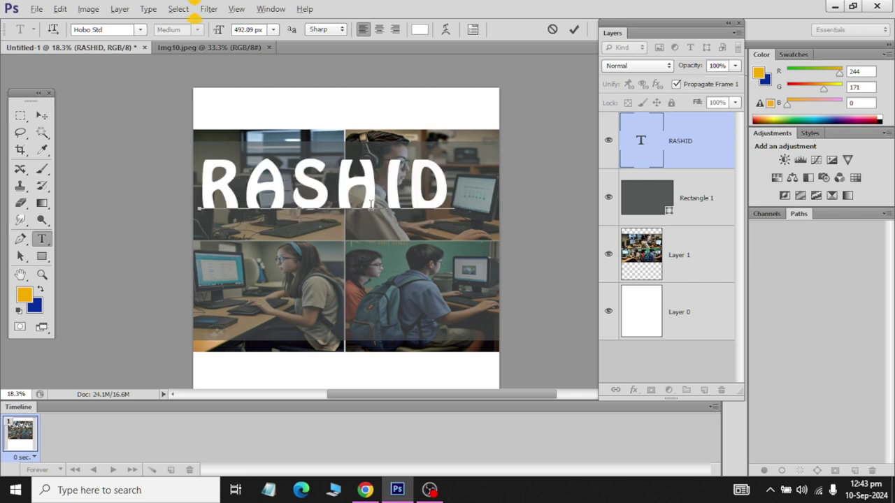
# Add the last name as a second line under the first name and commit it
pyautogui.press('ctrl')
pyautogui.write('N')
pyautogui.press('BackSpace')
pyautogui.write('A')
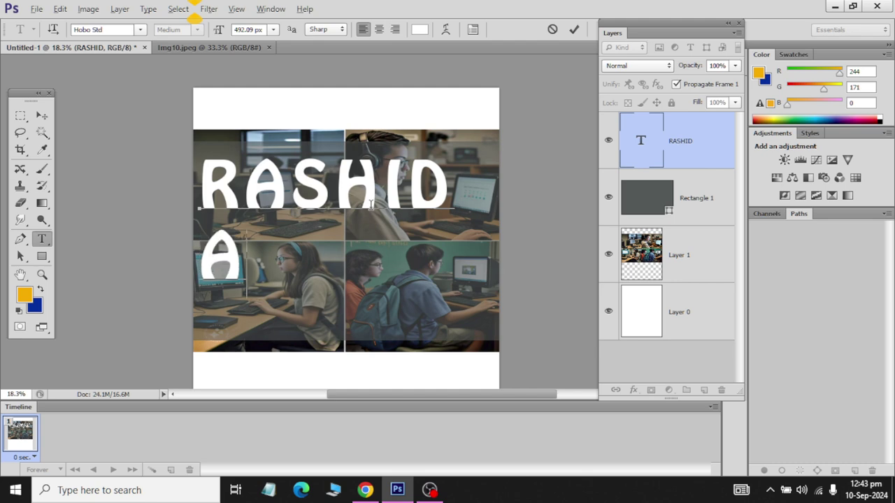
pyautogui.write('L-HUS')
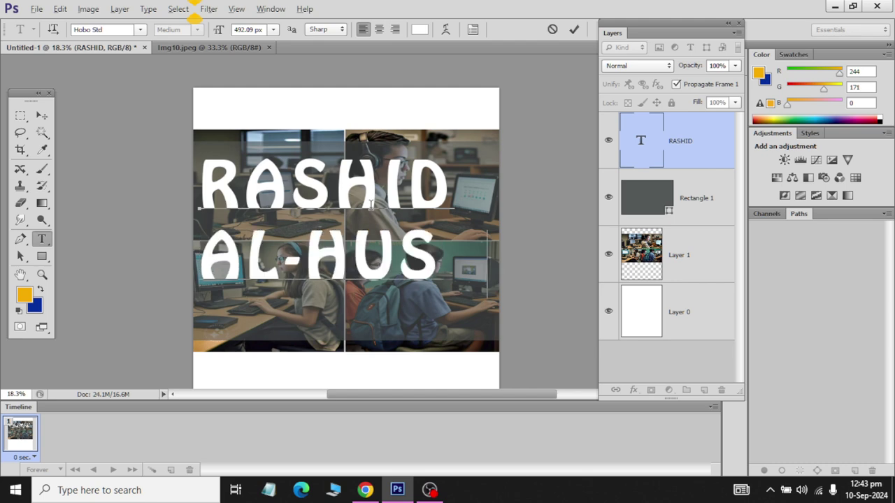
pyautogui.write('SEI')
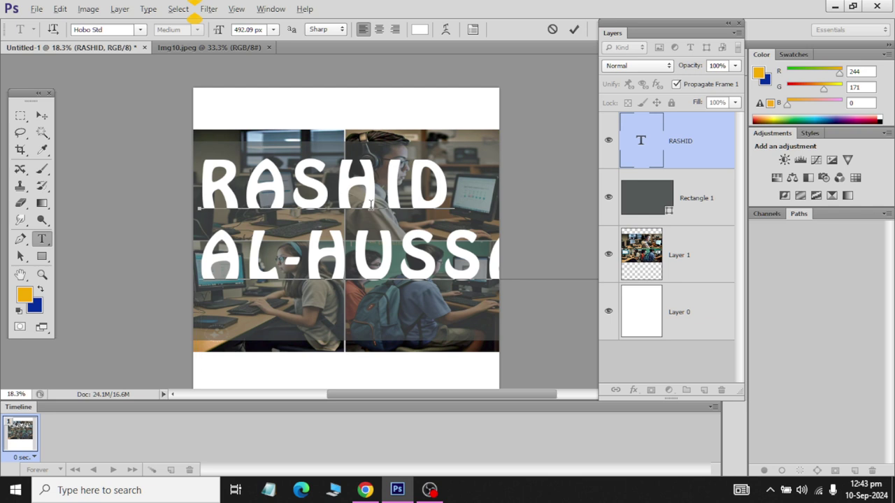
pyautogui.click(41, 116)
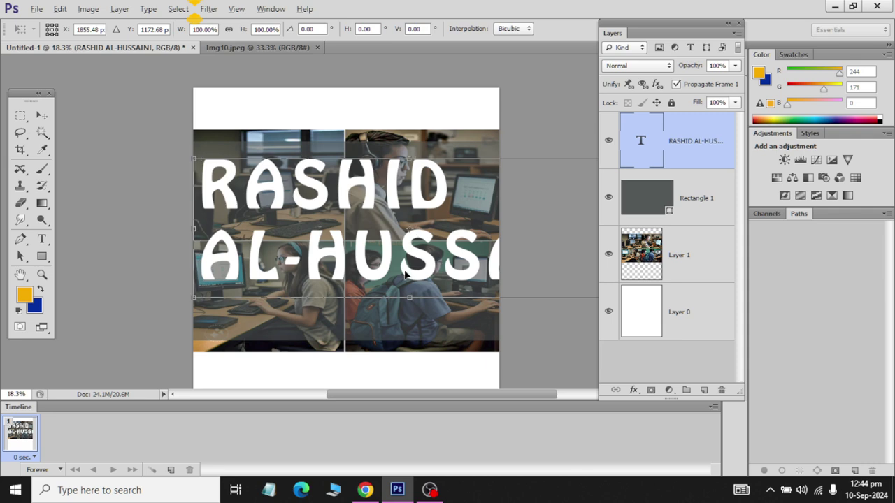
# Move the two-line name text up and to the left over the top-left photo
pyautogui.moveTo(487, 303)
pyautogui.mouseDown()
pyautogui.moveTo(540, 283)
pyautogui.moveTo(463, 249)
pyautogui.moveTo(402, 243)
pyautogui.mouseUp()
pyautogui.click(42, 115)
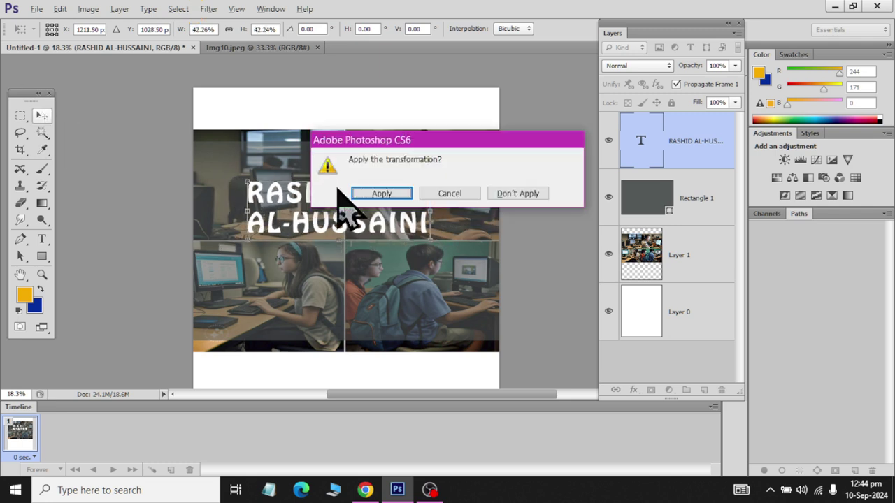
pyautogui.click(368, 192)
pyautogui.click(42, 239)
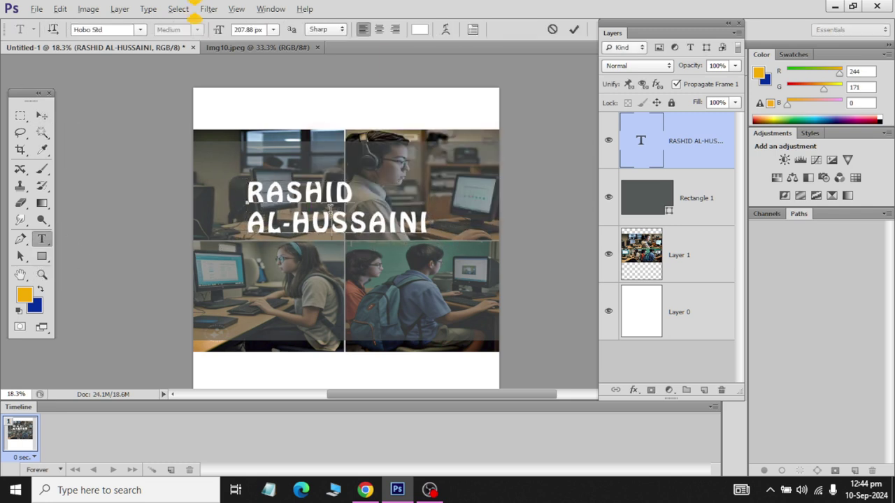
pyautogui.press('Return')
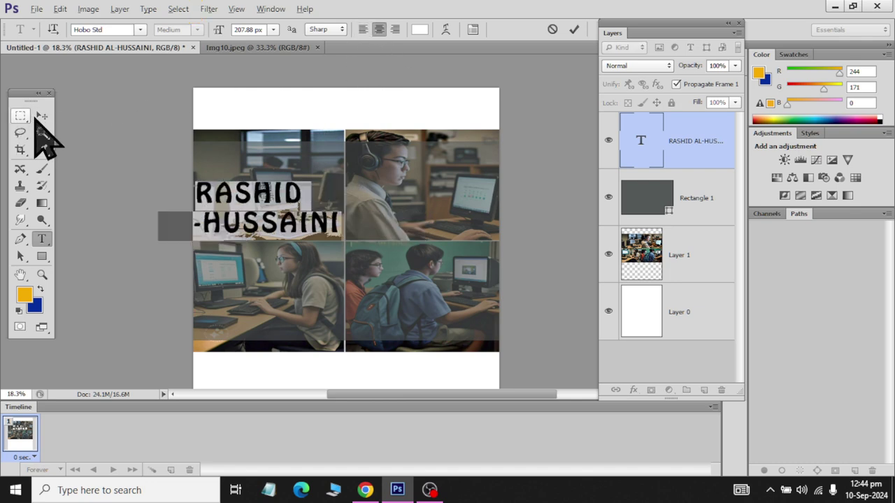
pyautogui.click(42, 115)
pyautogui.moveTo(353, 206)
pyautogui.mouseDown()
pyautogui.moveTo(300, 133)
pyautogui.moveTo(308, 154)
pyautogui.mouseUp()
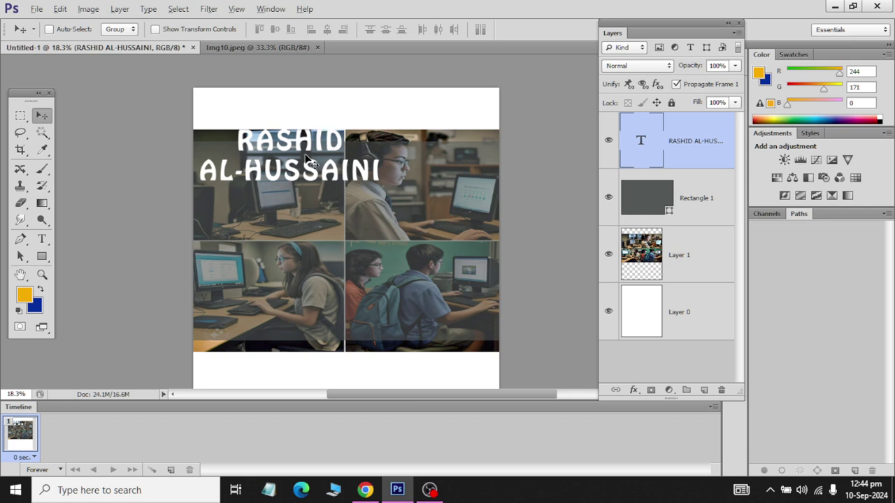
# Scale the name text down to about 77% and apply the transform
pyautogui.hotkey('ctrl', 't')
pyautogui.moveTo(379, 185); pyautogui.dragTo(361, 180)
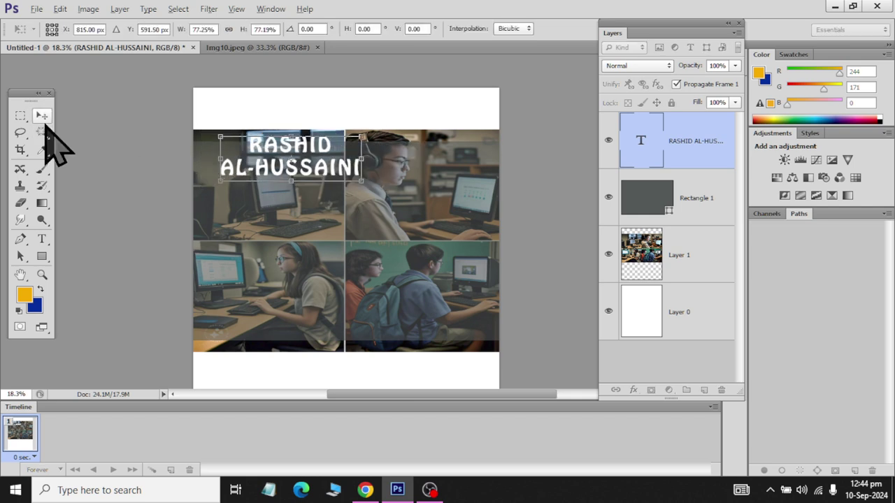
pyautogui.click(42, 115)
pyautogui.click(382, 194)
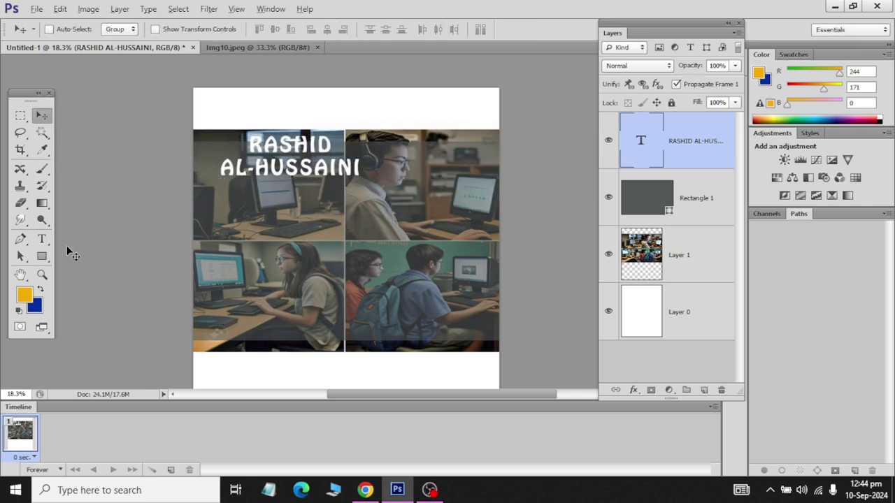
pyautogui.click(42, 239)
pyautogui.click(272, 140)
# Recolour all of the name text to the very dark red #210000
pyautogui.hotkey('ctrl', 'a')
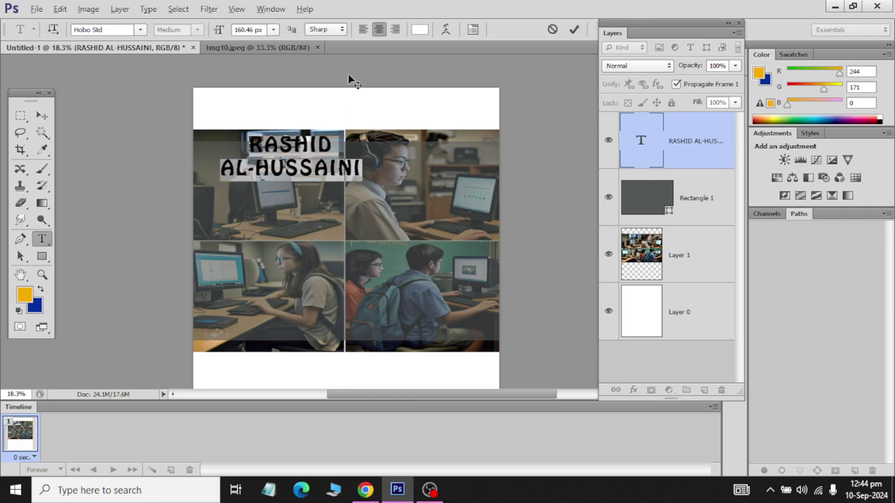
pyautogui.click(420, 29)
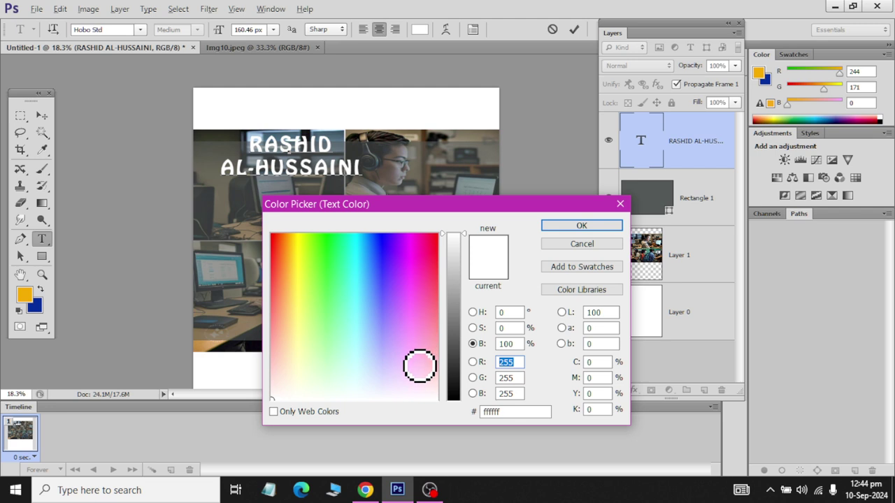
pyautogui.moveTo(443, 247); pyautogui.dragTo(444, 310)
pyautogui.moveTo(454, 245); pyautogui.dragTo(462, 371)
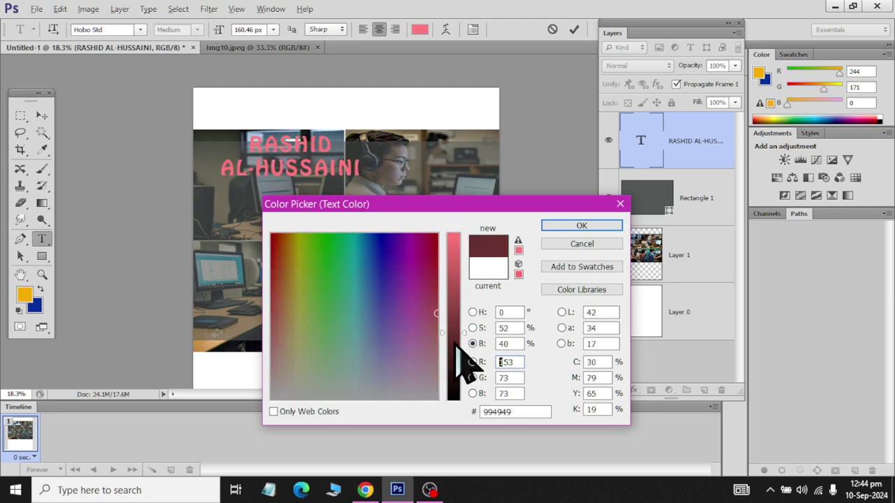
pyautogui.click(449, 353)
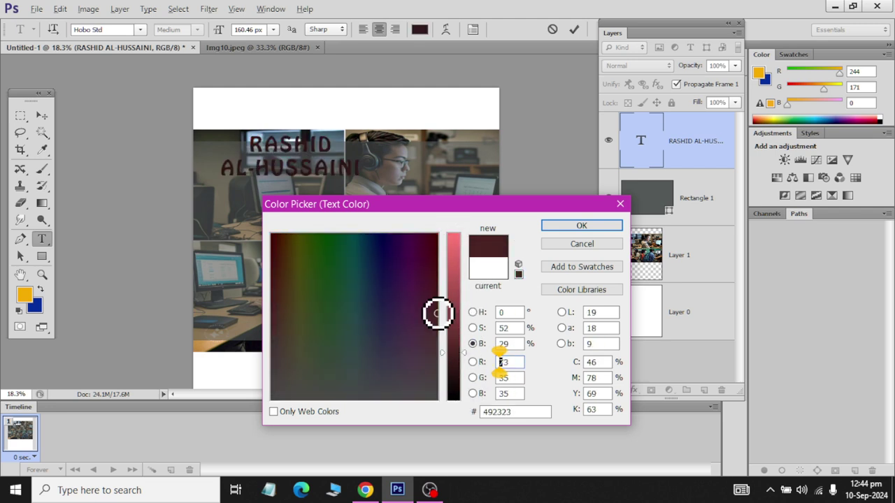
pyautogui.moveTo(435, 313); pyautogui.dragTo(439, 234)
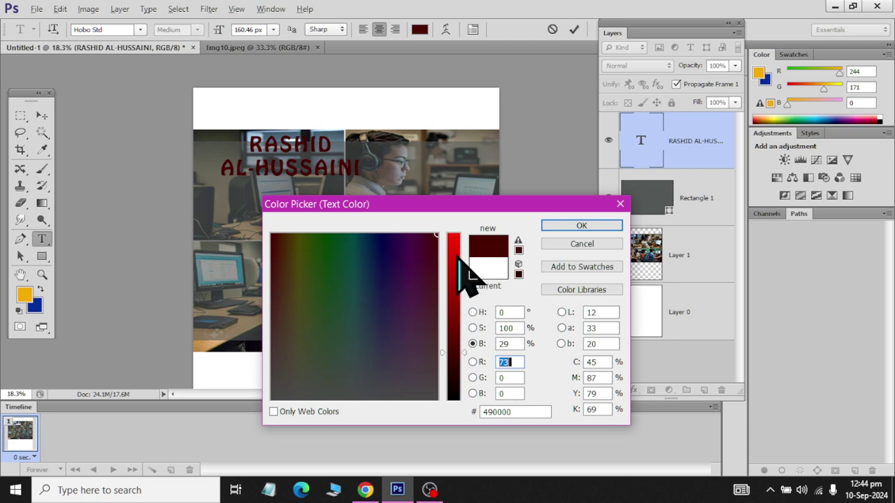
pyautogui.moveTo(458, 336)
pyautogui.mouseDown()
pyautogui.moveTo(462, 296)
pyautogui.moveTo(382, 273)
pyautogui.moveTo(381, 254)
pyautogui.moveTo(381, 288)
pyautogui.mouseUp()
pyautogui.moveTo(355, 321); pyautogui.dragTo(381, 373)
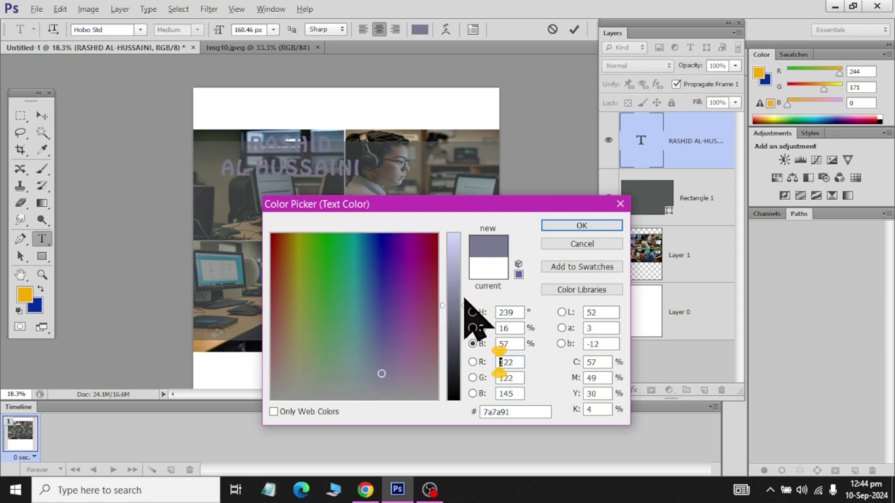
pyautogui.moveTo(462, 312); pyautogui.dragTo(462, 378)
pyautogui.moveTo(391, 364); pyautogui.dragTo(445, 223)
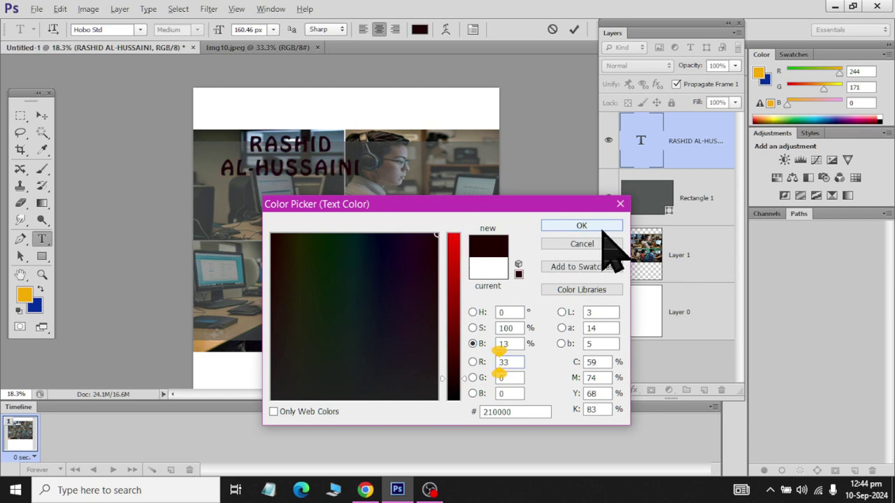
pyautogui.click(594, 227)
pyautogui.click(42, 116)
# Move the name onto the top white band and scale it down to about 80%
pyautogui.moveTo(311, 168); pyautogui.dragTo(294, 122)
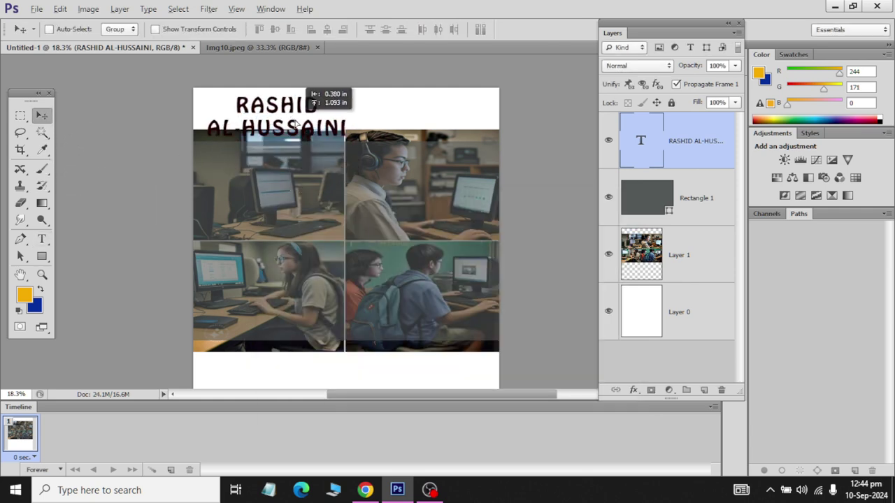
pyautogui.hotkey('ctrl', 't')
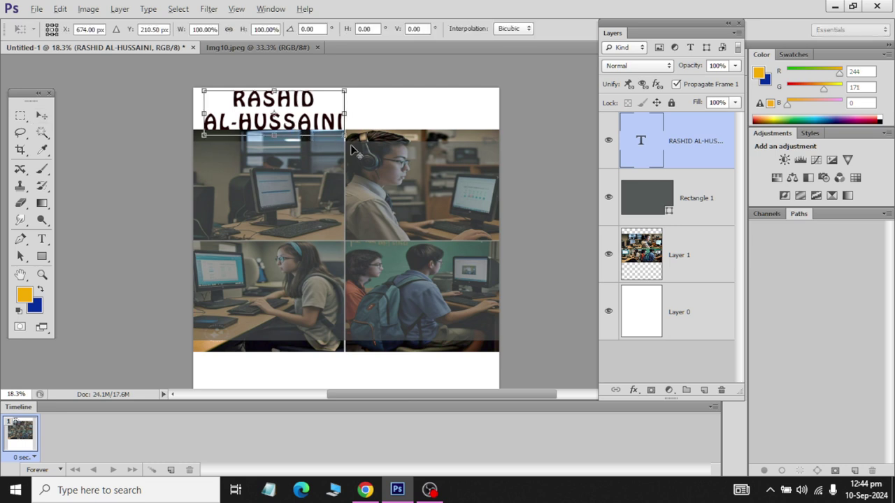
pyautogui.moveTo(344, 91); pyautogui.dragTo(331, 95)
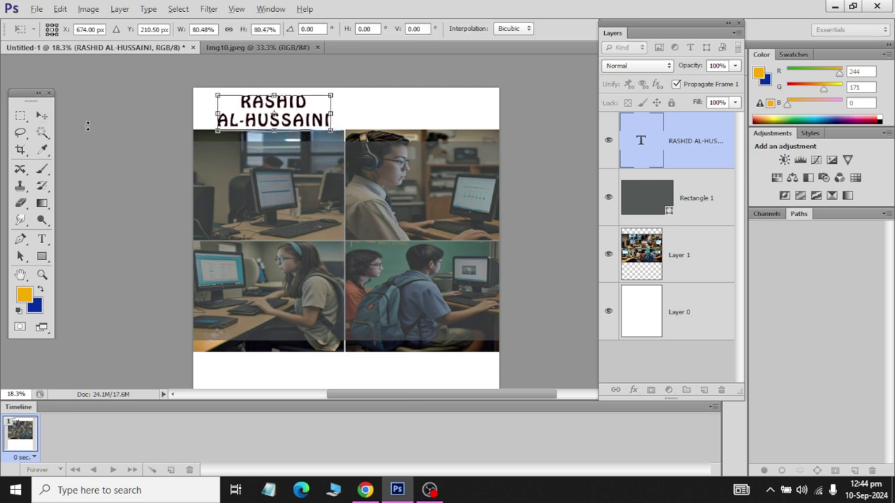
pyautogui.click(44, 119)
pyautogui.click(375, 195)
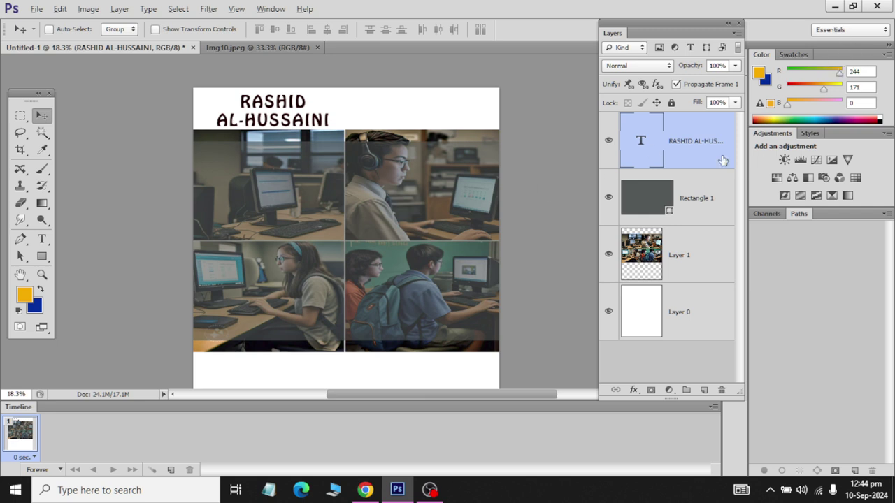
# Type COLLEGE OF COMPUTER SCIENCE as a new text line below the photos
pyautogui.click(42, 239)
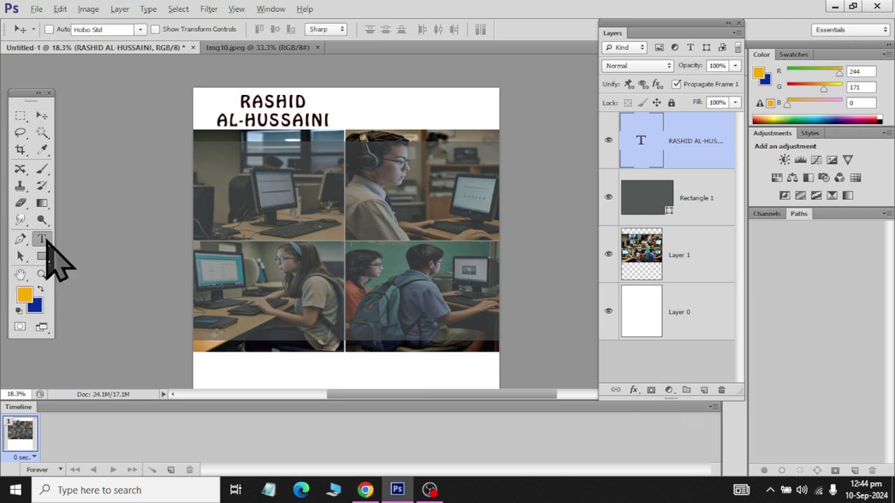
pyautogui.scroll(-2, 402, 229)
pyautogui.click(228, 318)
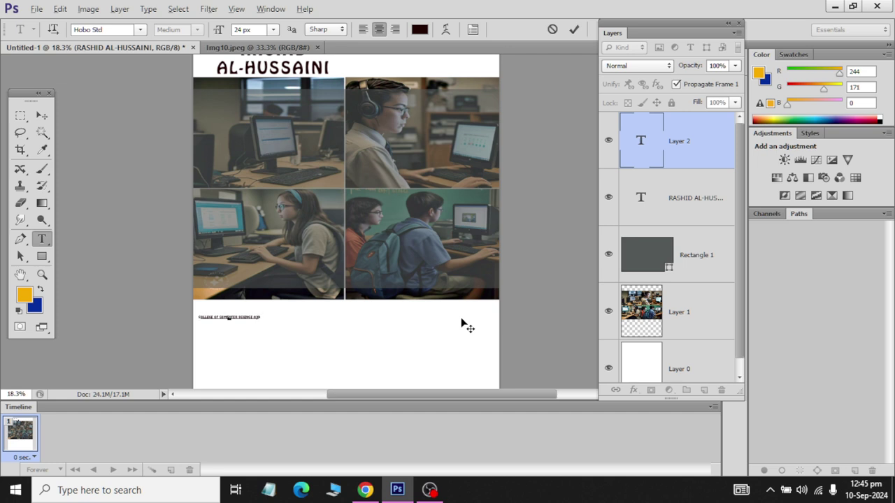
pyautogui.click(42, 115)
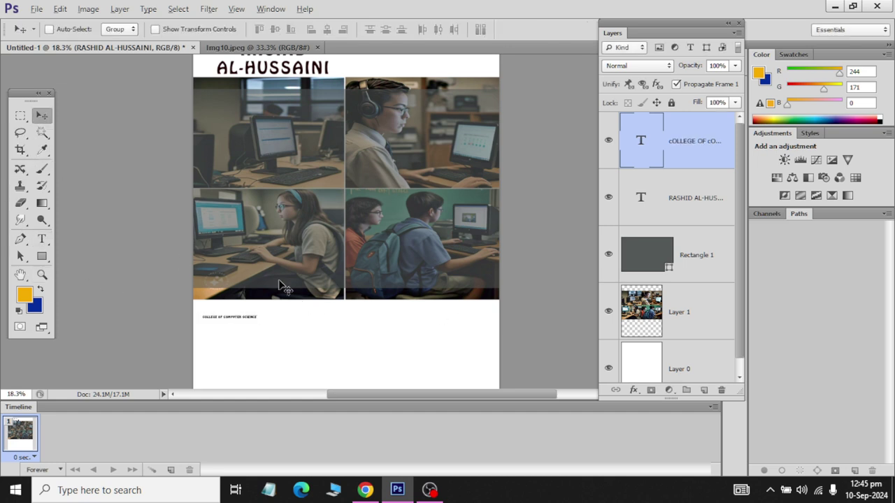
# Enlarge the college text to about 408% and position it right under the photos
pyautogui.hotkey('ctrl', 't')
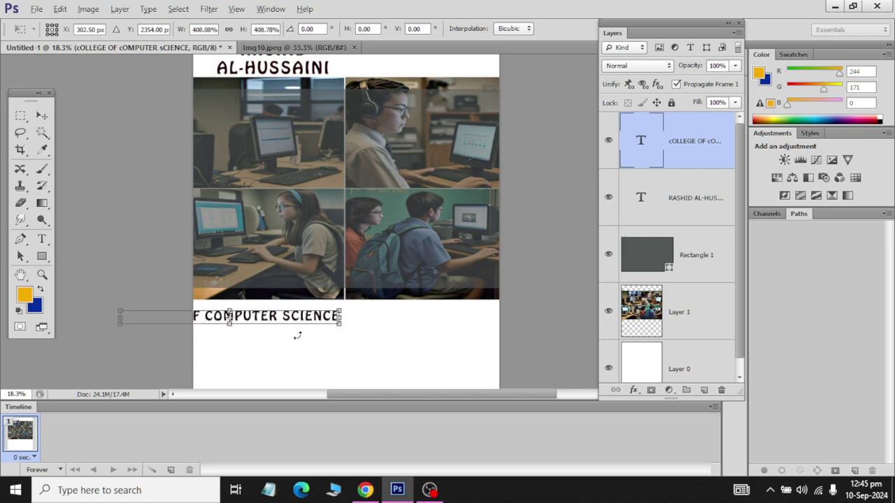
pyautogui.moveTo(263, 327); pyautogui.dragTo(350, 322)
pyautogui.moveTo(289, 325); pyautogui.dragTo(381, 329)
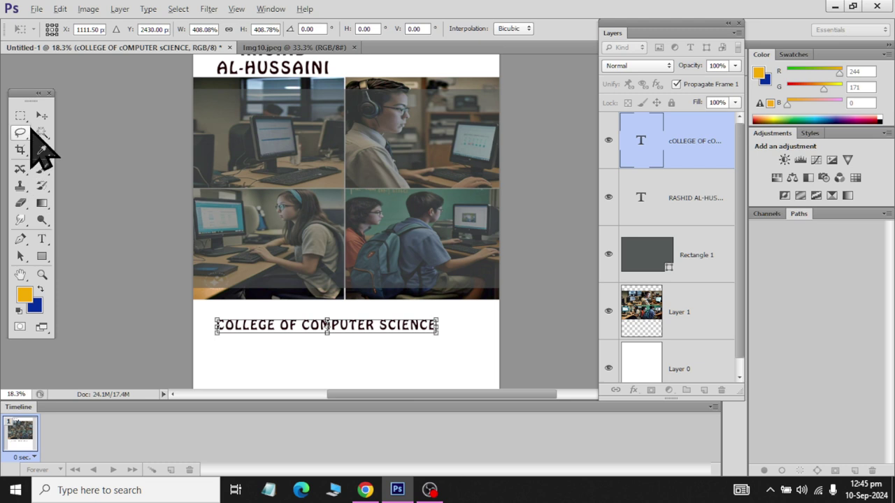
pyautogui.click(42, 115)
pyautogui.click(378, 192)
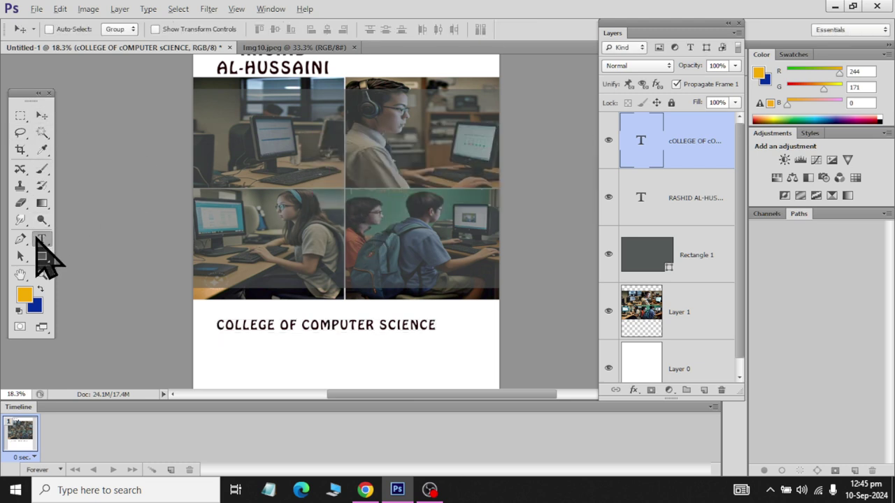
pyautogui.click(42, 238)
# Add the line AND INFORMATION TECHNOLOGY beneath COLLEGE OF COMPUTER SCIENCE and select the whole heading
pyautogui.click(426, 323)
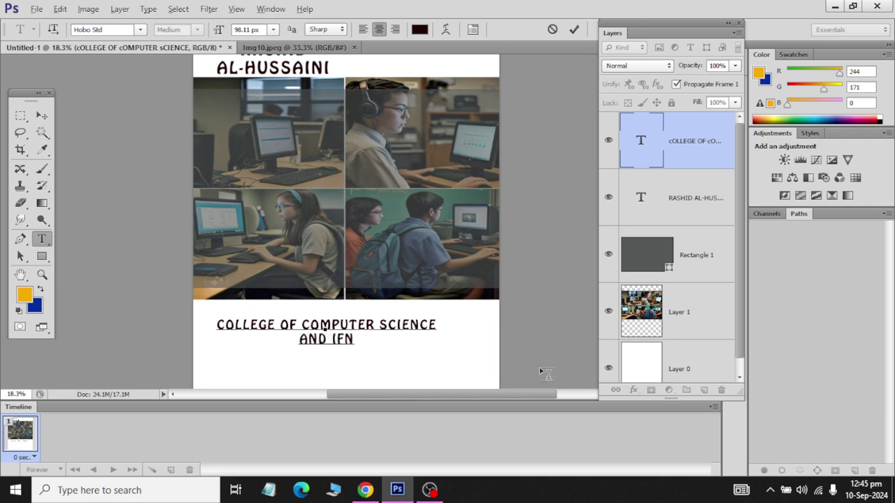
pyautogui.write('FORMATI')
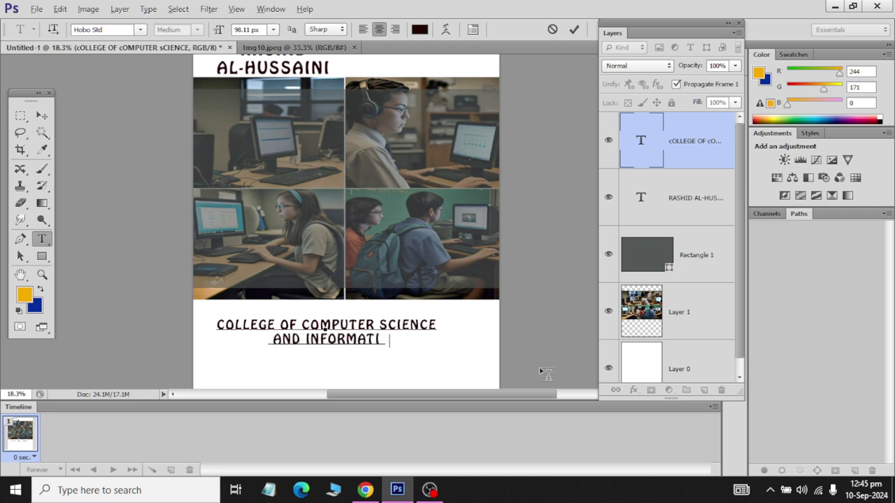
pyautogui.write('ON TECHNOLOGY')
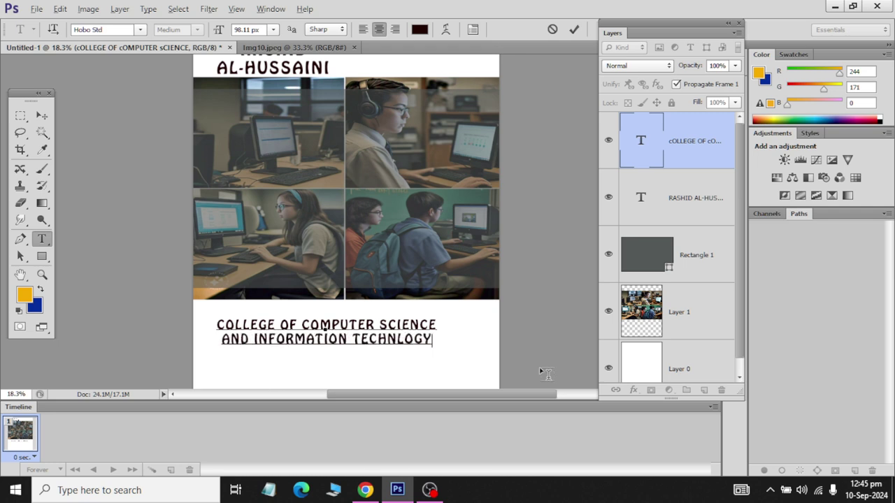
pyautogui.hotkey('ctrl', 'a')
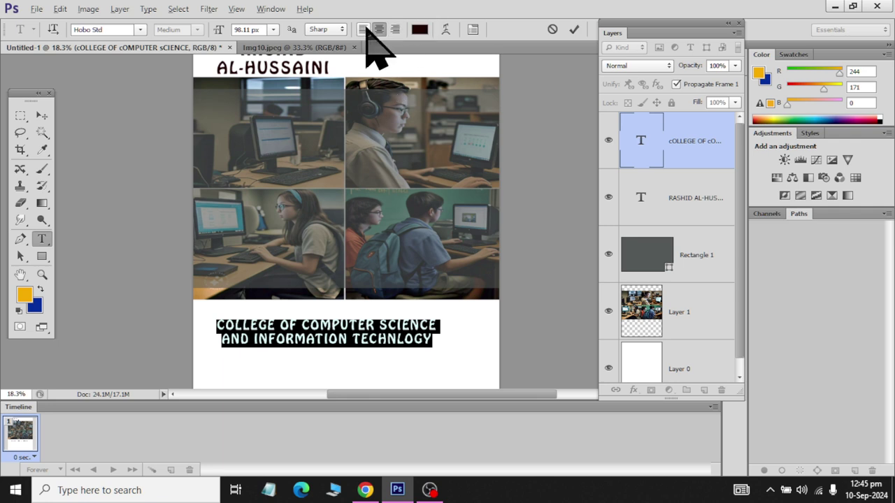
# Bring up the character and paragraph settings and select the AND INFORMATION TECHNOLOGY line
pyautogui.click(445, 30)
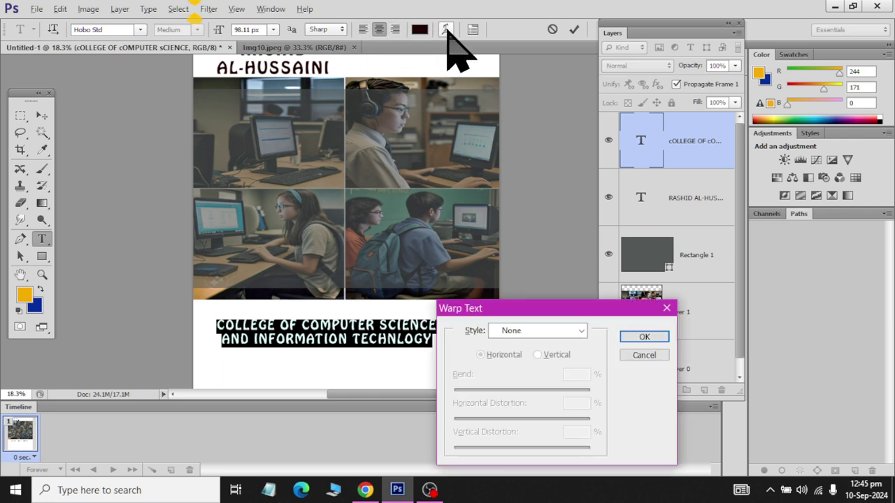
pyautogui.press('Escape')
pyautogui.click(472, 30)
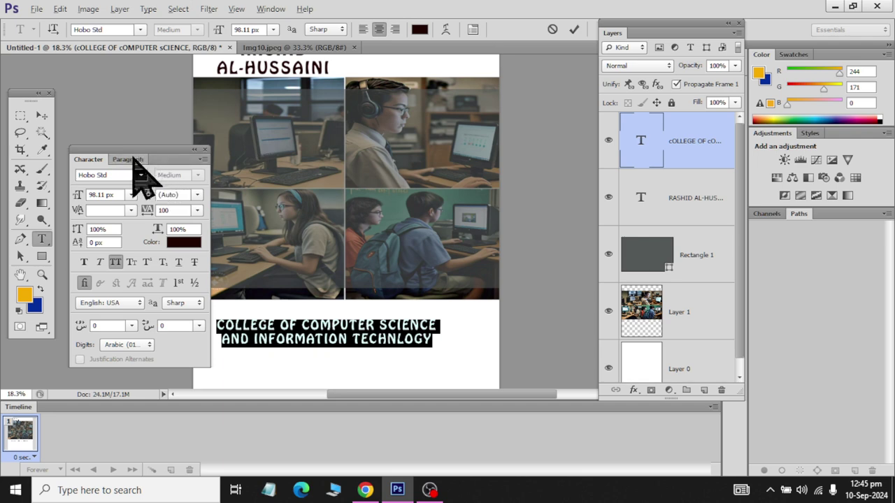
pyautogui.click(130, 160)
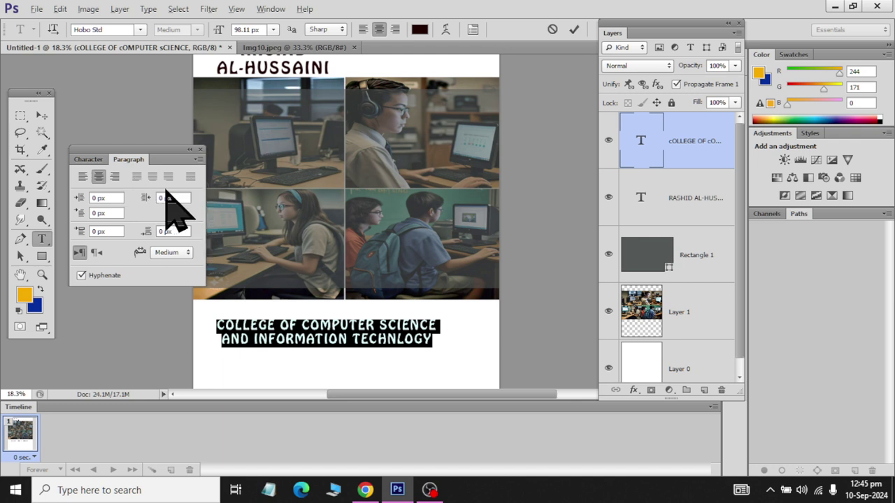
pyautogui.click(264, 338)
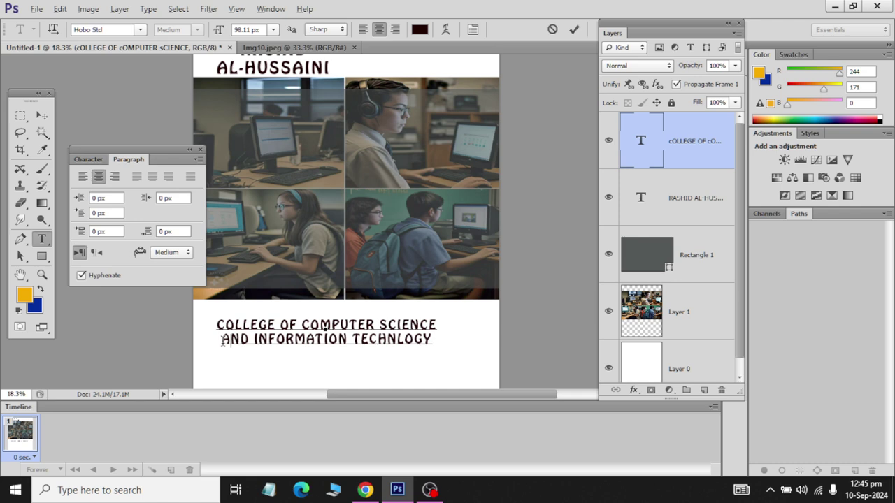
pyautogui.moveTo(222, 340); pyautogui.dragTo(440, 339)
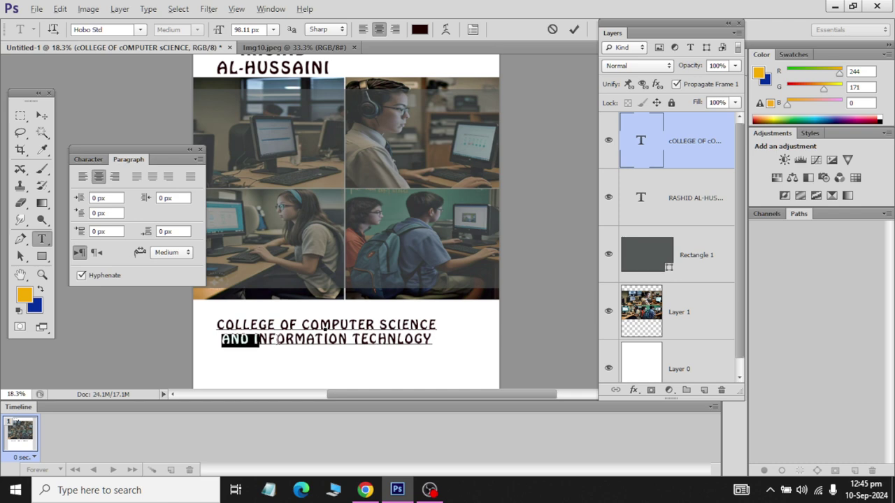
# Set the second line's tracking to 120, then 140, commit, and close the Character panel
pyautogui.click(89, 160)
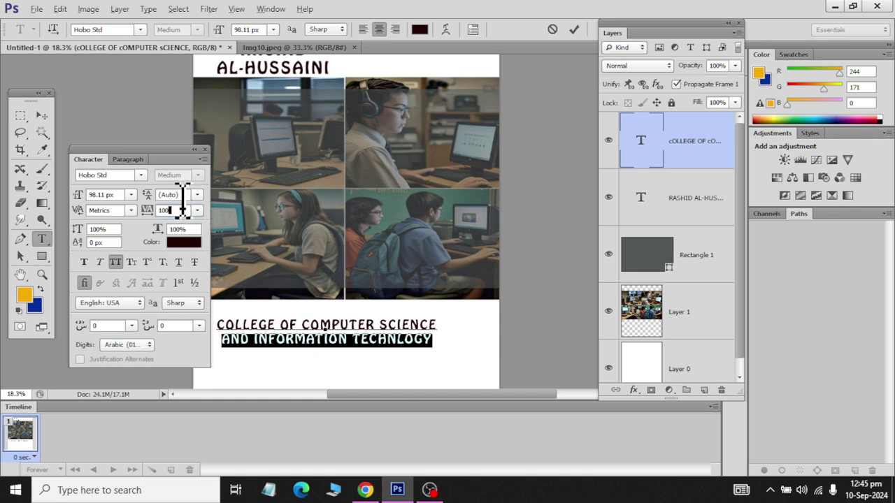
pyautogui.press('Return')
pyautogui.write('120')
pyautogui.press('Return')
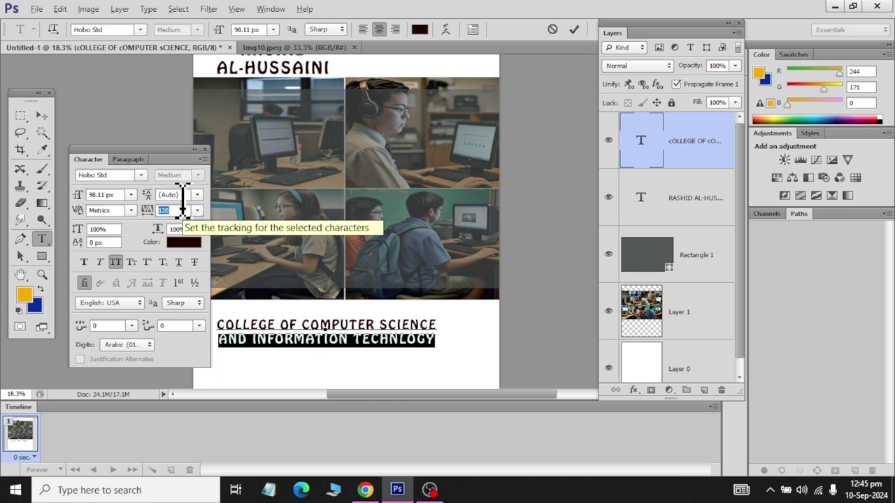
pyautogui.write('140')
pyautogui.press('Return')
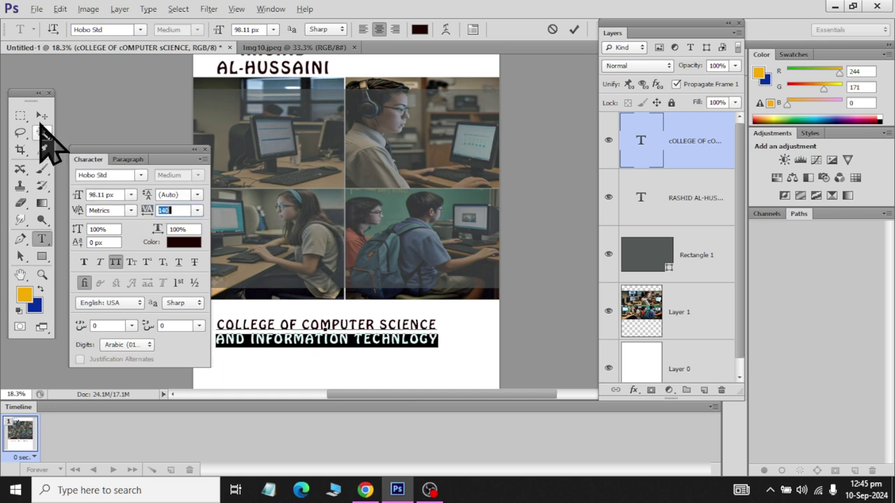
pyautogui.click(42, 115)
pyautogui.click(205, 150)
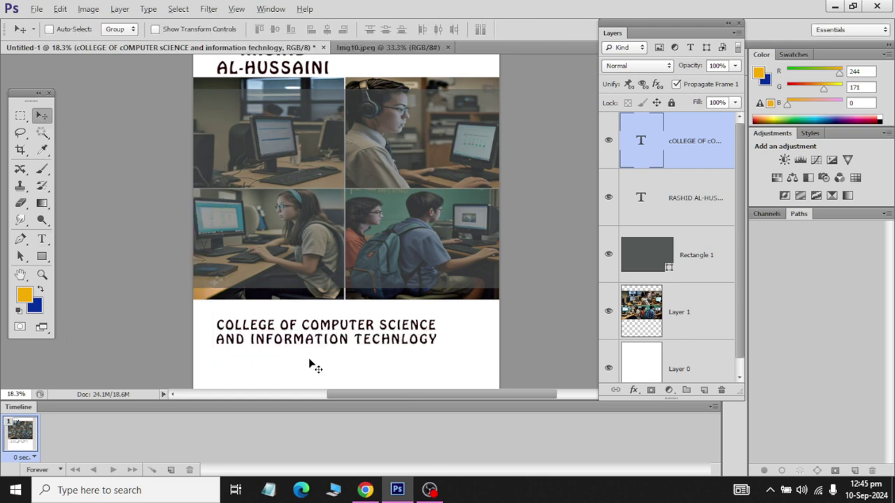
# Scale the college heading up to about 114% and move it up beneath the collage
pyautogui.hotkey('ctrl', 't')
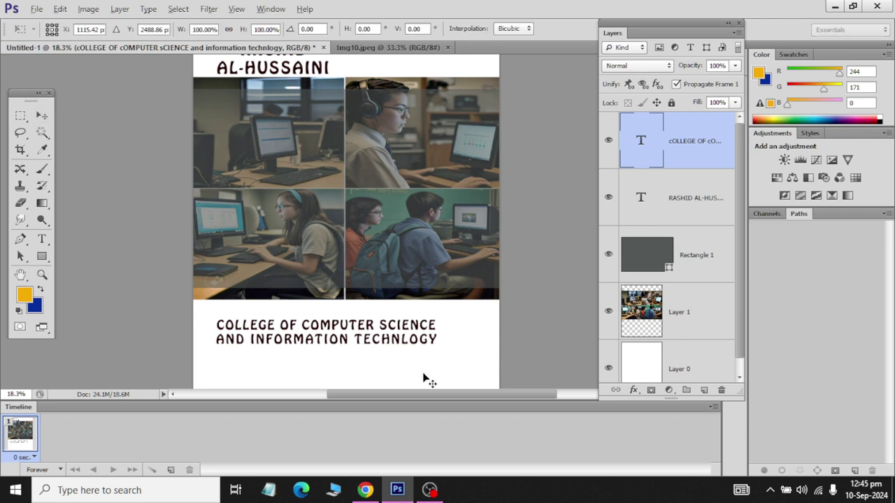
pyautogui.moveTo(437, 351); pyautogui.dragTo(467, 362)
pyautogui.moveTo(398, 347)
pyautogui.mouseDown()
pyautogui.moveTo(415, 328)
pyautogui.moveTo(419, 338)
pyautogui.mouseUp()
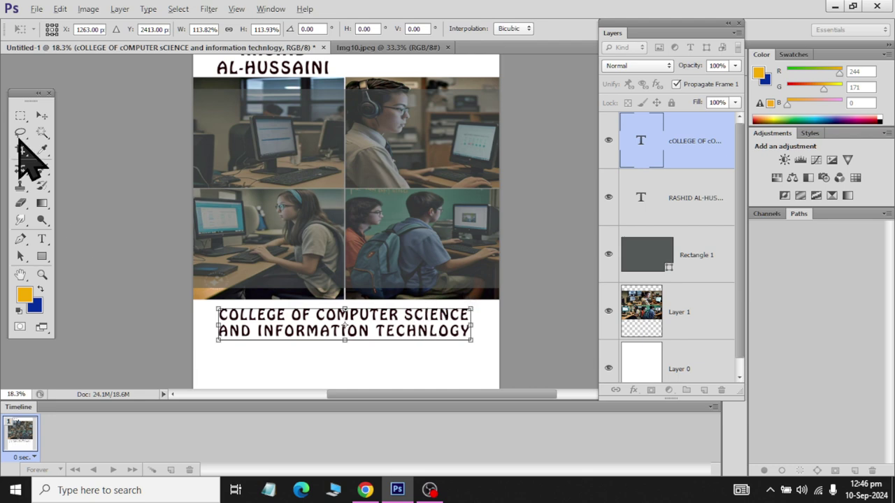
pyautogui.click(42, 115)
pyautogui.click(382, 194)
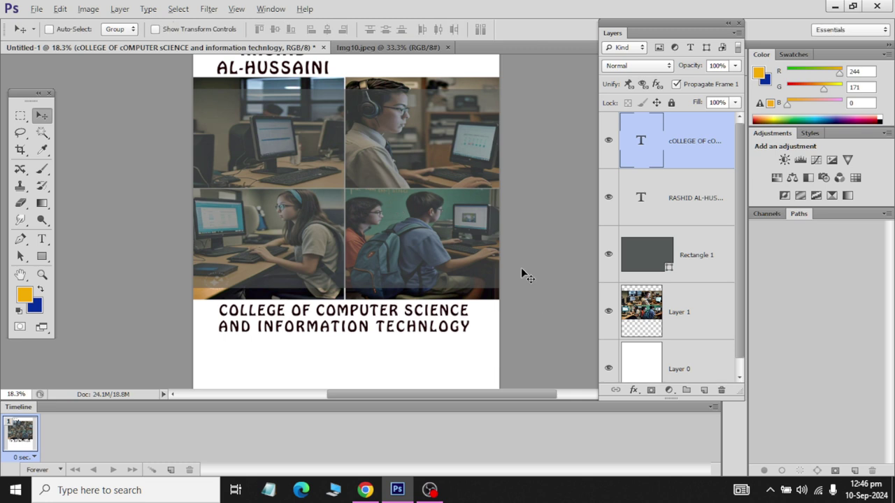
pyautogui.click(42, 238)
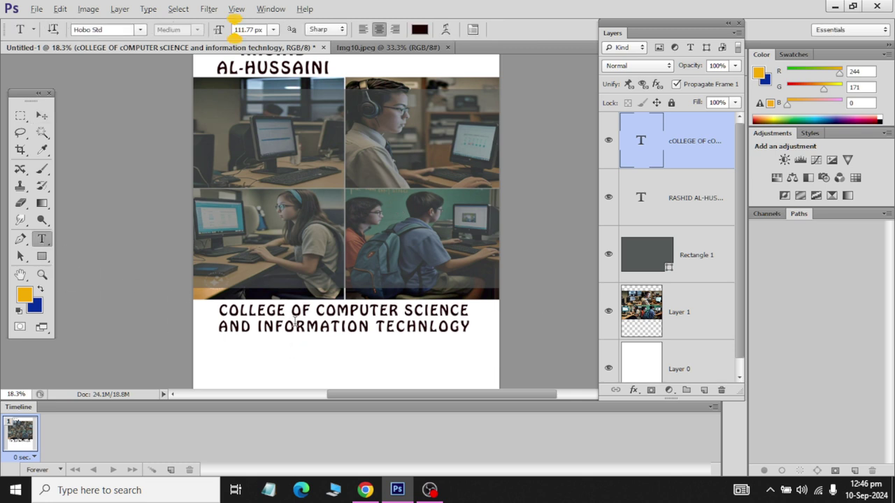
# Select all the college heading text and try the Elephant and Euclid Fraktur fonts
pyautogui.click(295, 322)
pyautogui.hotkey('ctrl', 'a')
pyautogui.click(123, 29)
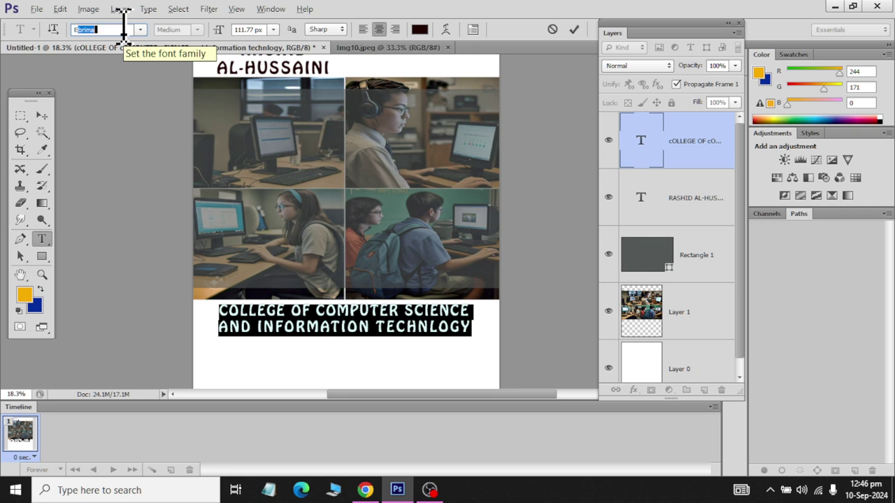
pyautogui.click(140, 29)
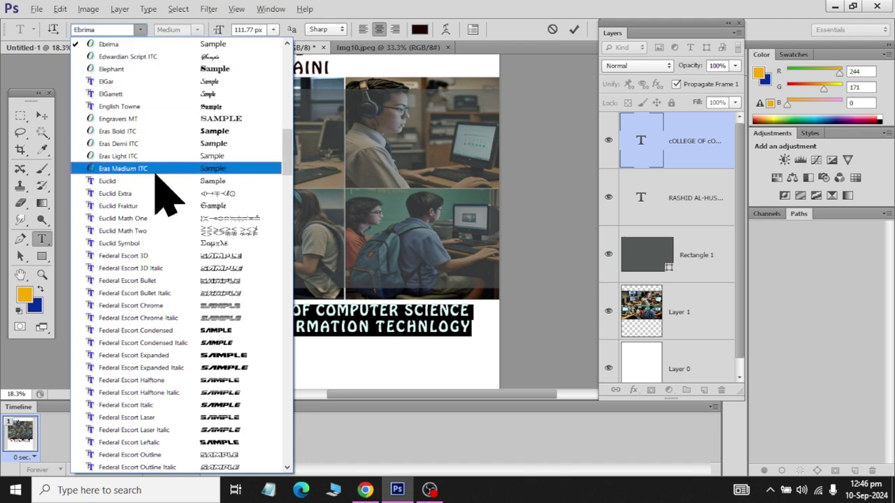
pyautogui.scroll(-1, 189, 168)
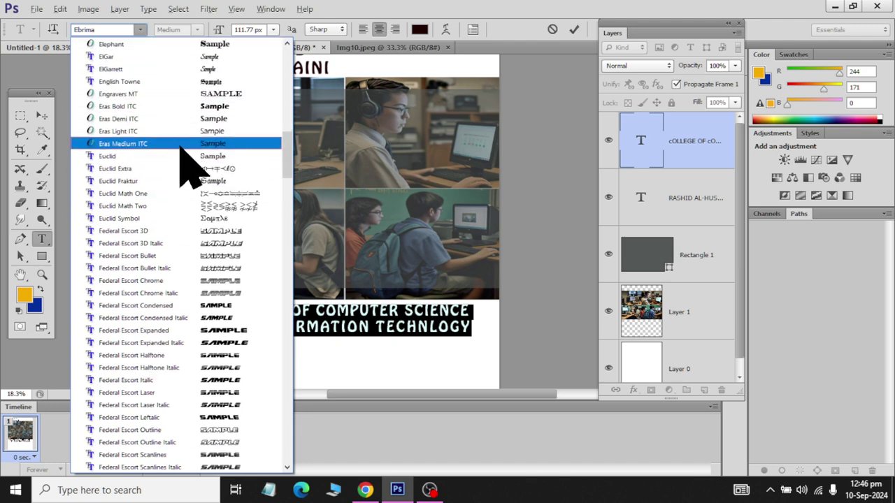
pyautogui.scroll(-4, 224, 259)
pyautogui.scroll(4, 210, 335)
pyautogui.scroll(7, 188, 336)
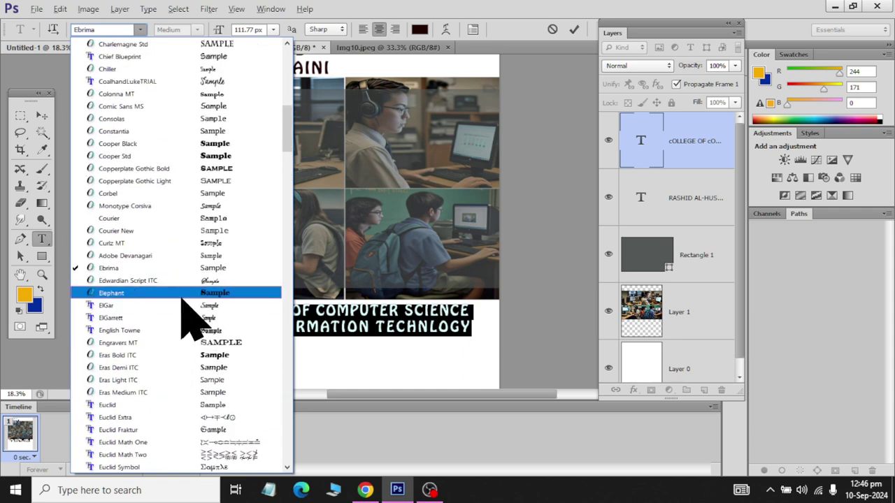
pyautogui.click(180, 295)
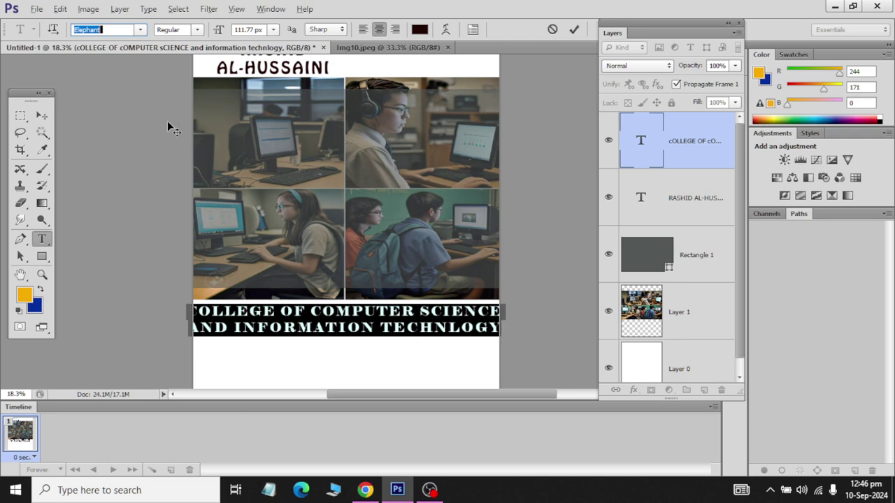
pyautogui.click(139, 30)
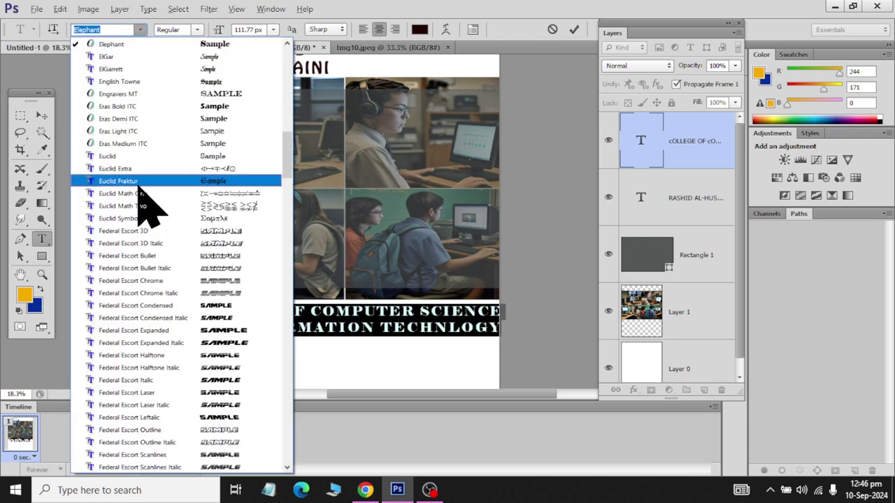
pyautogui.click(138, 184)
# Set the college heading in Forte, commit it, and nudge it up two steps
pyautogui.click(140, 29)
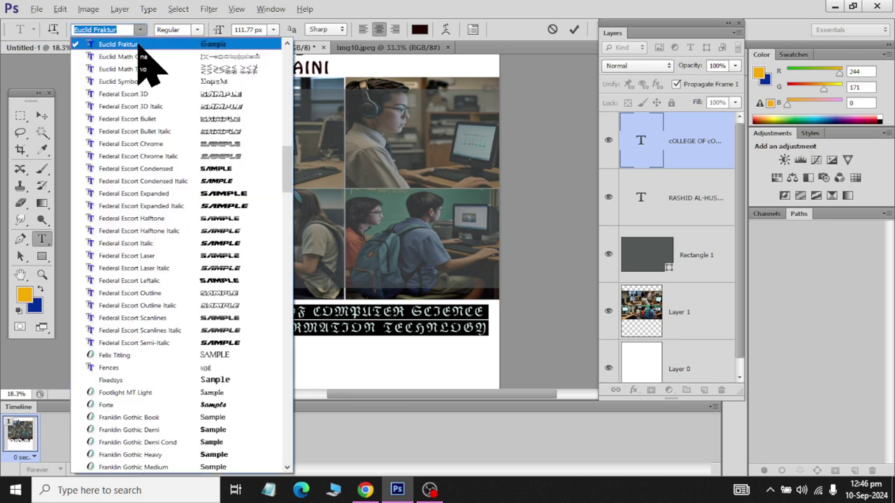
pyautogui.scroll(-3, 147, 311)
pyautogui.scroll(-1, 140, 325)
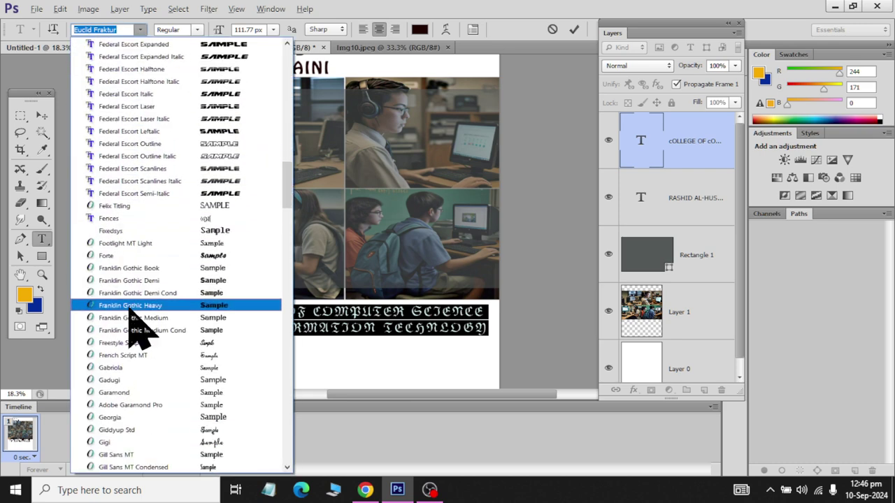
pyautogui.scroll(2, 149, 280)
pyautogui.click(147, 258)
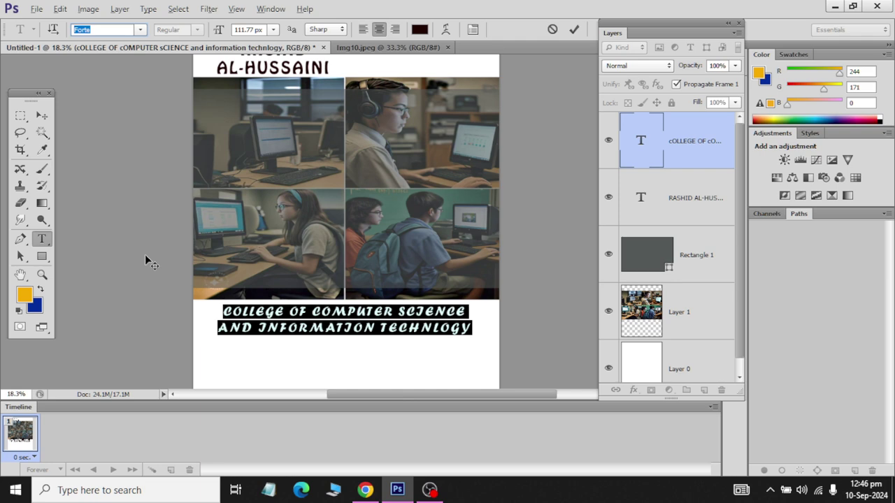
pyautogui.click(42, 116)
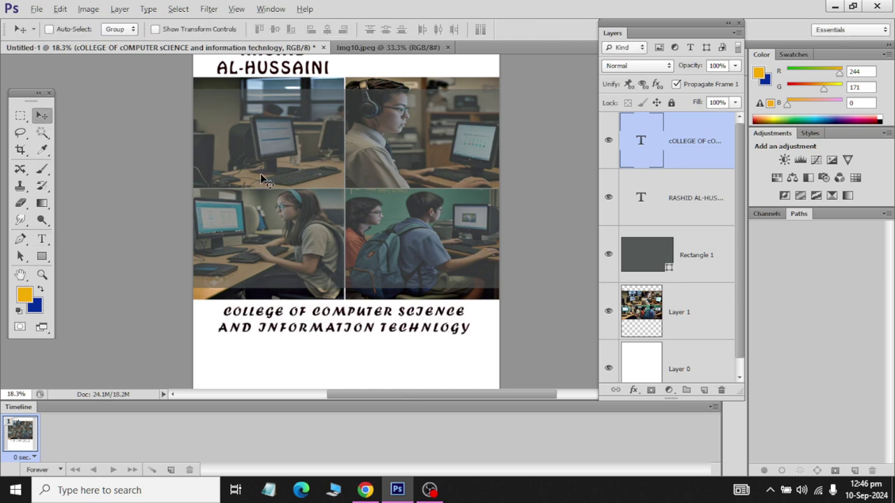
pyautogui.press('Up')
pyautogui.press('Up')
pyautogui.press('Up')
pyautogui.press('Up')
pyautogui.press('Up')
pyautogui.press('Up')
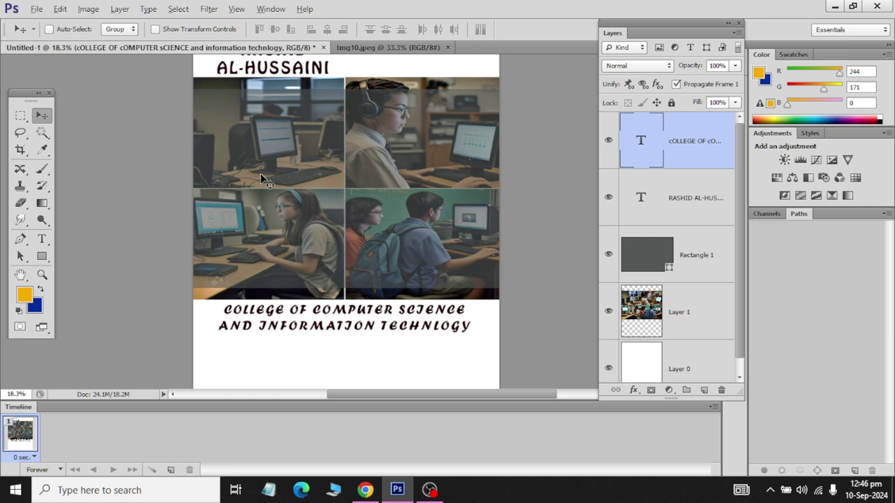
pyautogui.press('Up')
pyautogui.press('Up')
pyautogui.press('Up')
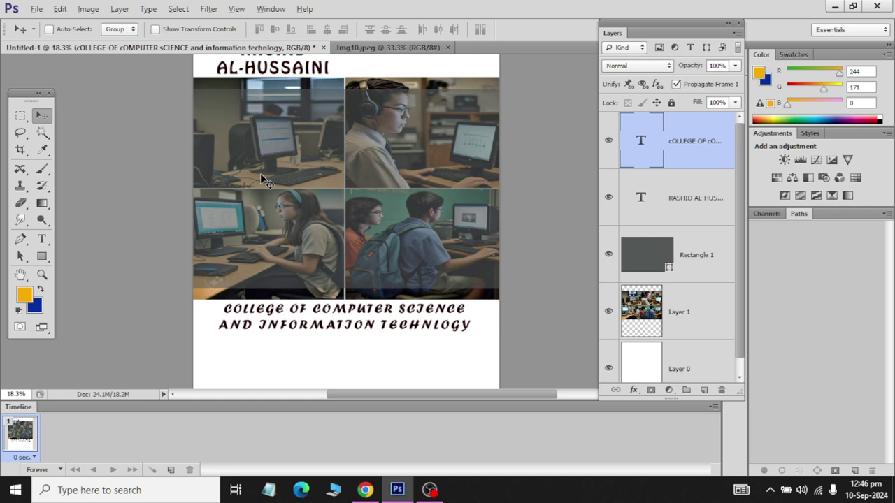
pyautogui.scroll(2, 316, 310)
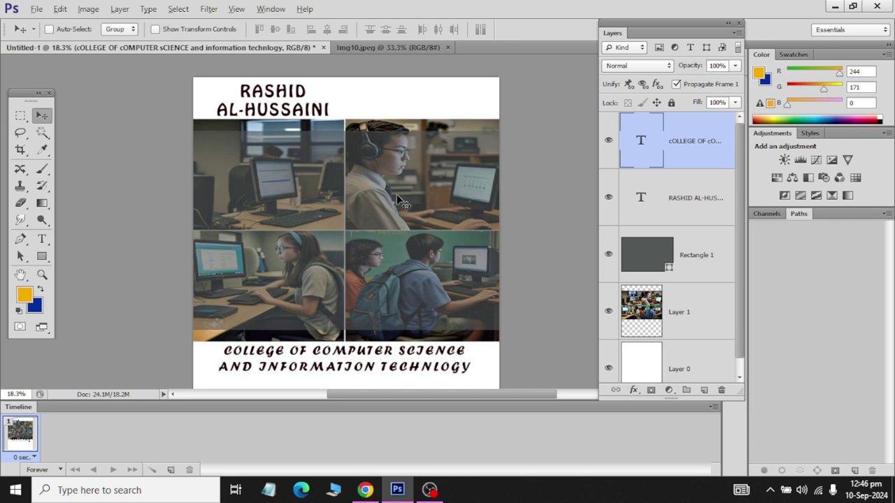
# Start Save As and browse to Libraries > Documents > Ps Files > Blossoms
pyautogui.hotkey('ctrl', 's')
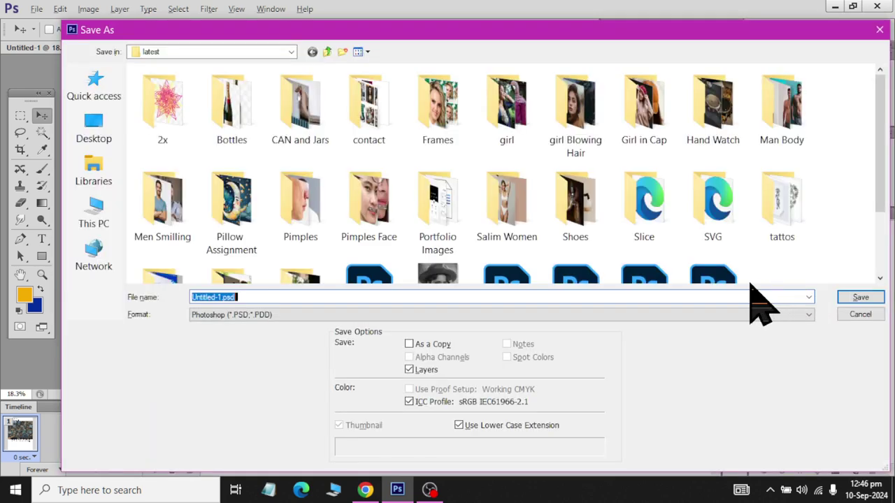
pyautogui.click(93, 175)
pyautogui.doubleClick(378, 98)
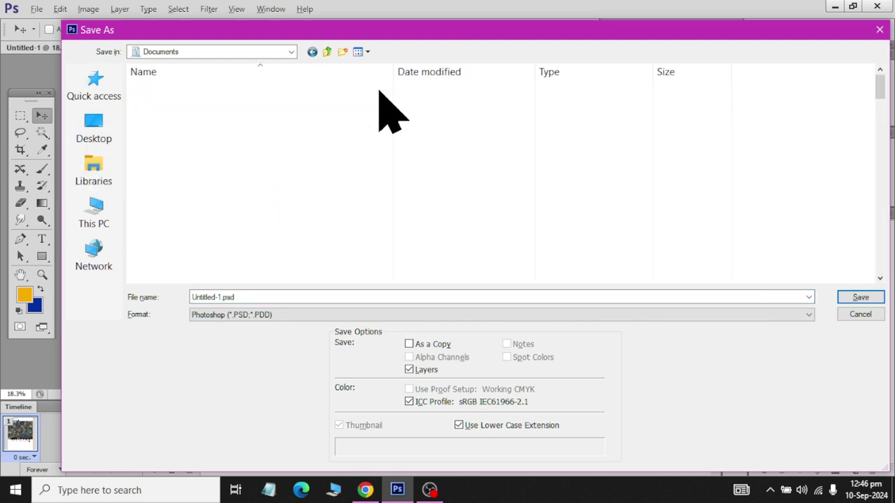
pyautogui.click(381, 120)
pyautogui.write('ps')
pyautogui.press('Return')
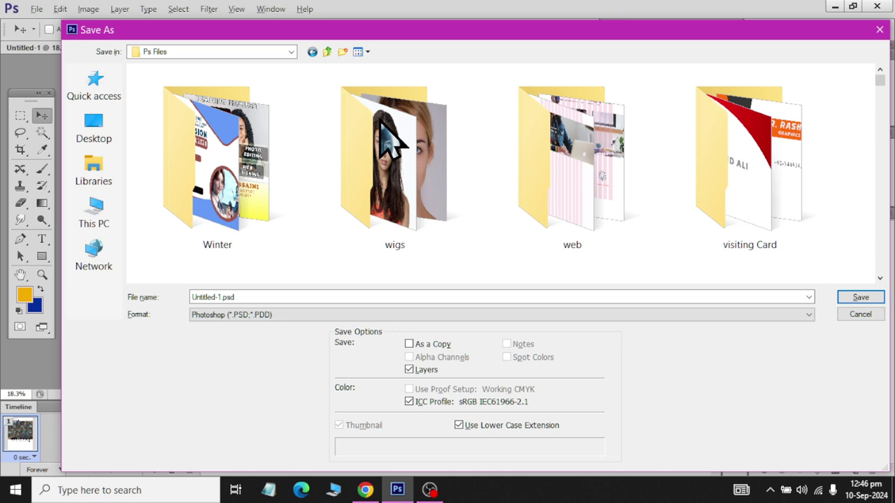
pyautogui.write('bl')
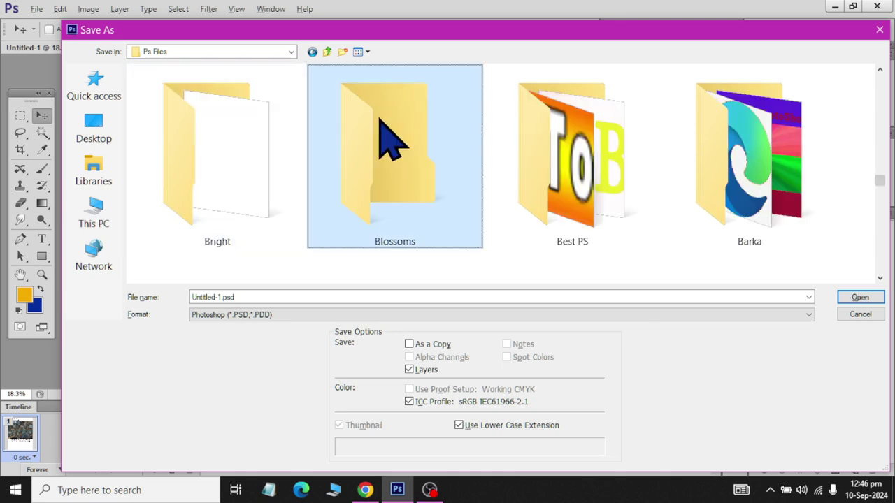
pyautogui.press('Return')
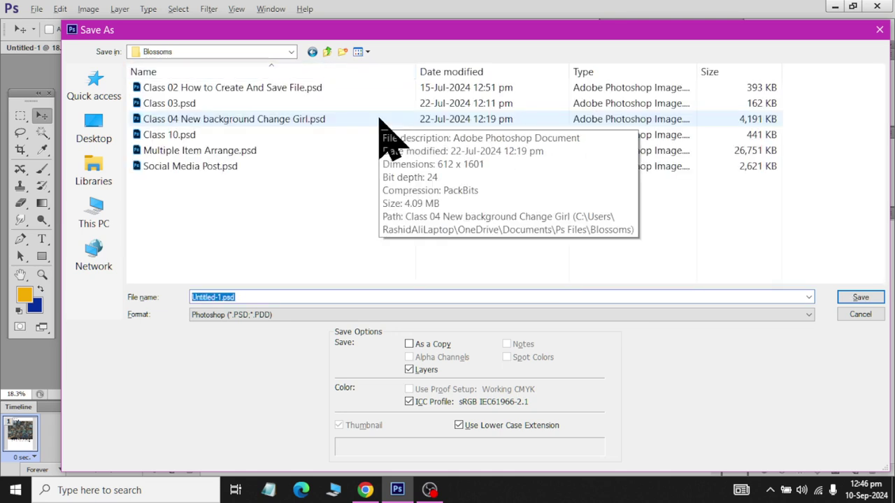
# Save the poster as Another Poster.psd, accepting the default format options
pyautogui.write('aNOTHE')
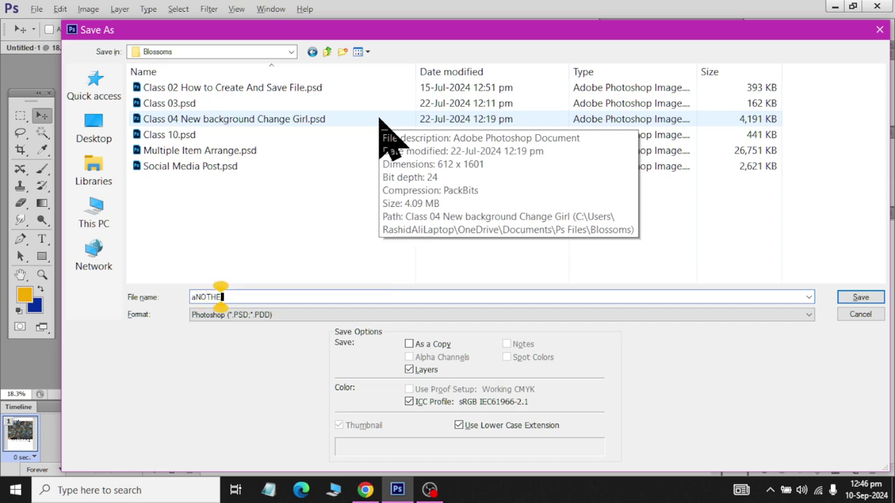
pyautogui.press('BackSpace')
pyautogui.press('BackSpace')
pyautogui.press('BackSpace')
pyautogui.write('A')
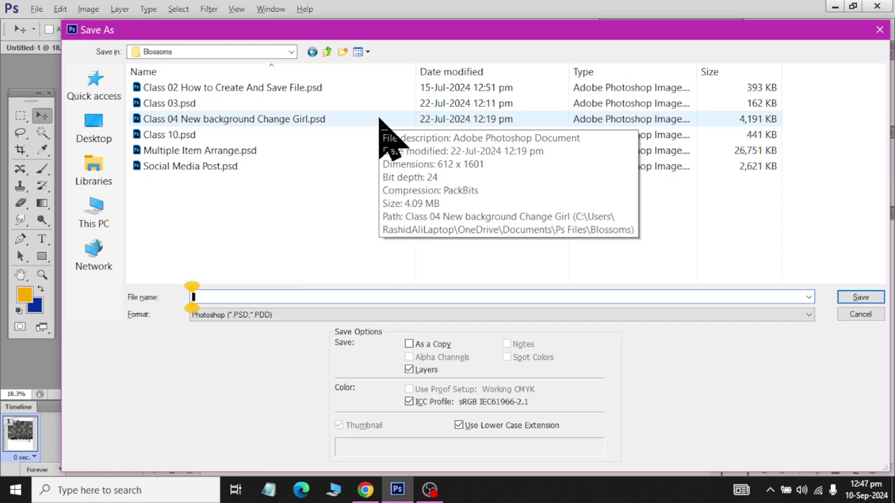
pyautogui.write('no')
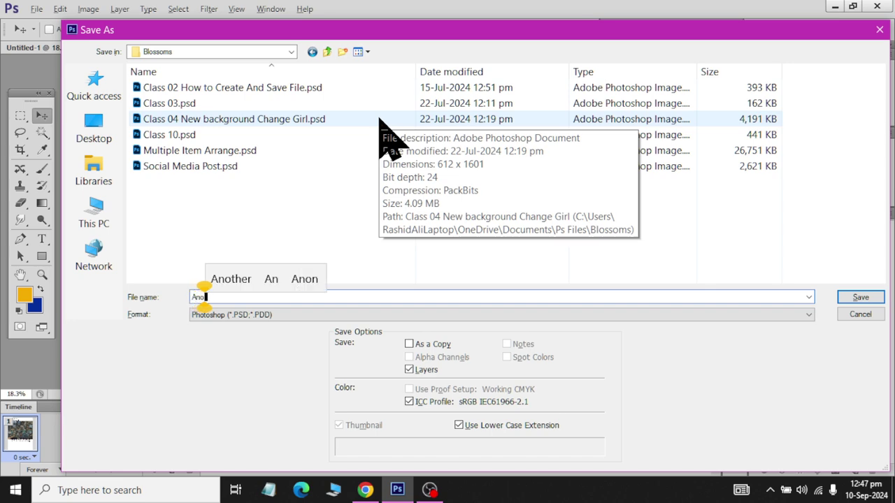
pyautogui.write('ther Post')
pyautogui.press('Return')
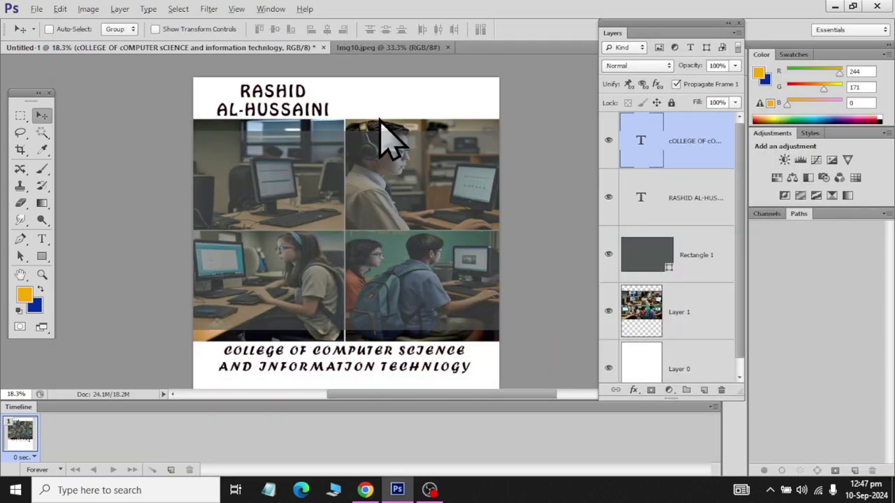
pyautogui.press('Return')
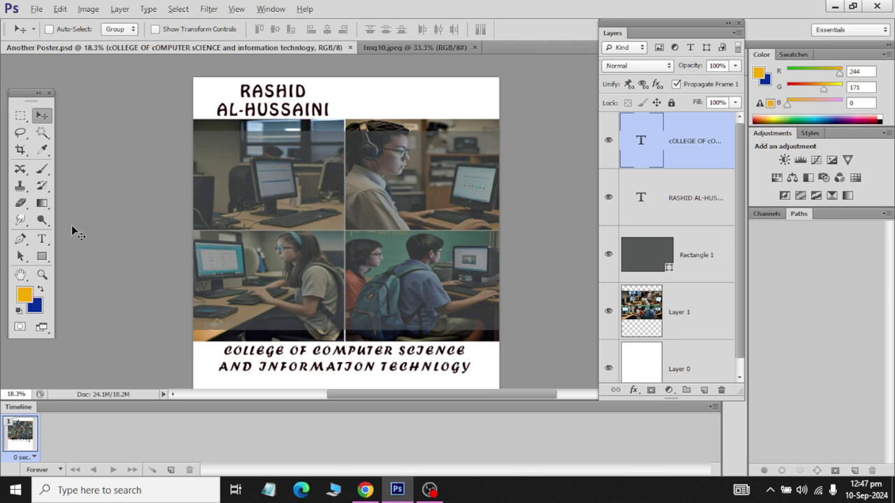
# Type the title DIPLOMA IN IT on the top-left photo
pyautogui.click(42, 239)
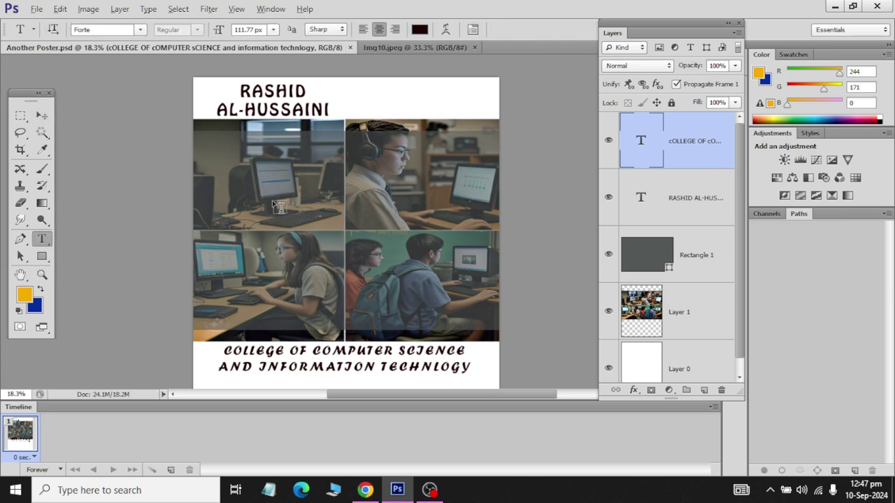
pyautogui.click(265, 176)
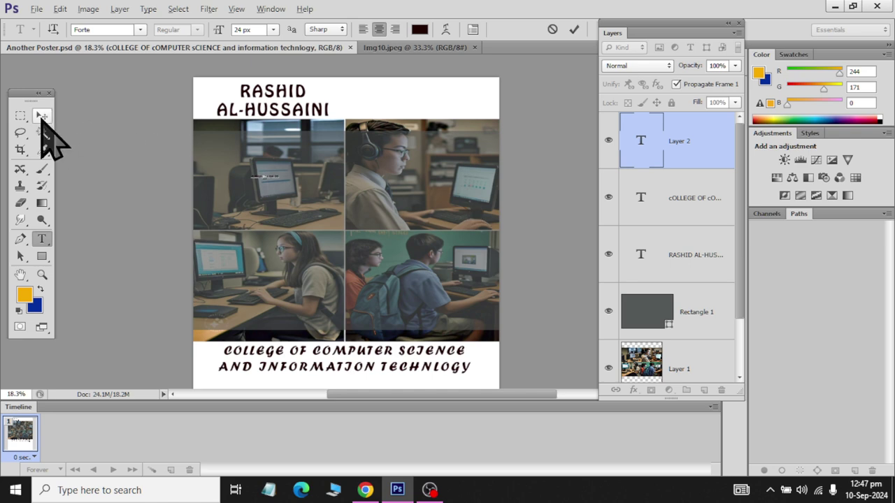
pyautogui.click(42, 116)
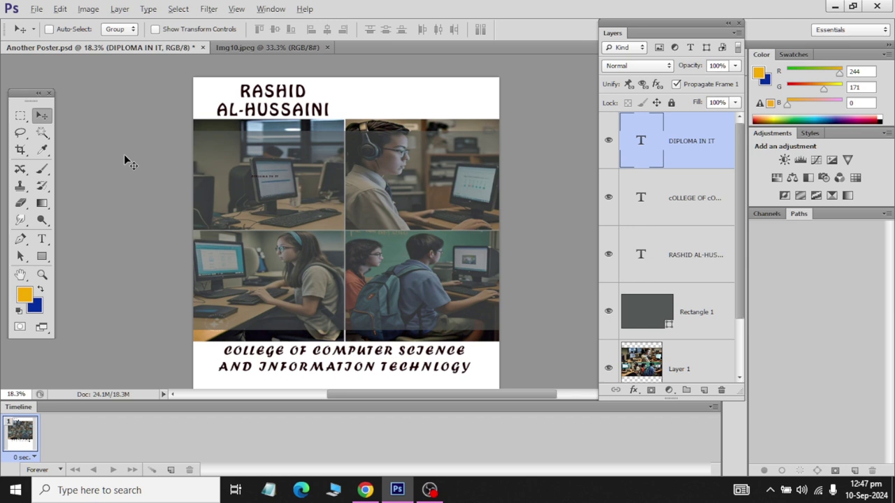
# Scale the DIPLOMA IN IT text up to about 99 px across the photo
pyautogui.hotkey('ctrl', 't')
pyautogui.moveTo(278, 180); pyautogui.dragTo(316, 225)
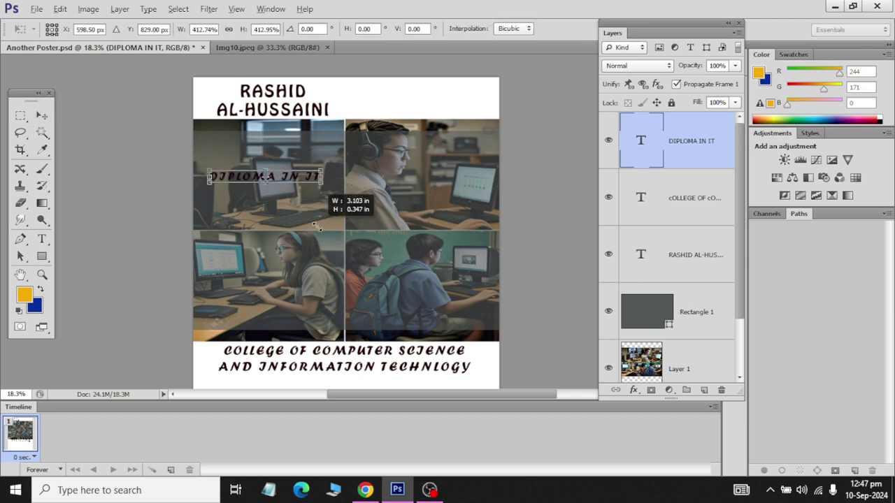
pyautogui.click(42, 115)
pyautogui.click(378, 198)
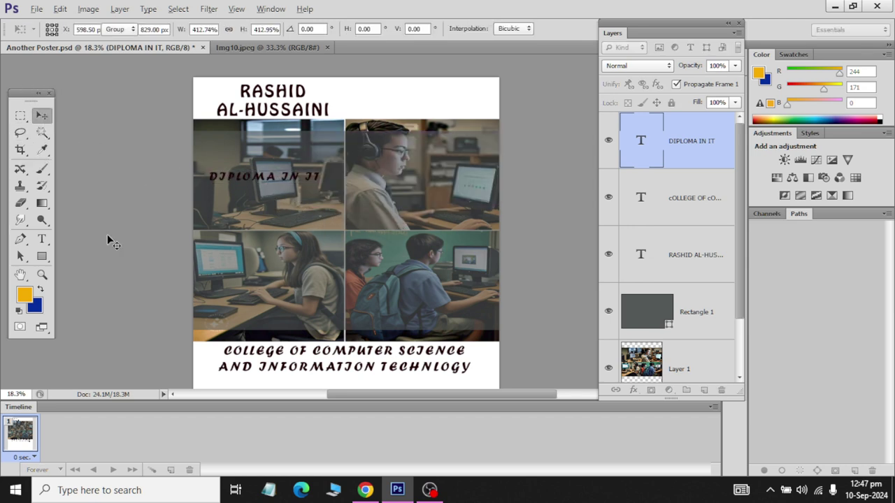
pyautogui.click(42, 239)
# Select the DIPLOMA IN IT text and set its font to Eras Bold ITC
pyautogui.moveTo(318, 176); pyautogui.dragTo(187, 96)
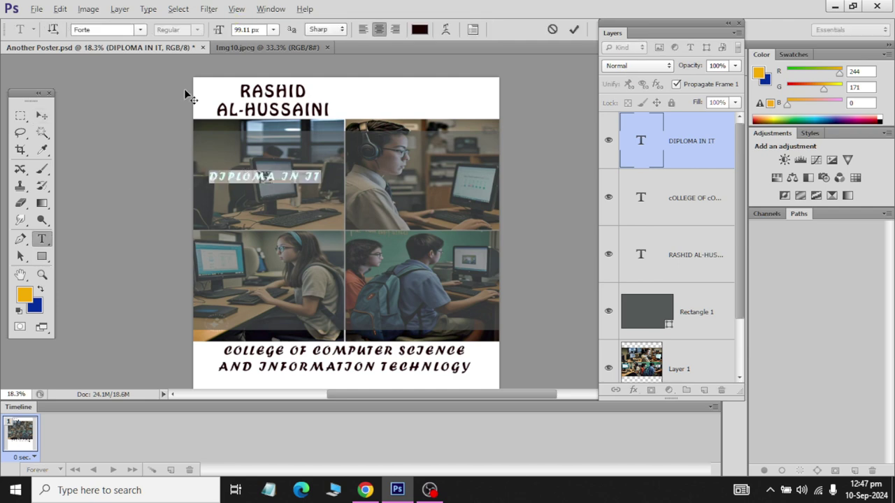
pyautogui.click(140, 29)
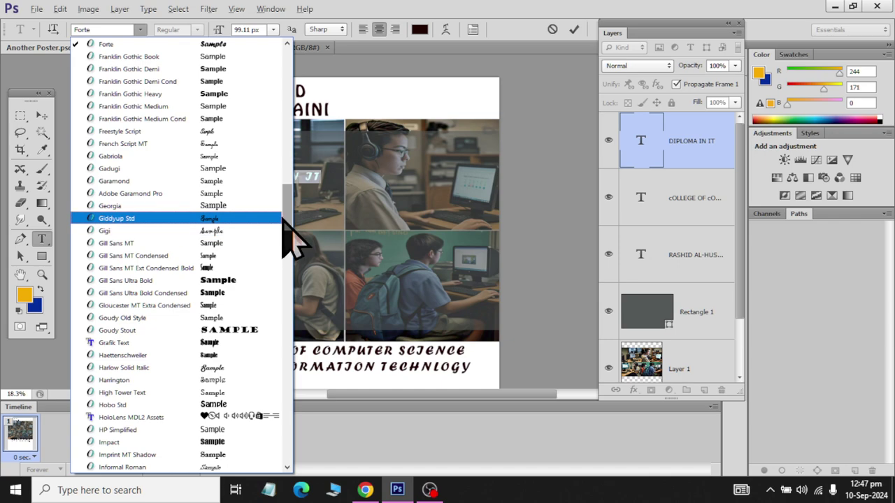
pyautogui.moveTo(284, 218)
pyautogui.mouseDown()
pyautogui.moveTo(295, 344)
pyautogui.moveTo(287, 153)
pyautogui.mouseUp()
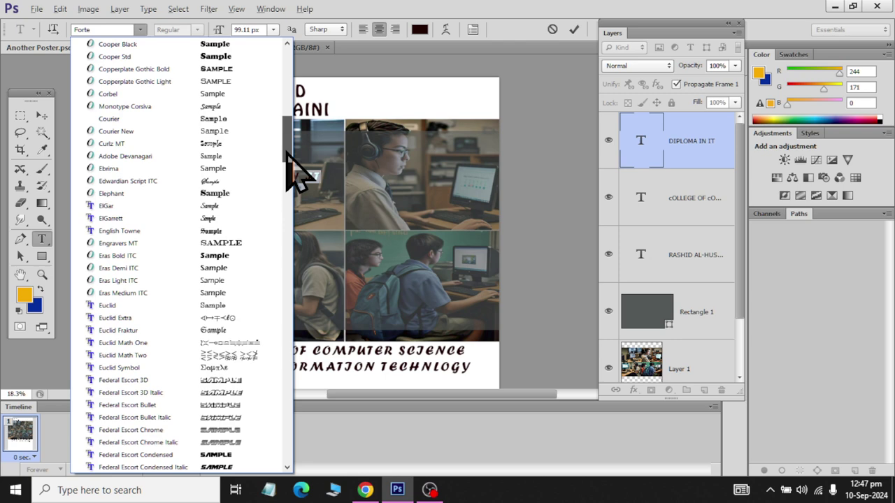
pyautogui.click(266, 256)
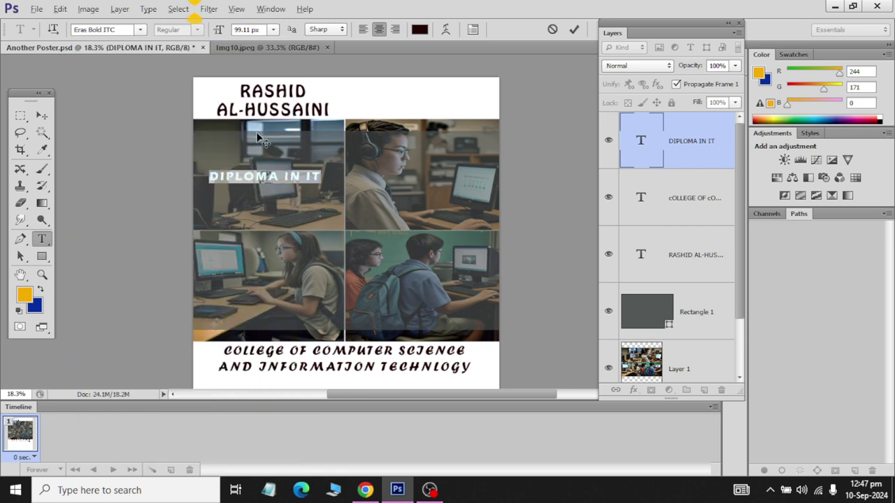
# Change the DIPLOMA IN IT text colour to pure white
pyautogui.click(420, 30)
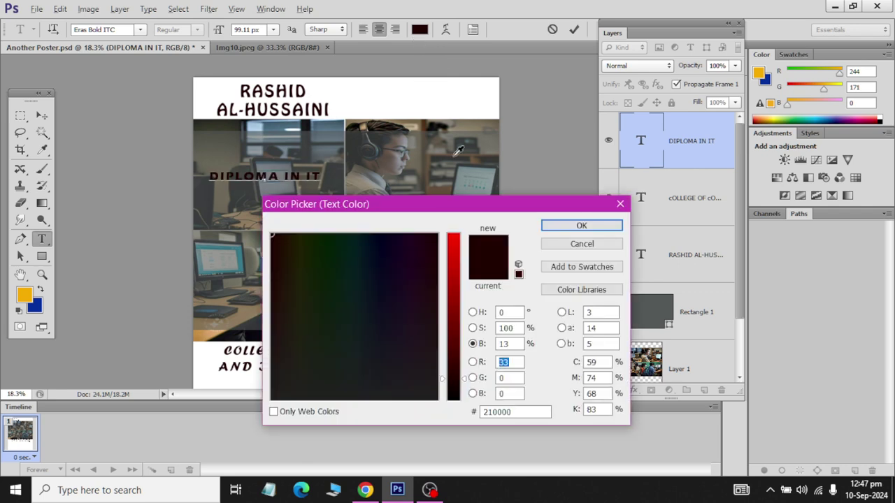
pyautogui.press('Tab')
pyautogui.write('33')
pyautogui.press('Tab')
pyautogui.write('33')
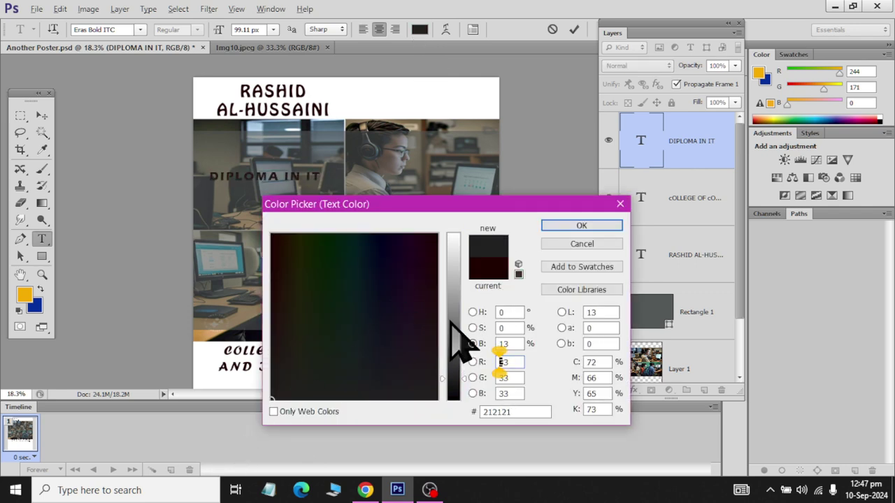
pyautogui.moveTo(452, 321); pyautogui.dragTo(447, 234)
pyautogui.click(581, 225)
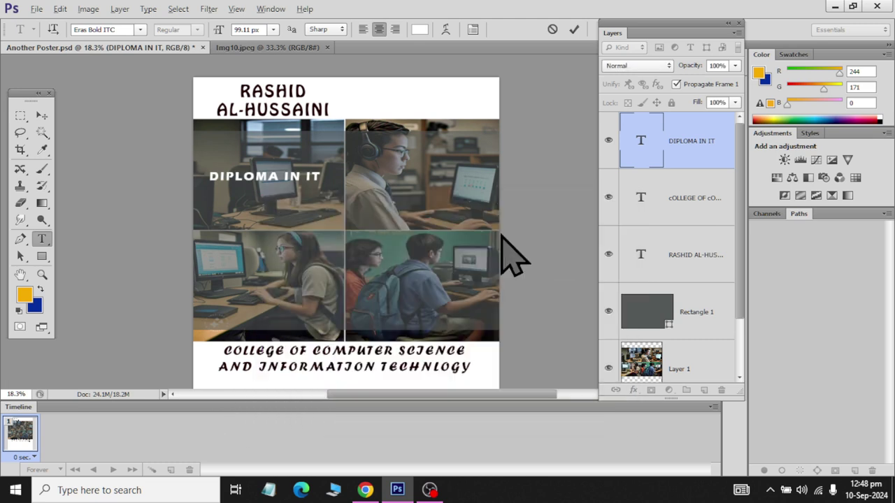
# Enlarge the title to about 135%, roughly 133.83 px, across the upper photos
pyautogui.click(42, 116)
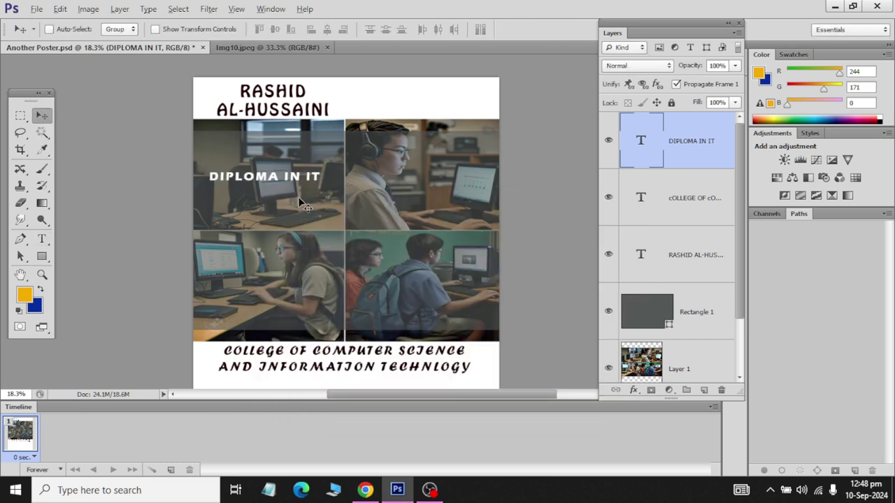
pyautogui.hotkey('ctrl', 't')
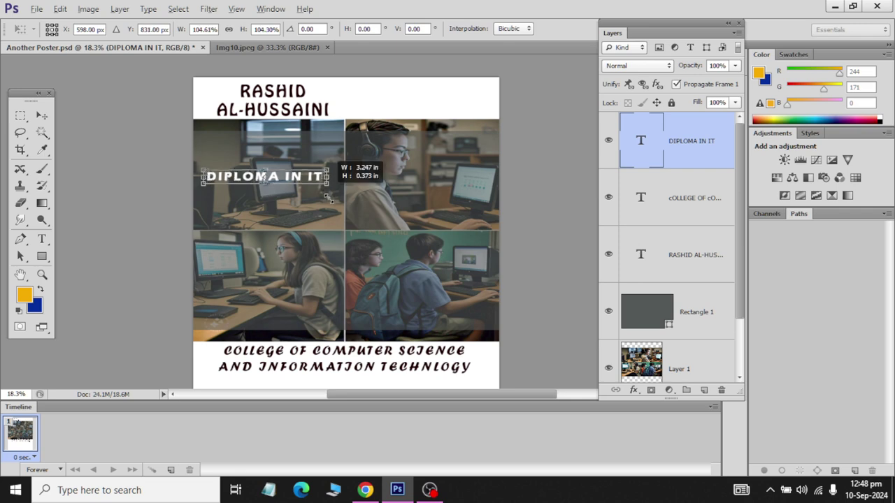
pyautogui.moveTo(323, 189); pyautogui.dragTo(342, 185)
pyautogui.click(42, 116)
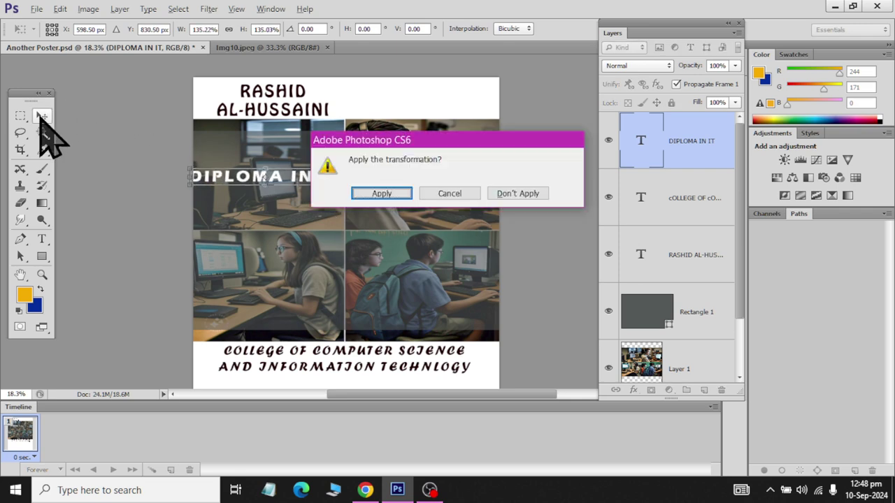
pyautogui.click(379, 193)
pyautogui.click(41, 239)
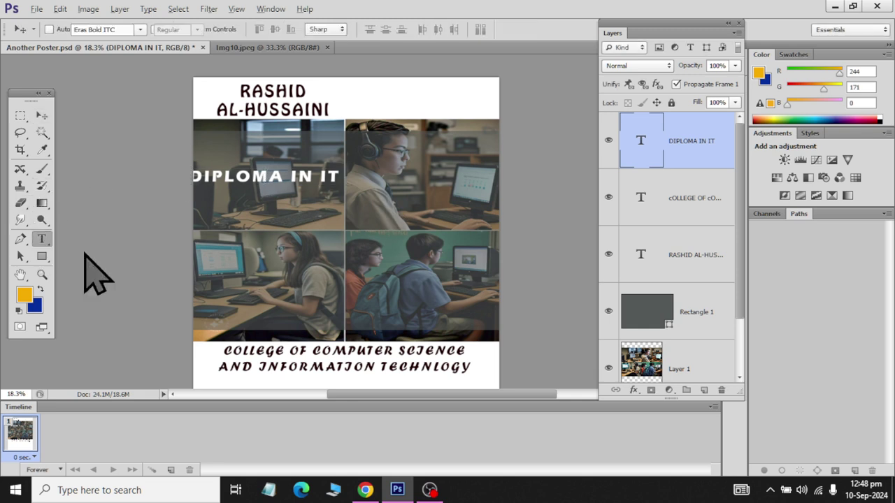
pyautogui.click(285, 170)
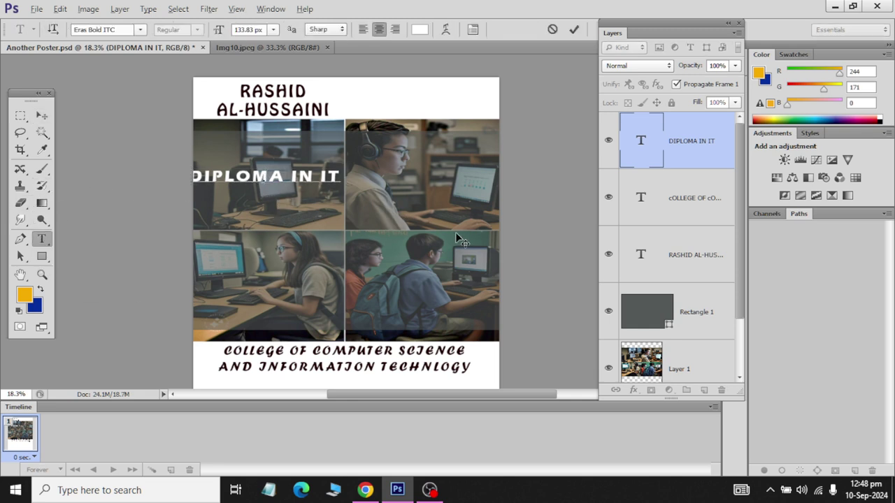
# Break the title after DIPLOMA onto two lines and select IN IT
pyautogui.press('Return')
pyautogui.hotkey('ctrl', 'a')
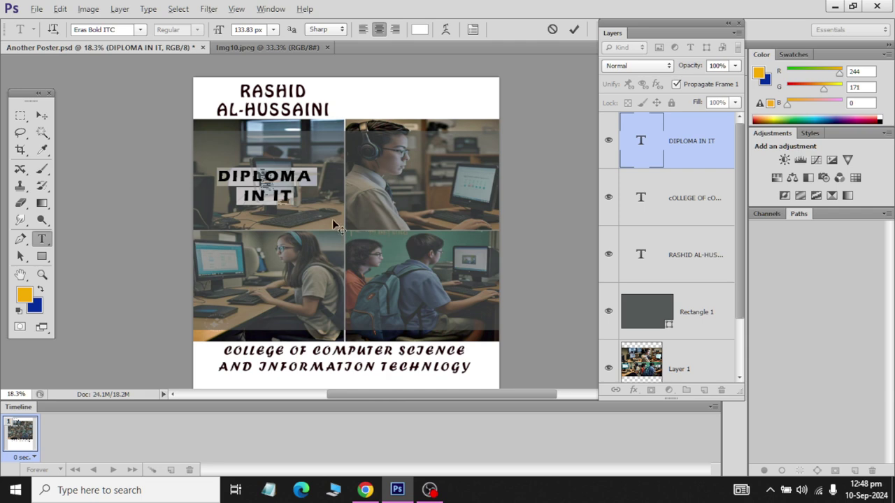
pyautogui.click(294, 193)
pyautogui.moveTo(298, 194)
pyautogui.mouseDown()
pyautogui.moveTo(223, 178)
pyautogui.moveTo(312, 195)
pyautogui.mouseUp()
pyautogui.click(268, 196)
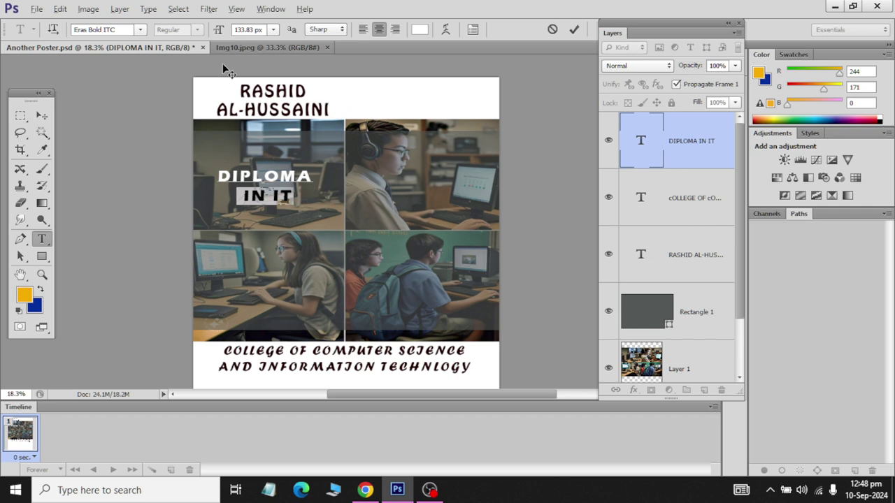
# Raise the font size of IN IT to about 180 px and bring up the Character panel
pyautogui.click(248, 30)
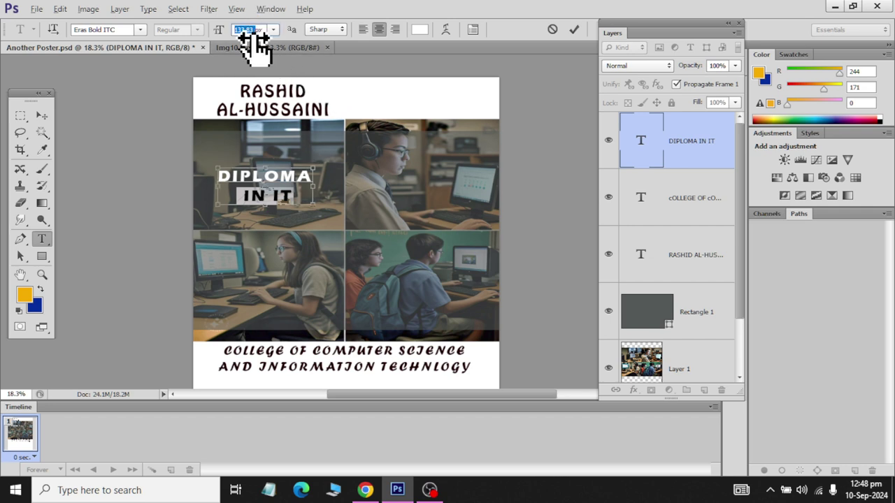
pyautogui.scroll(10, 254, 29)
pyautogui.scroll(9, 254, 29)
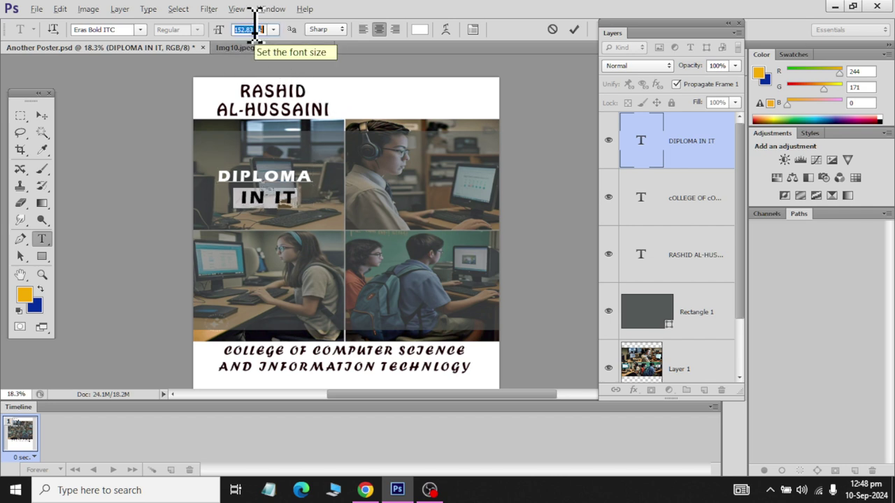
pyautogui.scroll(7, 254, 29)
pyautogui.scroll(7, 254, 29)
pyautogui.scroll(7, 255, 30)
pyautogui.scroll(7, 254, 29)
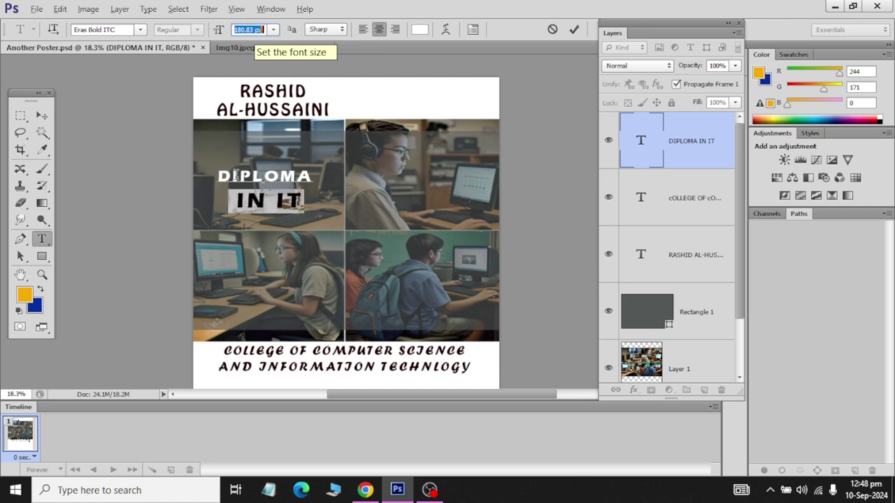
pyautogui.click(42, 116)
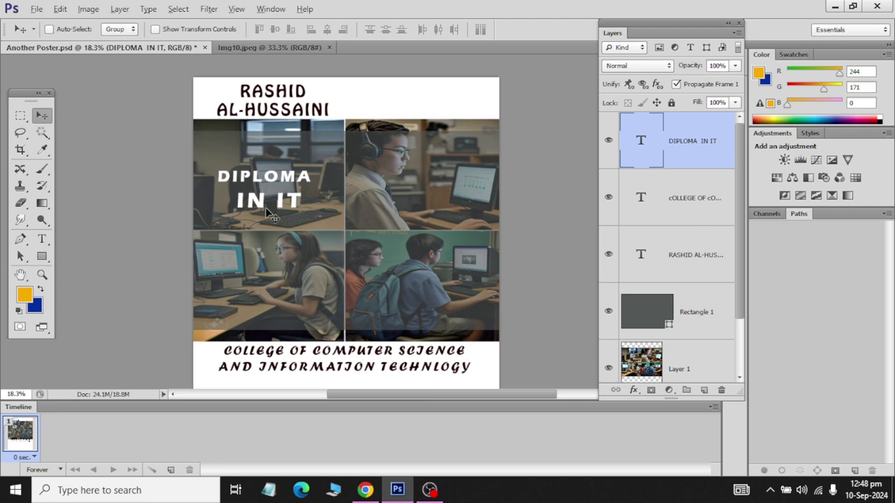
pyautogui.click(42, 239)
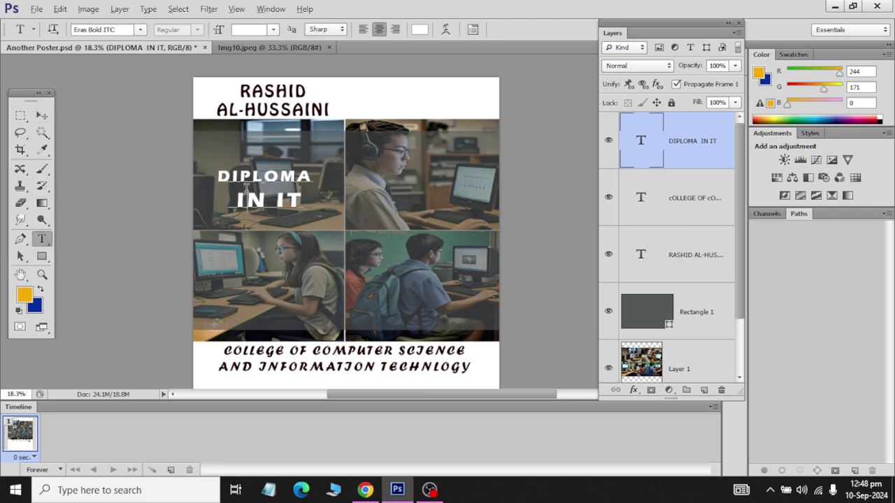
pyautogui.click(296, 201)
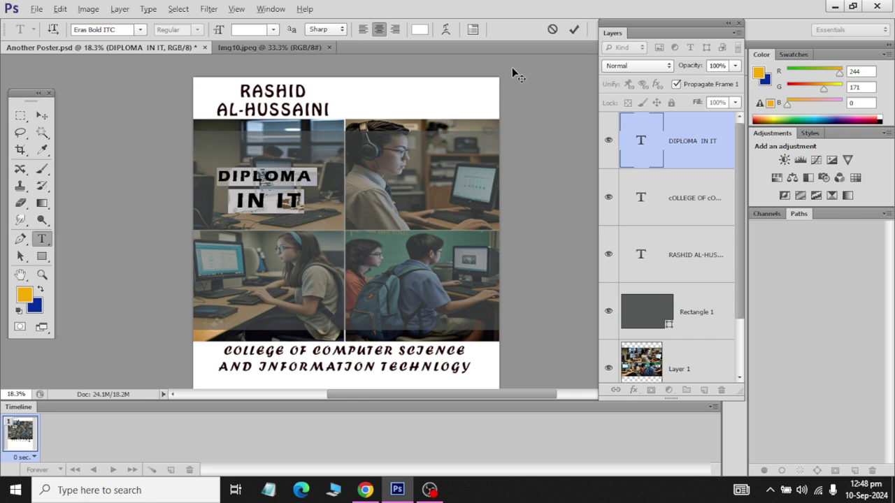
pyautogui.click(473, 29)
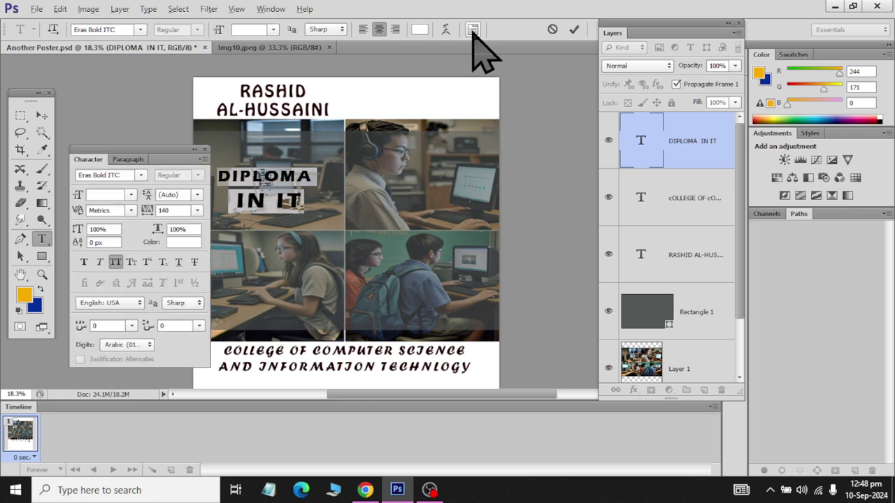
# Set the title's leading to 140 px so IN IT sits cleanly below DIPLOMA
pyautogui.click(173, 210)
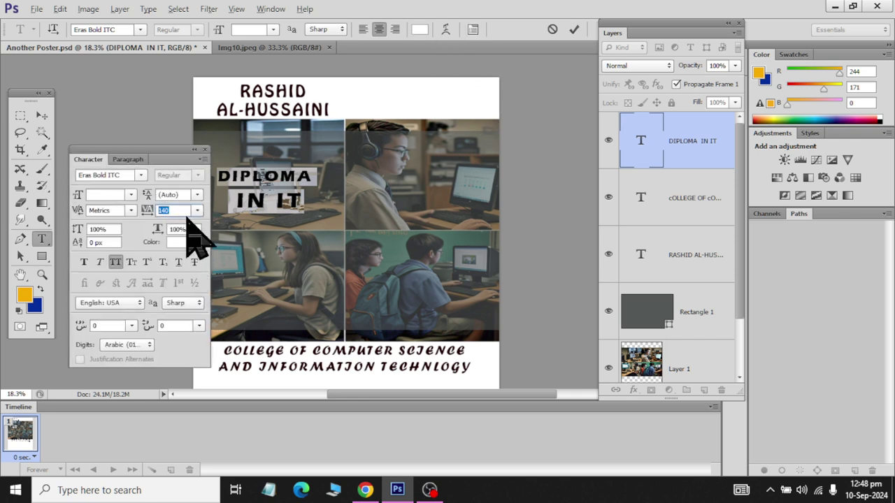
pyautogui.click(197, 195)
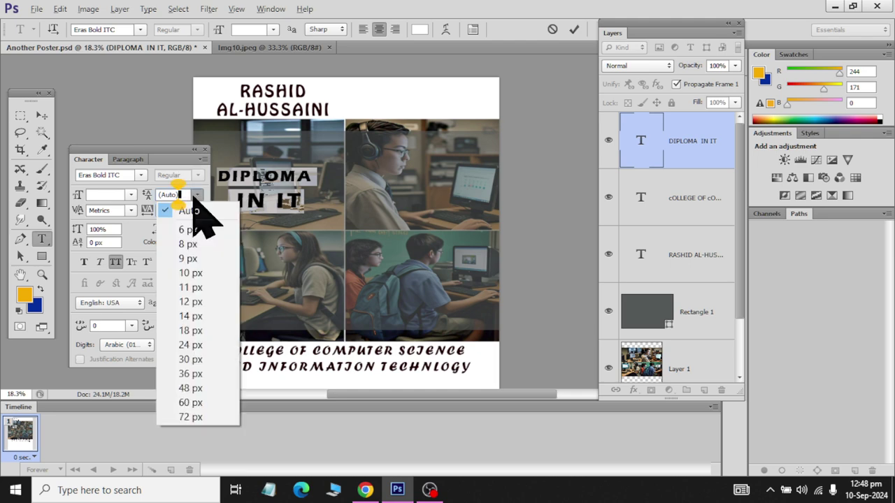
pyautogui.click(195, 230)
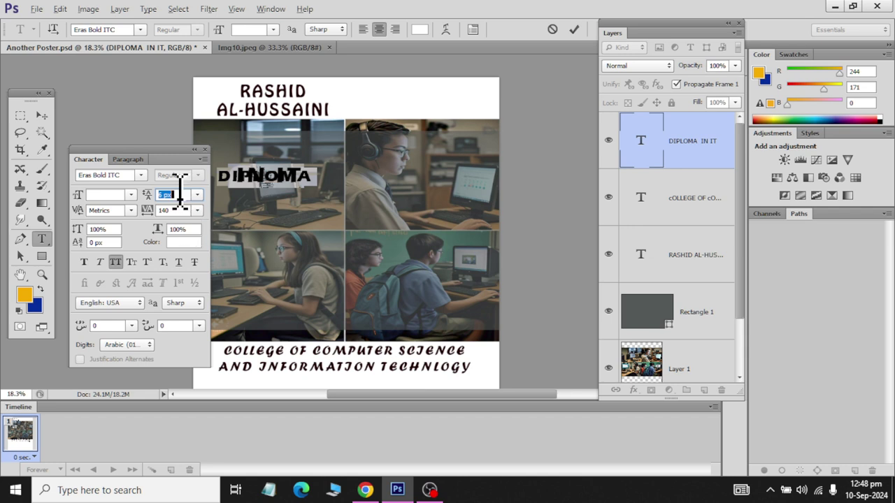
pyautogui.write('72')
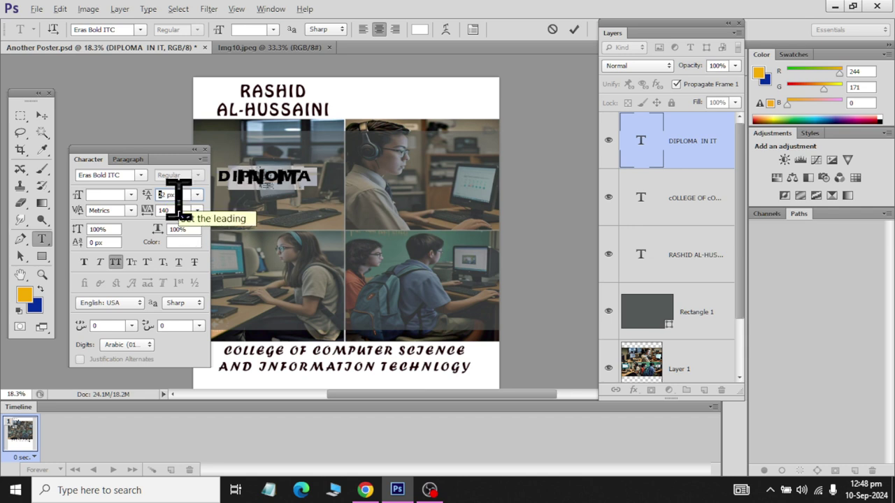
pyautogui.press('Up')
pyautogui.press('Up')
pyautogui.press('Up')
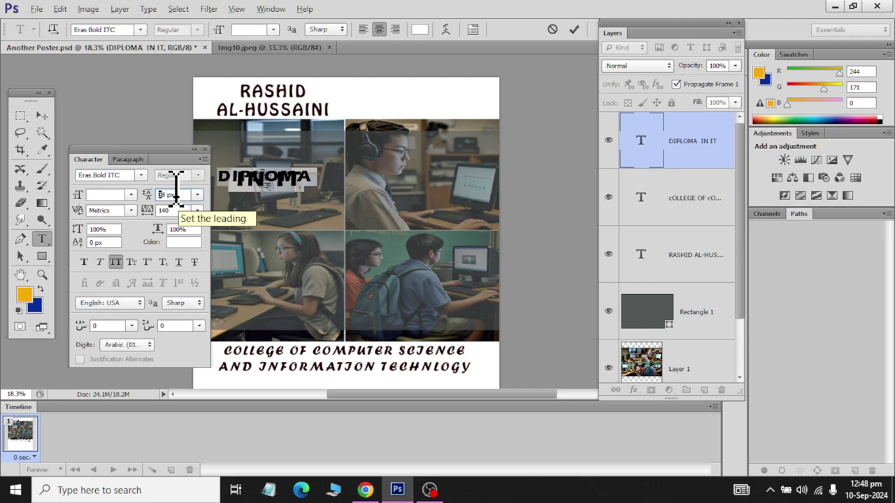
pyautogui.press('Down')
pyautogui.press('Down')
pyautogui.press('Down')
pyautogui.press('Up')
pyautogui.press('Up')
pyautogui.press('Up')
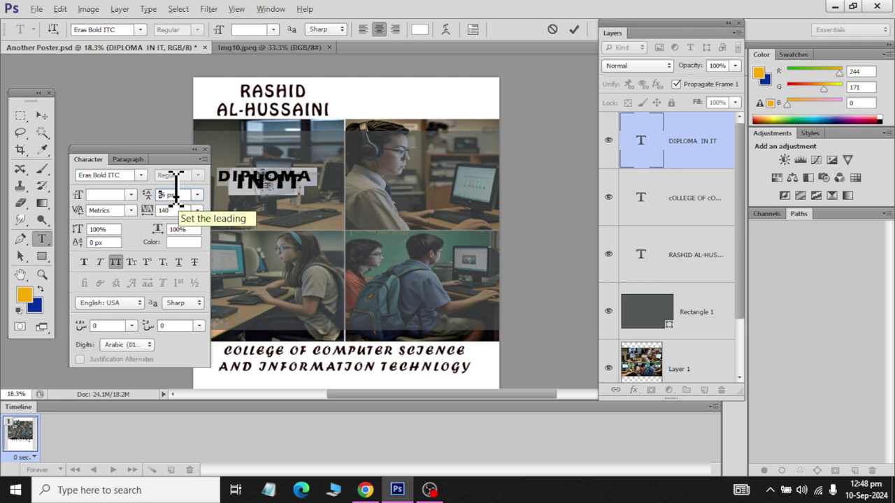
pyautogui.press('Up')
pyautogui.press('Up')
pyautogui.press('Up')
pyautogui.write('2')
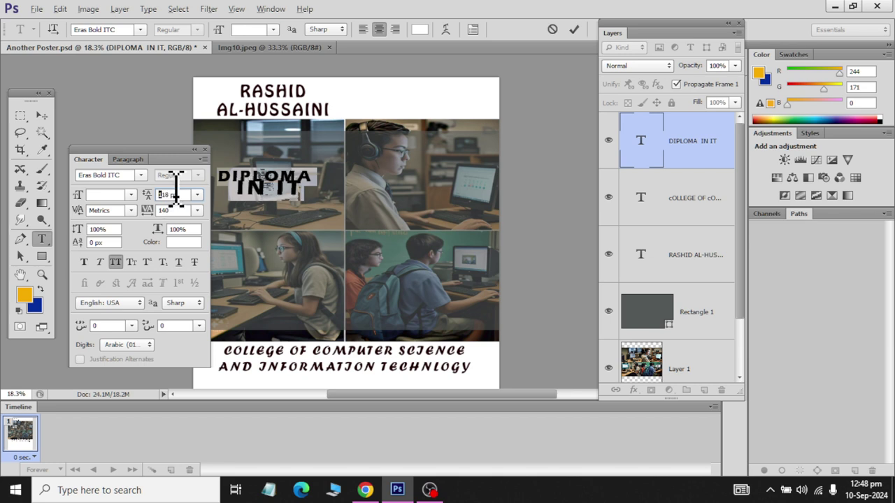
pyautogui.press('Up')
pyautogui.press('Up')
pyautogui.press('Up')
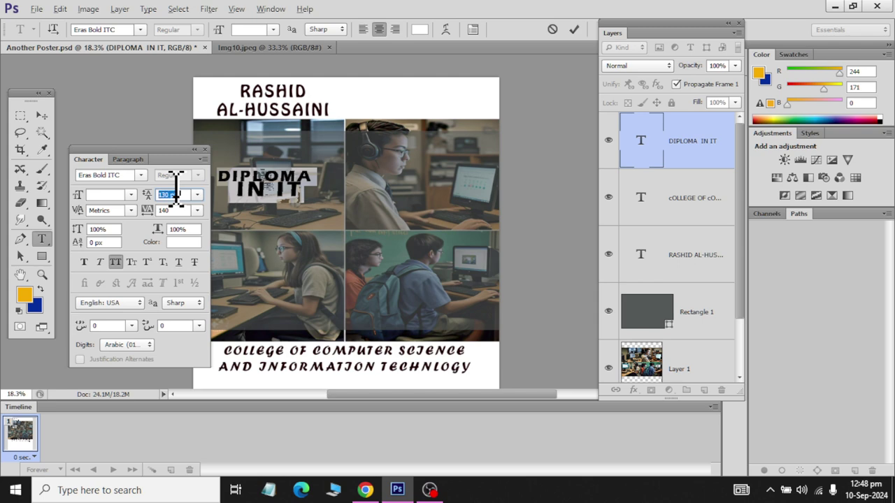
pyautogui.press('Up')
pyautogui.press('Up')
pyautogui.press('Up')
pyautogui.press('Up')
pyautogui.press('Up')
pyautogui.press('Up')
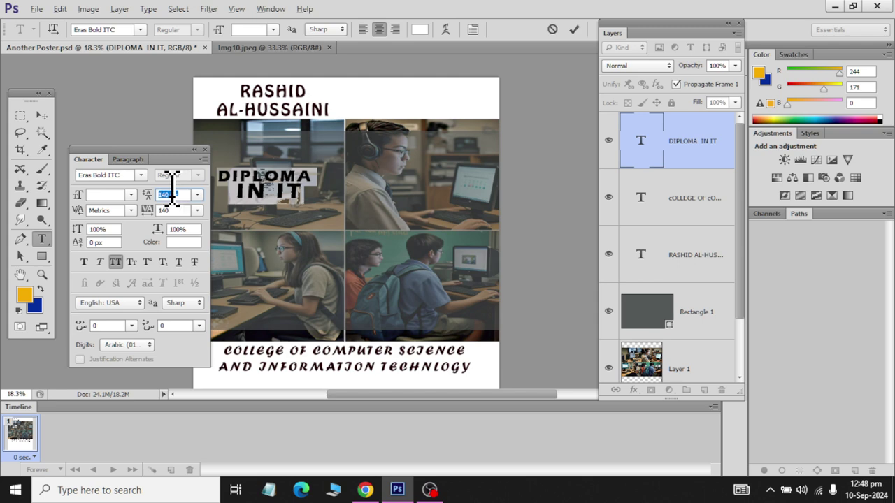
# Move the DIPLOMA IN IT title to the top of the top-left photo
pyautogui.click(42, 115)
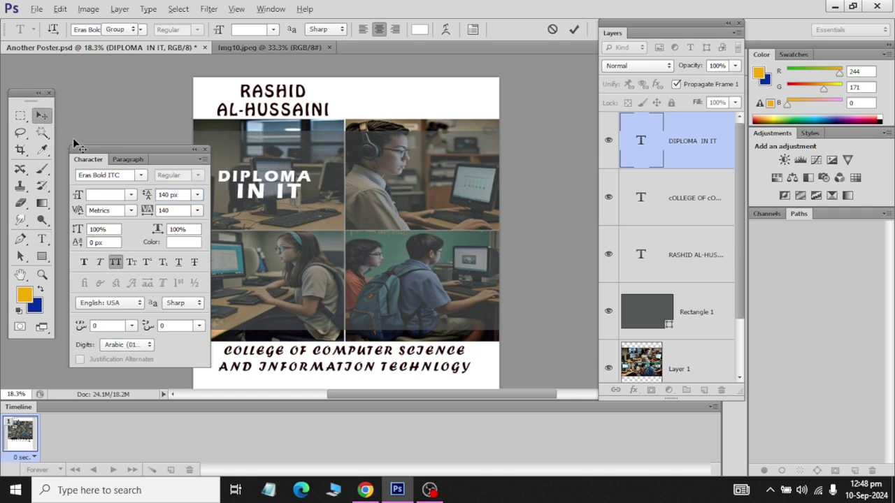
pyautogui.moveTo(294, 190); pyautogui.dragTo(316, 181)
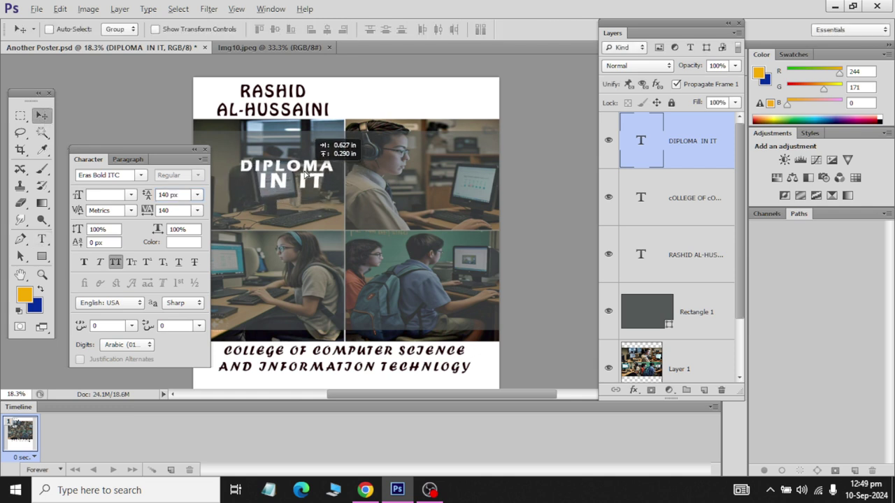
pyautogui.click(42, 238)
pyautogui.click(288, 183)
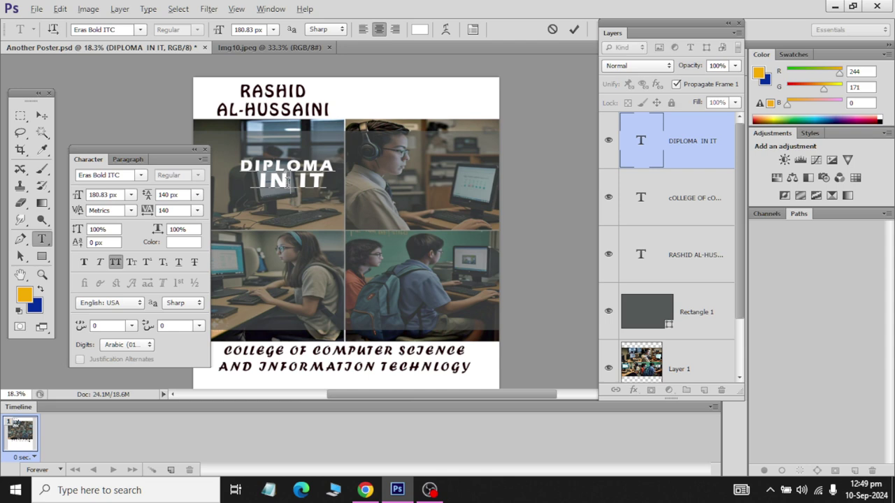
pyautogui.hotkey('ctrl', 'a')
pyautogui.click(42, 115)
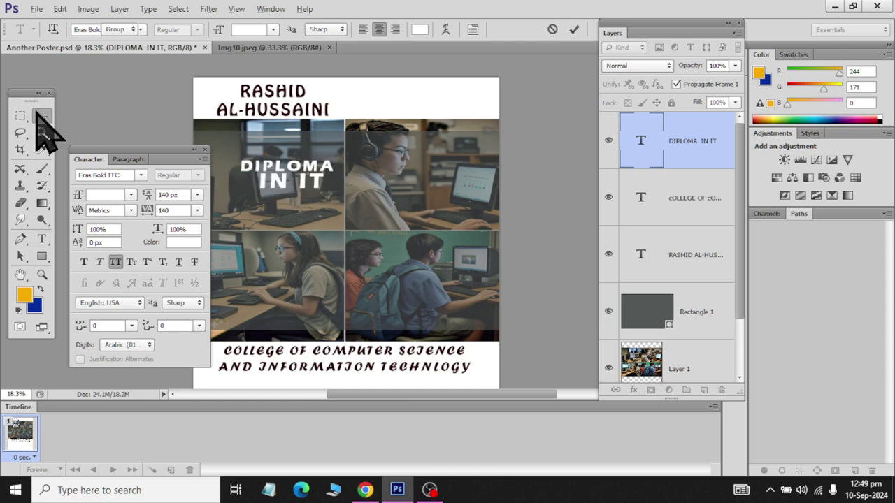
pyautogui.moveTo(297, 181)
pyautogui.mouseDown()
pyautogui.moveTo(293, 190)
pyautogui.moveTo(260, 160)
pyautogui.mouseUp()
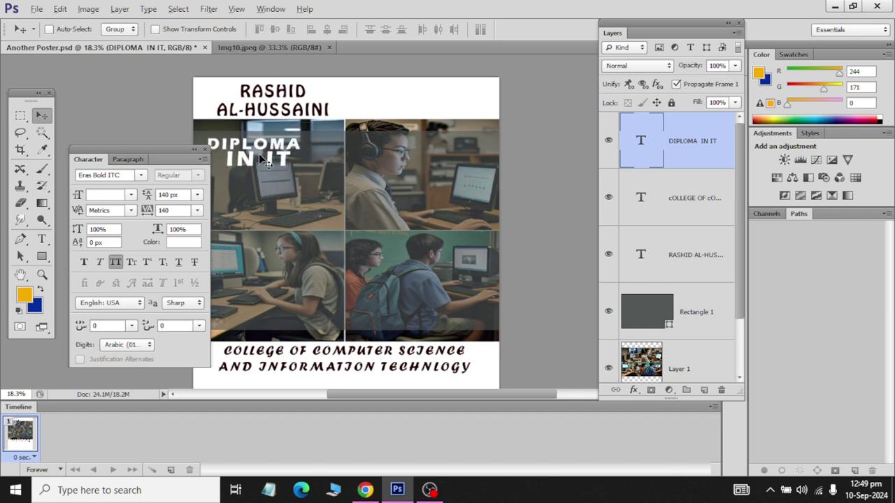
pyautogui.moveTo(137, 161); pyautogui.dragTo(139, 213)
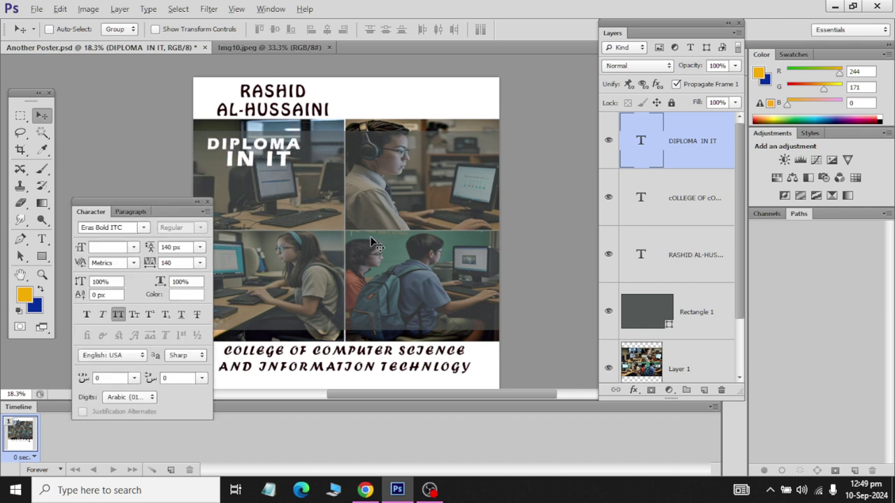
# Duplicate the title and place the copy just below the original
pyautogui.hotkey('ctrl', 'j')
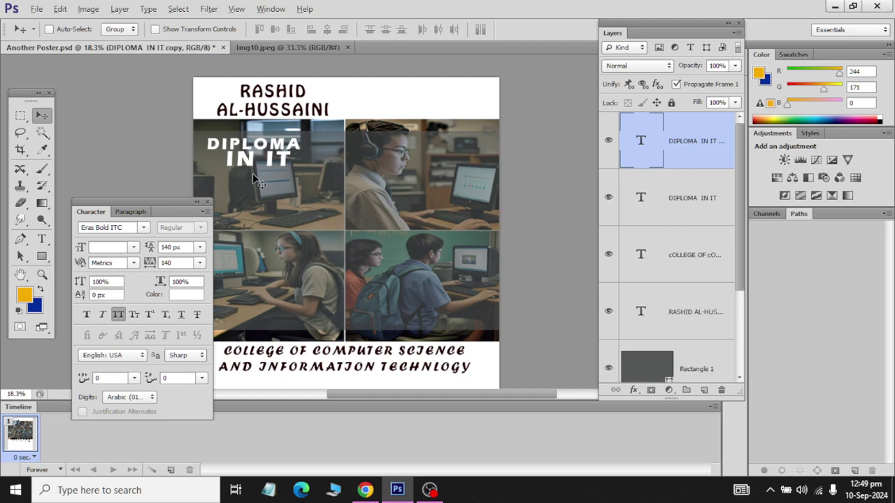
pyautogui.moveTo(253, 159); pyautogui.dragTo(322, 182)
pyautogui.moveTo(283, 207); pyautogui.dragTo(284, 212)
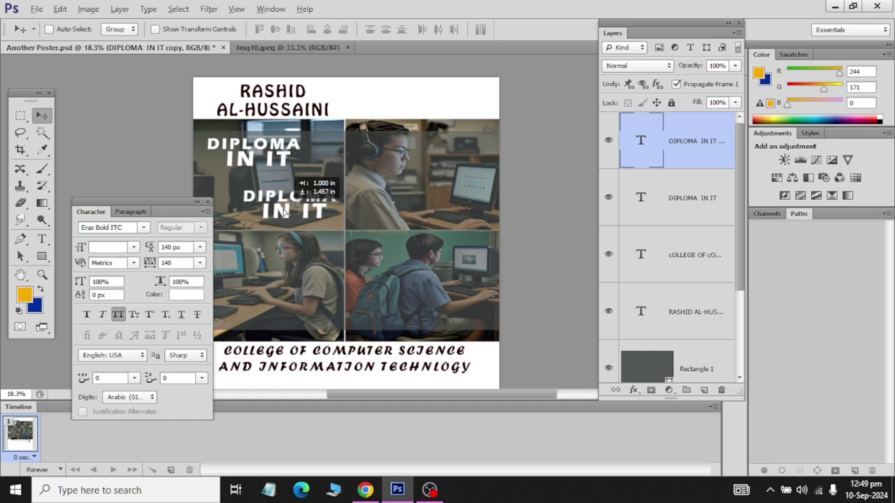
# Retype the copy's first line so it reads CERTIFICATION IN IT
pyautogui.click(40, 240)
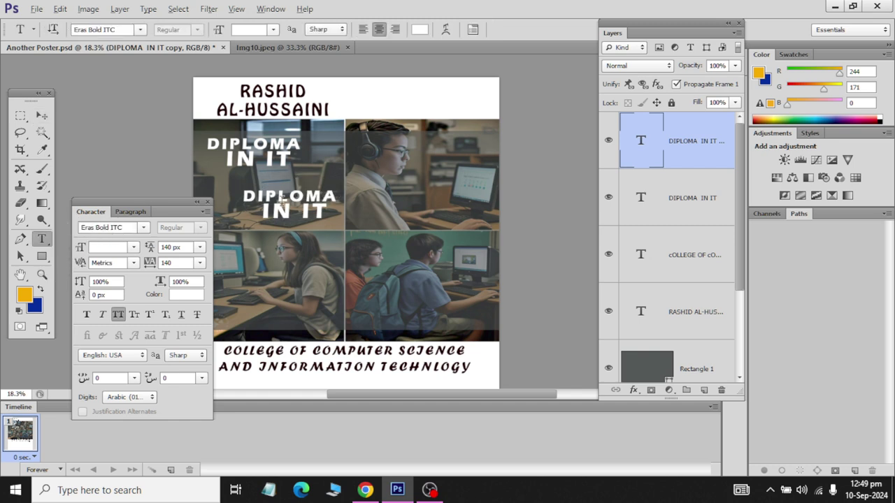
pyautogui.click(292, 209)
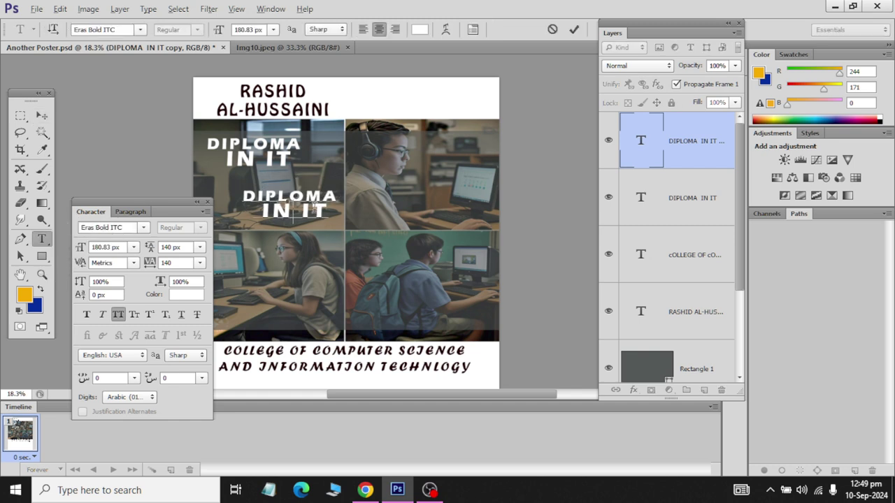
pyautogui.hotkey('ctrl', 'a')
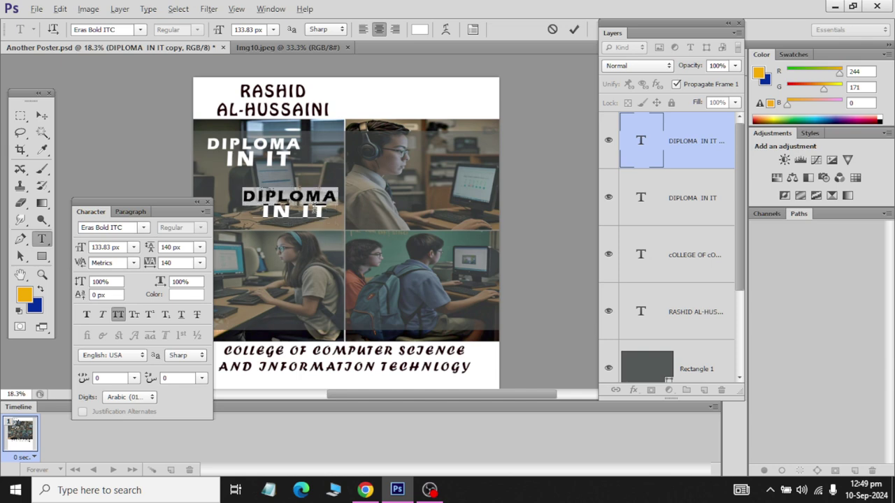
pyautogui.click(314, 207)
pyautogui.write('CERTI')
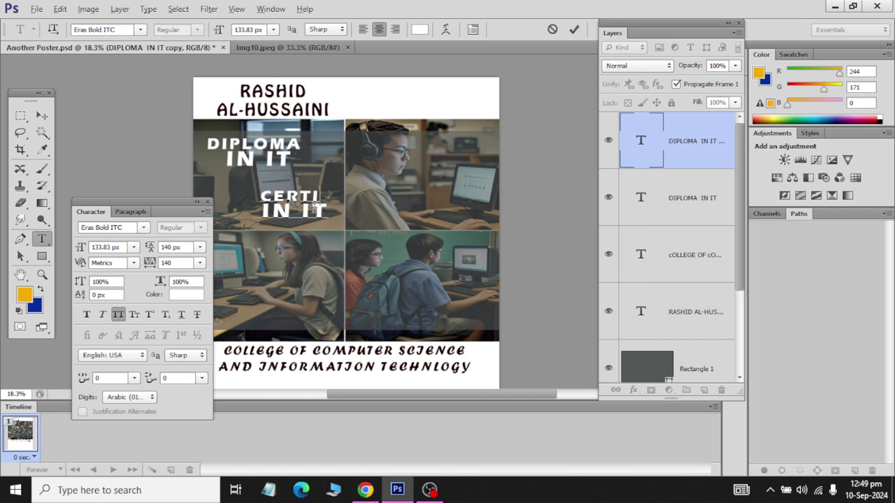
pyautogui.write('FICATE')
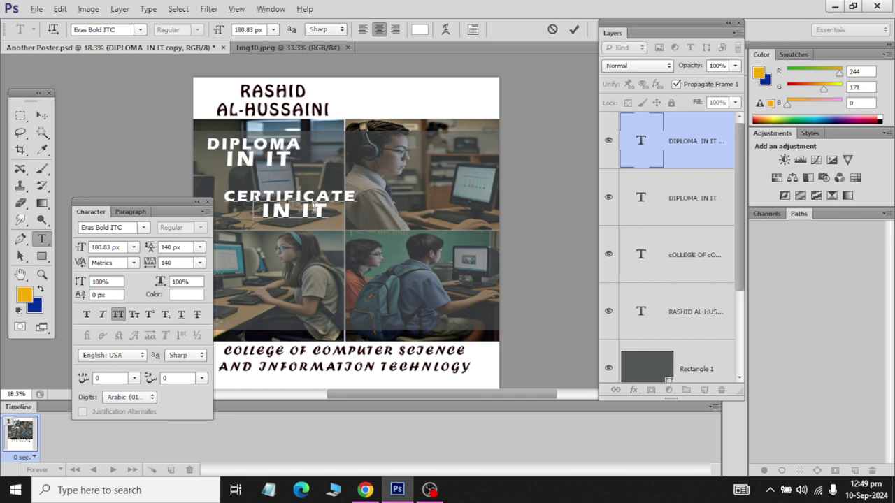
pyautogui.press('Delete')
pyautogui.hotkey('ctrl', 'z')
pyautogui.press('BackSpace')
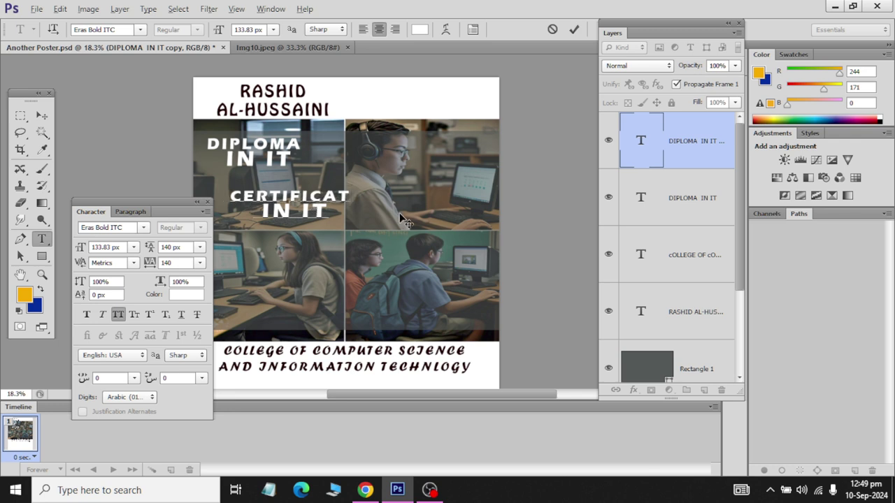
pyautogui.write('ion')
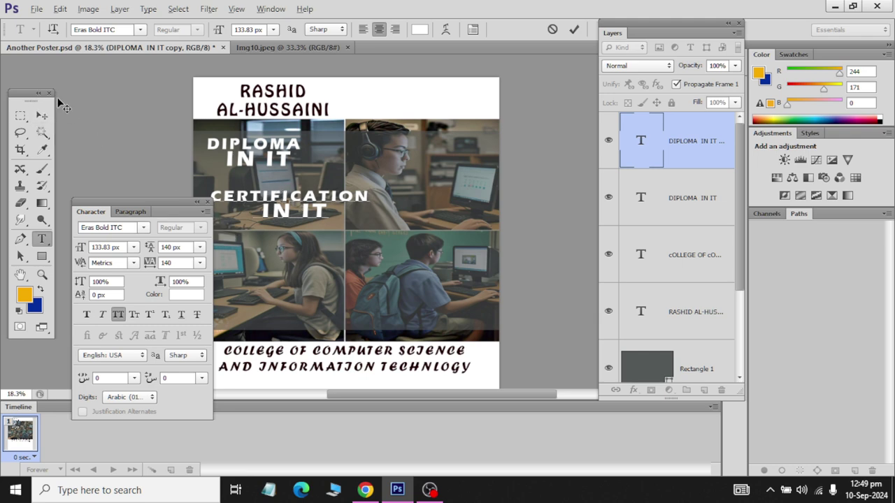
pyautogui.click(42, 115)
pyautogui.moveTo(305, 206); pyautogui.dragTo(280, 214)
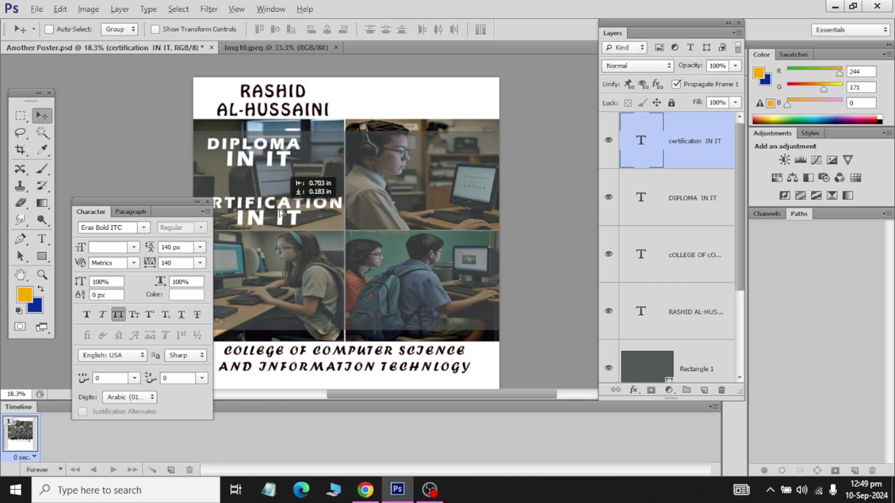
# Close the Character panel and scale CERTIFICATION IN IT to about 82% beneath DIPLOMA IN IT
pyautogui.click(42, 132)
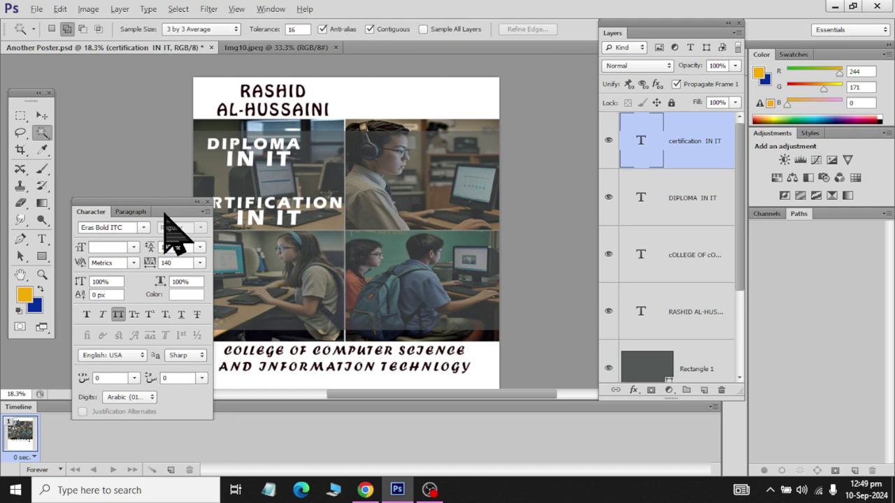
pyautogui.click(207, 203)
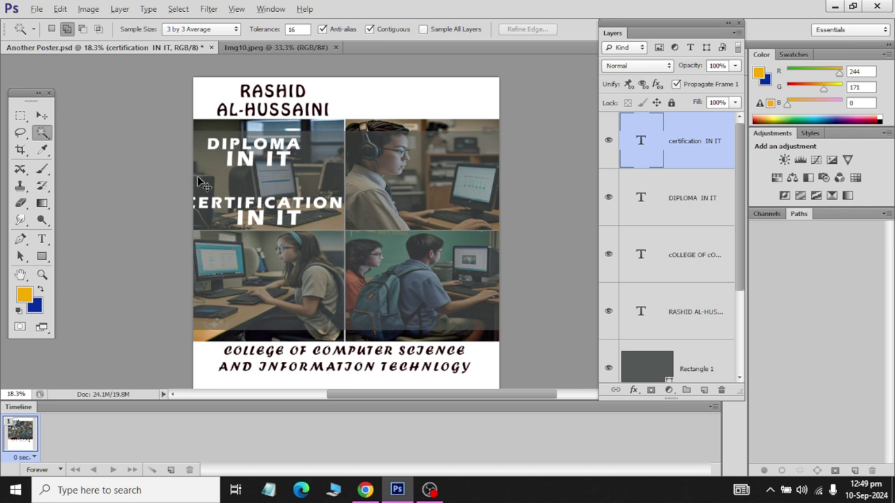
pyautogui.hotkey('ctrl', 't')
pyautogui.moveTo(210, 205); pyautogui.dragTo(261, 223)
pyautogui.moveTo(404, 253); pyautogui.dragTo(377, 244)
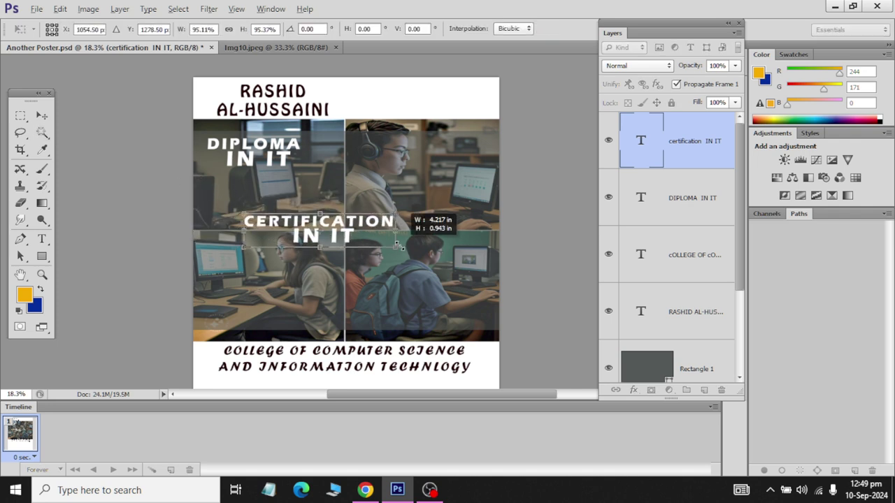
pyautogui.moveTo(276, 222)
pyautogui.mouseDown()
pyautogui.moveTo(318, 240)
pyautogui.moveTo(302, 208)
pyautogui.mouseUp()
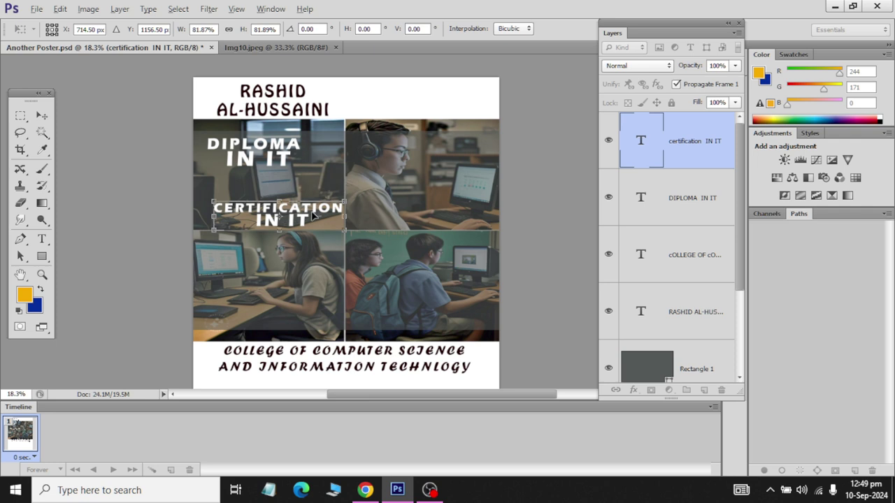
pyautogui.press('Up')
pyautogui.press('Up')
pyautogui.press('Up')
pyautogui.press('Up')
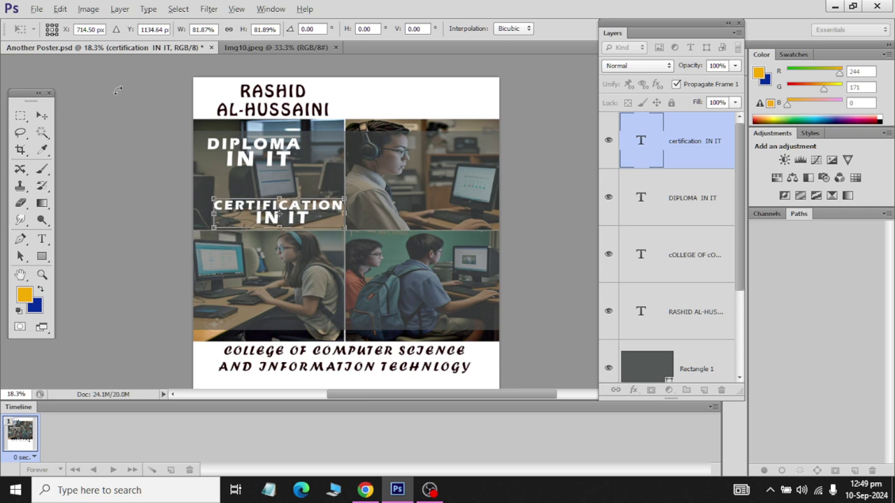
pyautogui.click(42, 116)
pyautogui.click(377, 192)
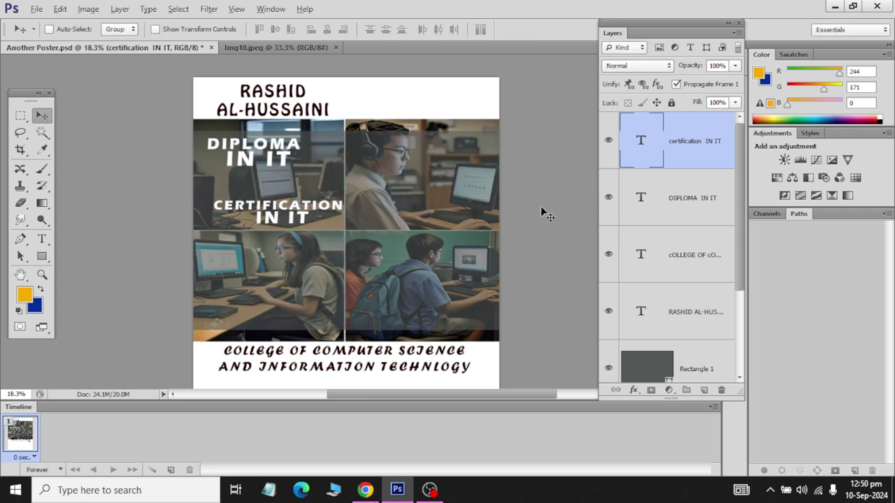
# Duplicate CERTIFICATION IN IT onto the top-right photo and retype it as OFFICE AUTOMATION
pyautogui.hotkey('ctrl', 'j')
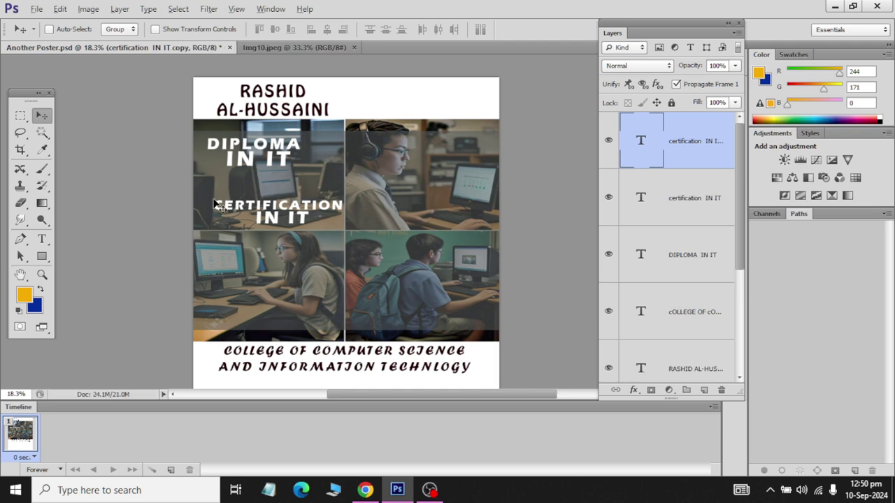
pyautogui.moveTo(270, 215); pyautogui.dragTo(419, 187)
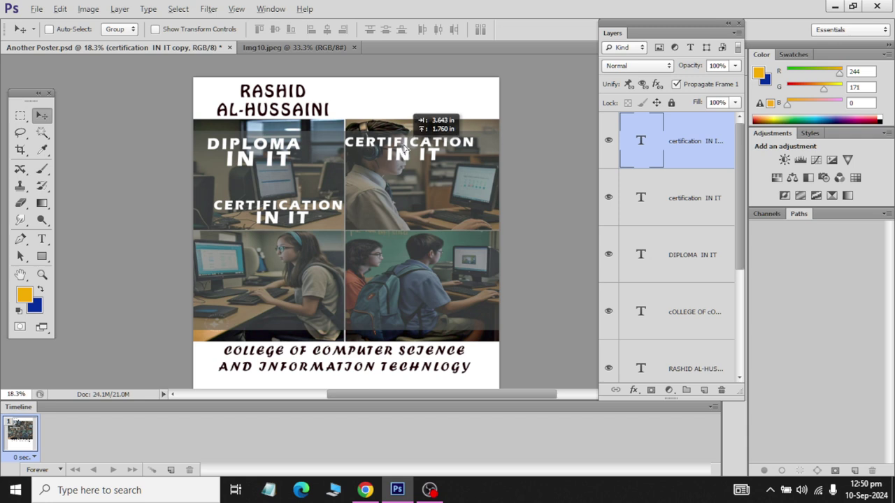
pyautogui.moveTo(419, 188); pyautogui.dragTo(427, 208)
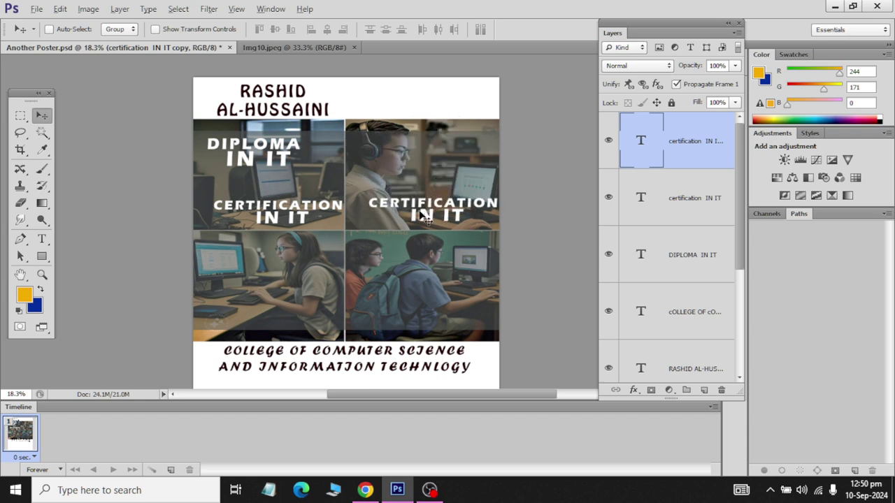
pyautogui.doubleClick(431, 204)
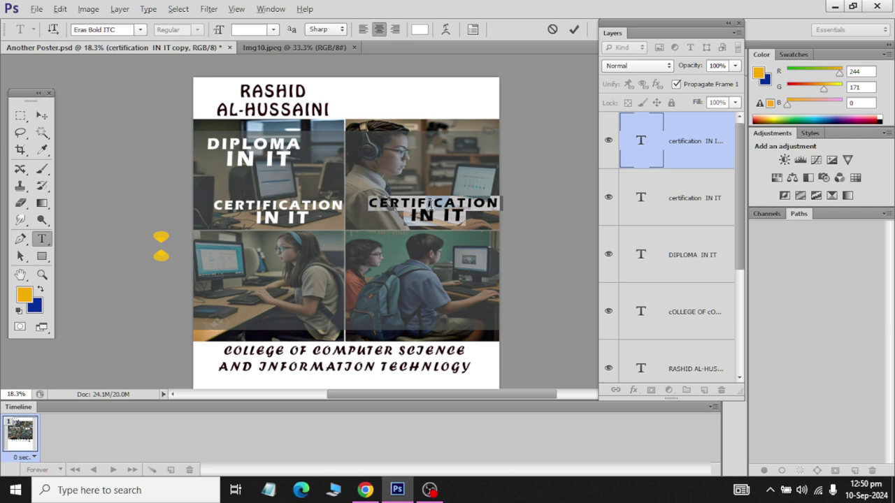
pyautogui.write('OFFICE')
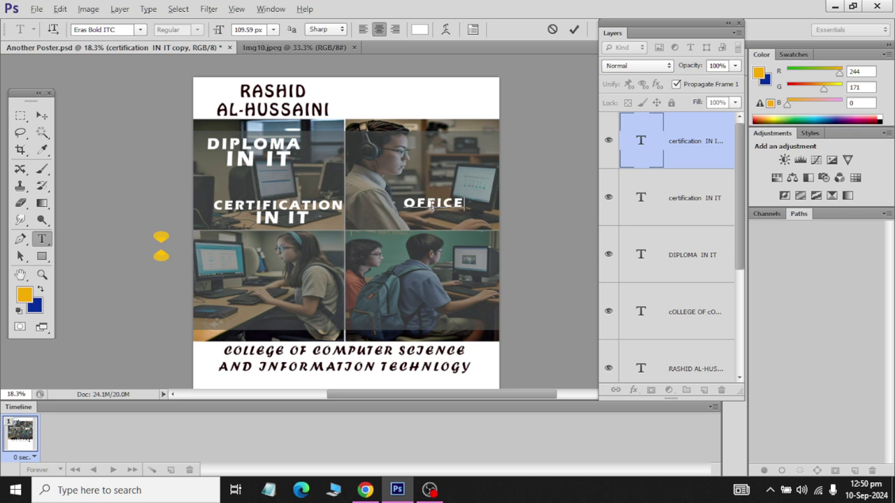
pyautogui.write(' AUTOMAT')
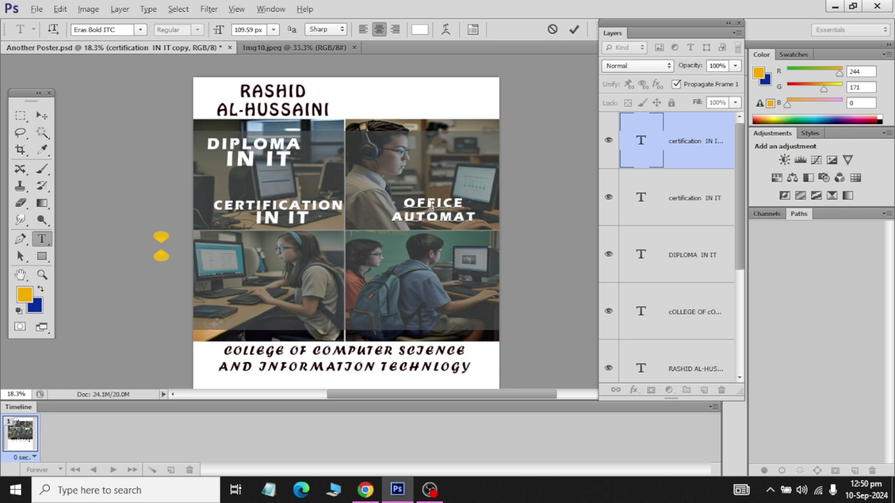
pyautogui.write('ION')
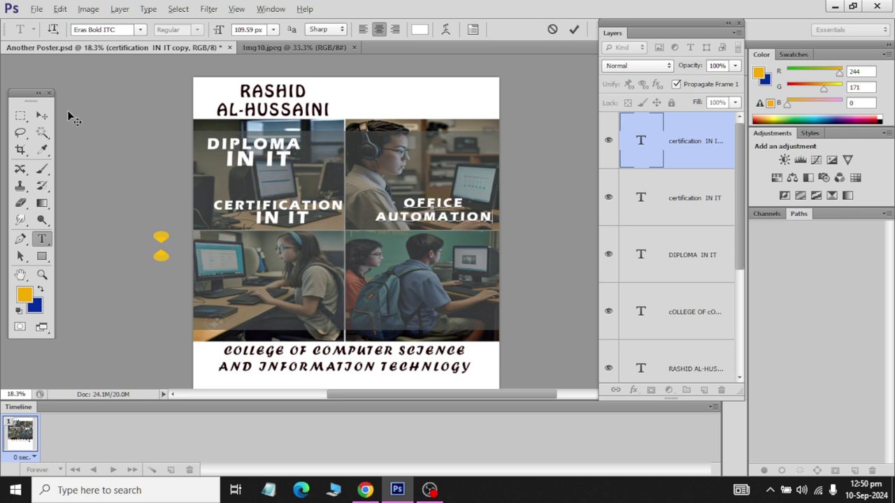
pyautogui.click(42, 115)
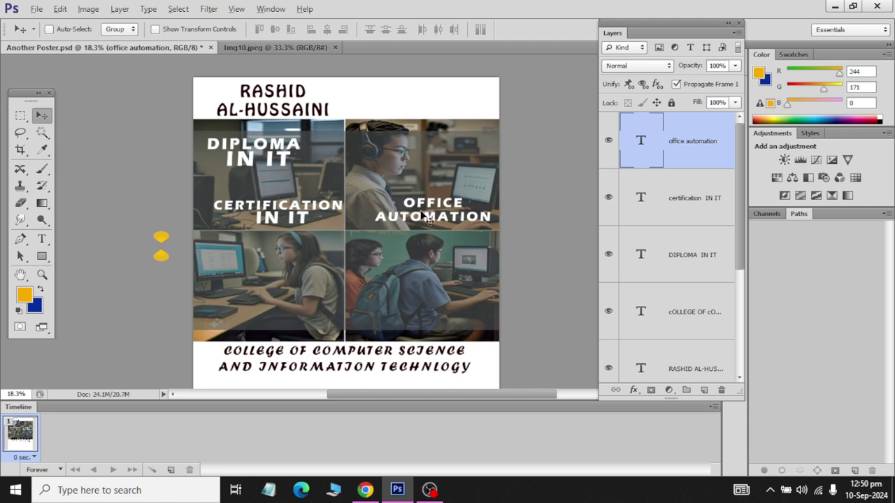
# Copy OFFICE AUTOMATION and retype the lower copy as GRAPHICS DESIGNING
pyautogui.moveTo(429, 219)
pyautogui.mouseDown()
pyautogui.moveTo(426, 162)
pyautogui.moveTo(432, 176)
pyautogui.moveTo(435, 144)
pyautogui.moveTo(422, 215)
pyautogui.mouseUp()
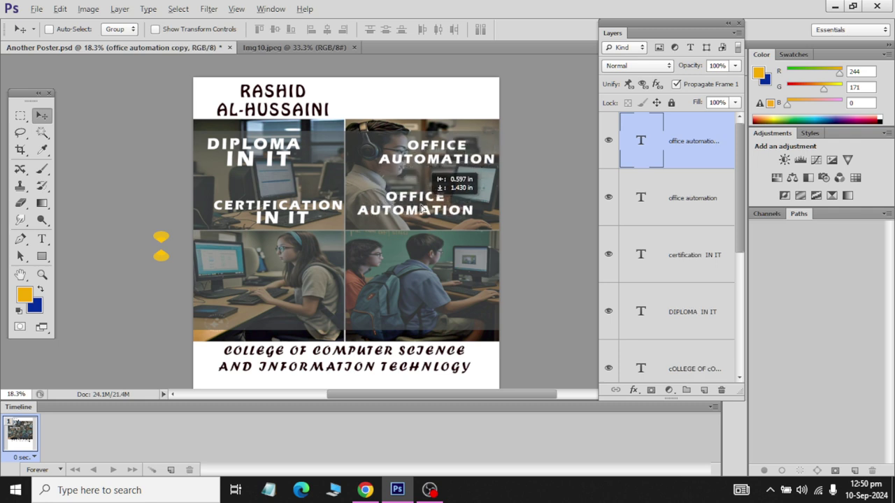
pyautogui.click(41, 239)
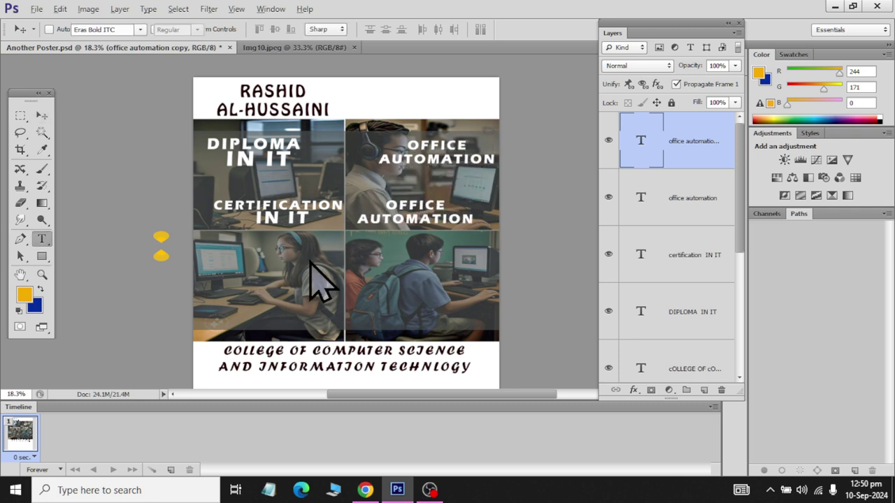
pyautogui.click(414, 214)
pyautogui.hotkey('ctrl', 'a')
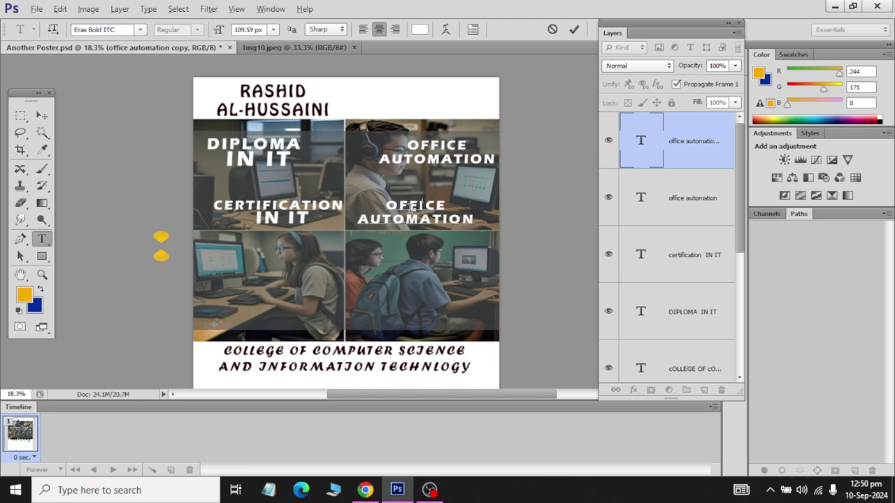
pyautogui.write('GRAPHICS DE')
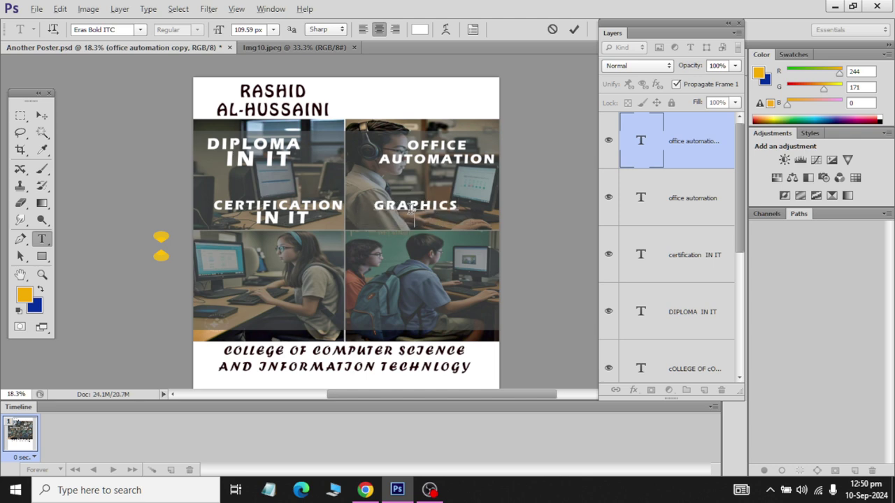
pyautogui.write('SIGN')
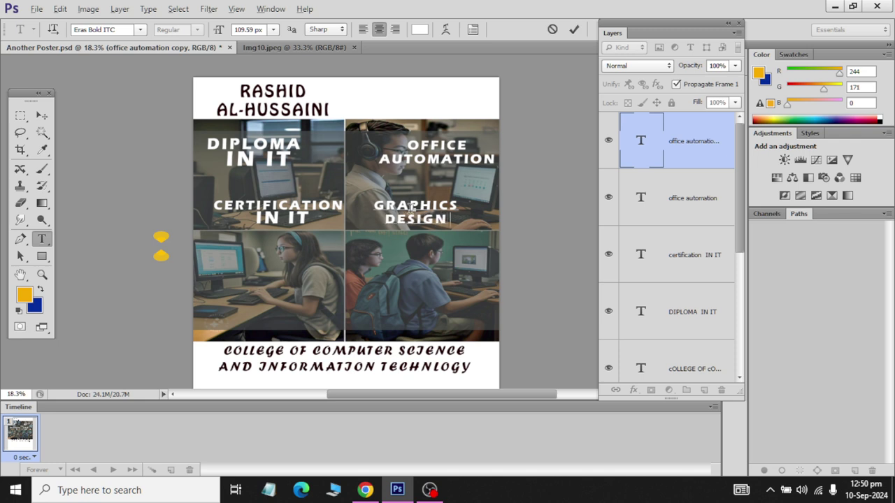
pyautogui.write('ING')
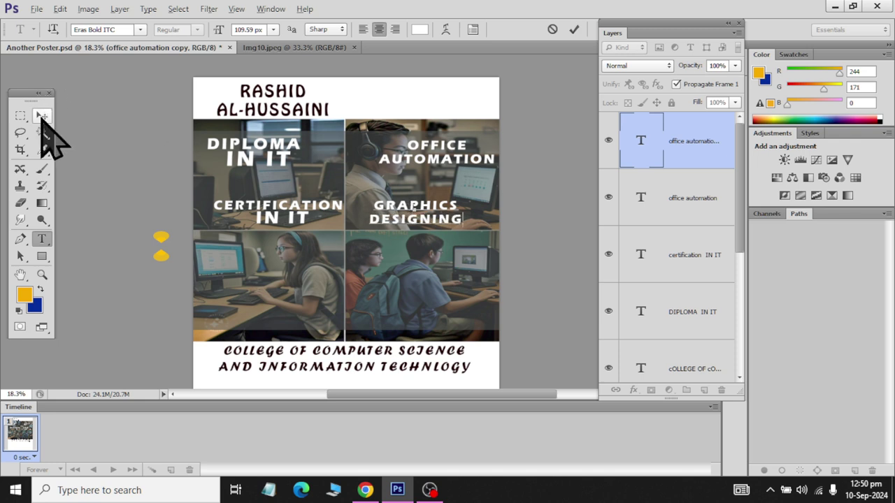
pyautogui.click(42, 116)
# Nudge GRAPHICS DESIGNING left and drop a copy onto the bottom-left photo
pyautogui.press('Left')
pyautogui.press('Left')
pyautogui.press('Left')
pyautogui.press('Left')
pyautogui.press('Left')
pyautogui.press('Left')
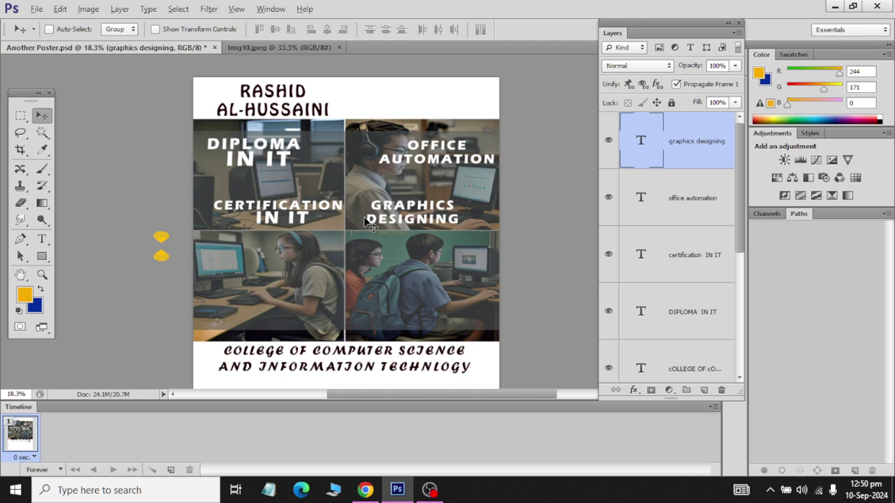
pyautogui.press('Left')
pyautogui.press('Left')
pyautogui.press('Left')
pyautogui.press('Left')
pyautogui.press('Left')
pyautogui.press('Left')
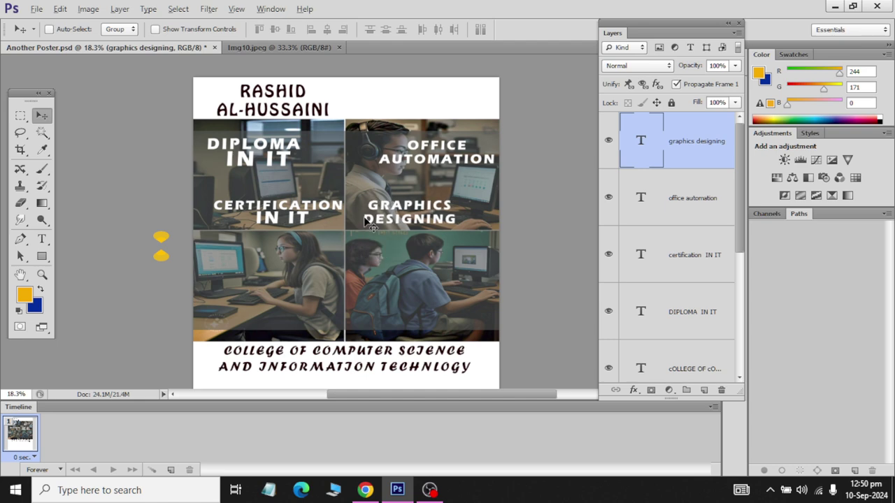
pyautogui.press('Left')
pyautogui.press('Left')
pyautogui.press('Left')
pyautogui.press('Left')
pyautogui.press('Left')
pyautogui.press('Left')
pyautogui.press('Left')
pyautogui.press('Left')
pyautogui.press('Left')
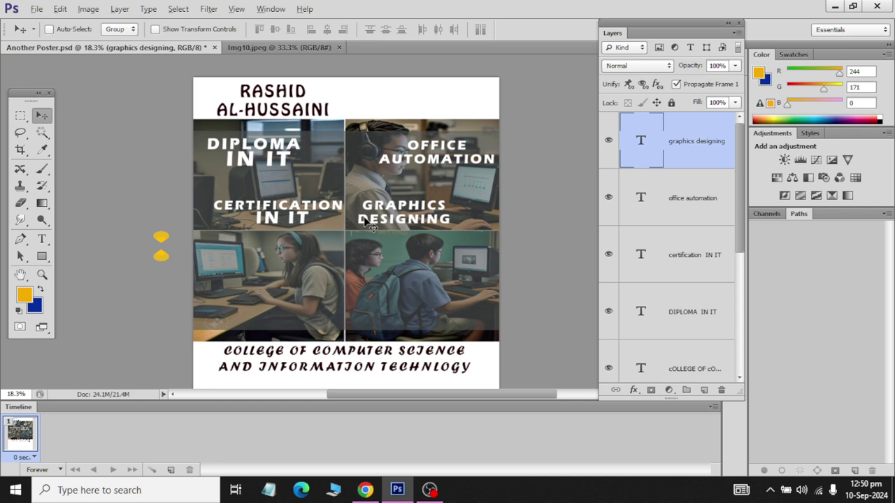
pyautogui.moveTo(365, 222)
pyautogui.mouseDown()
pyautogui.moveTo(265, 271)
pyautogui.moveTo(245, 321)
pyautogui.moveTo(229, 323)
pyautogui.mouseUp()
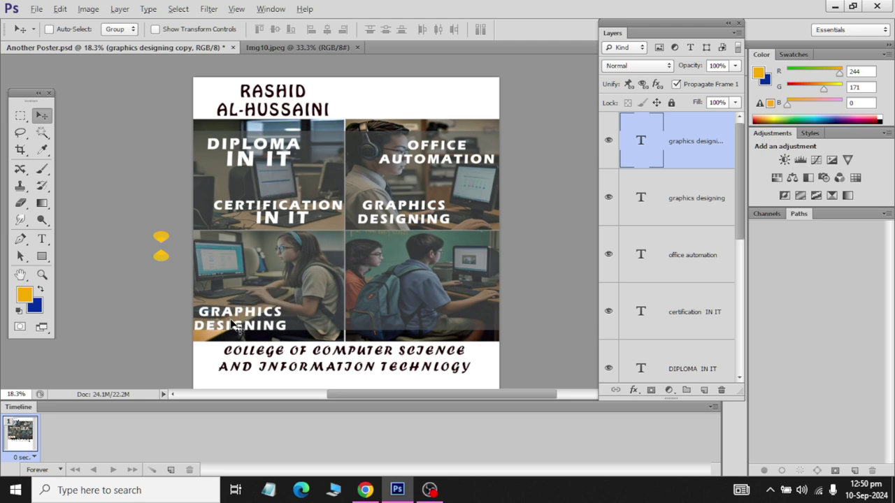
pyautogui.click(41, 239)
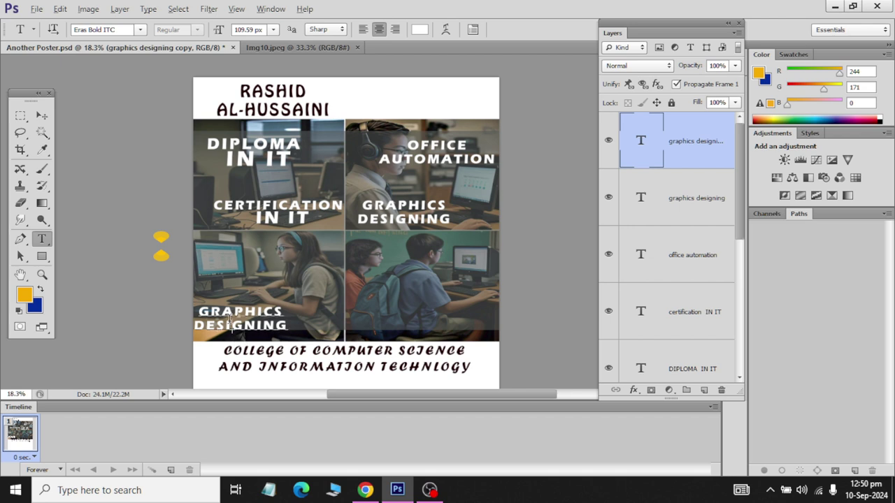
# Retype the bottom-left copy as DIGITAL MARKETING and nudge it into place
pyautogui.click(238, 312)
pyautogui.hotkey('ctrl', 'a')
pyautogui.write('DIGITAL ')
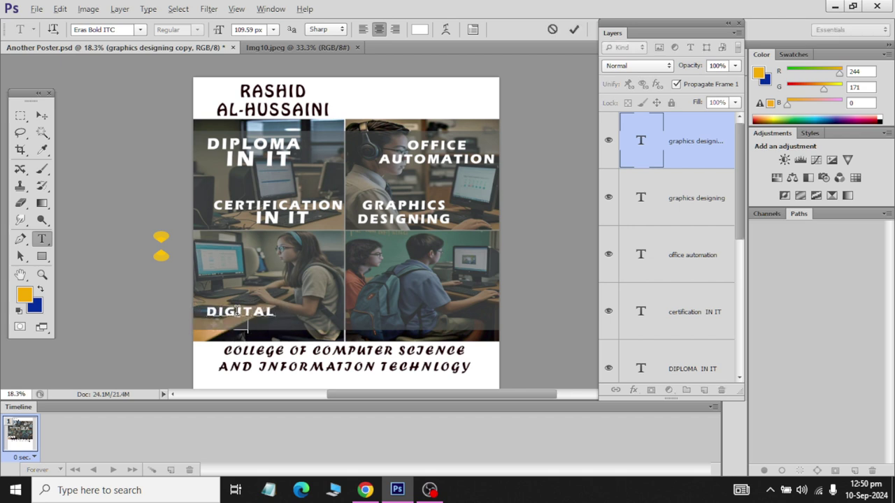
pyautogui.write('MARKETING')
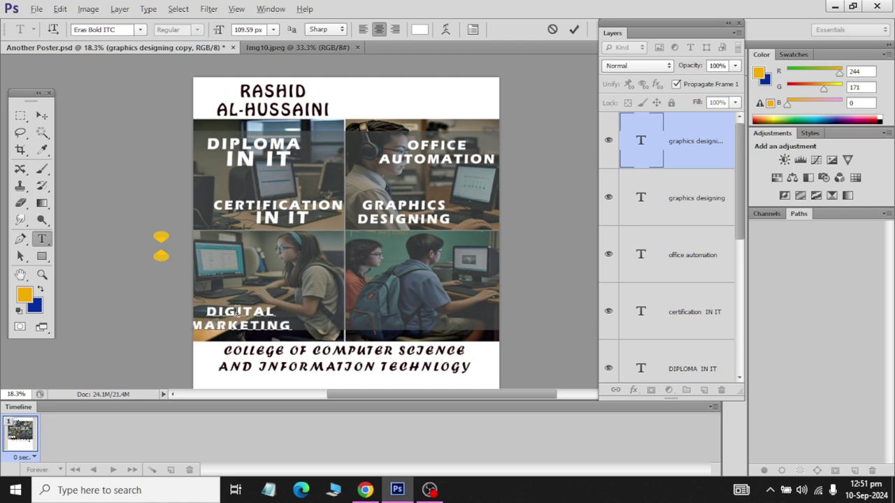
pyautogui.click(42, 116)
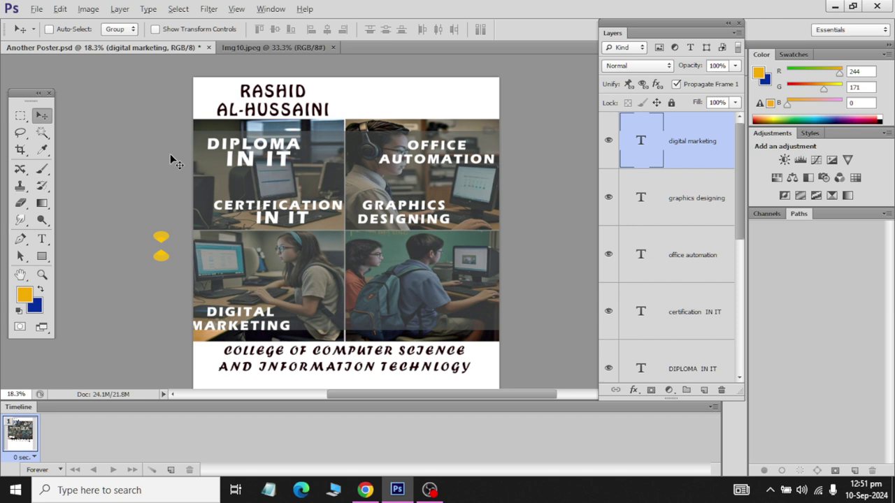
pyautogui.press('Right')
pyautogui.press('Right')
pyautogui.press('Right')
pyautogui.press('Right')
pyautogui.press('Right')
pyautogui.press('Right')
pyautogui.press('Right')
pyautogui.press('Right')
pyautogui.press('Right')
pyautogui.press('Right')
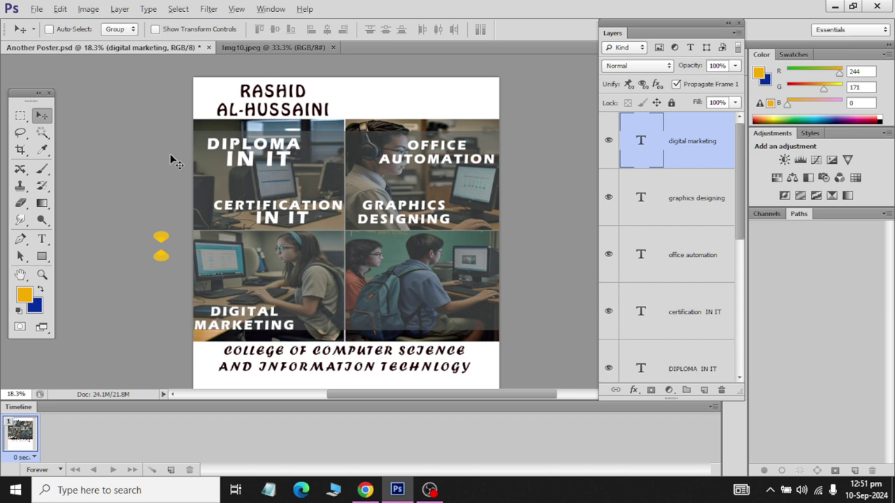
pyautogui.press('Up')
pyautogui.press('Up')
pyautogui.press('Up')
pyautogui.press('Right')
pyautogui.press('Right')
pyautogui.press('Right')
pyautogui.press('Right')
pyautogui.press('Right')
pyautogui.press('Right')
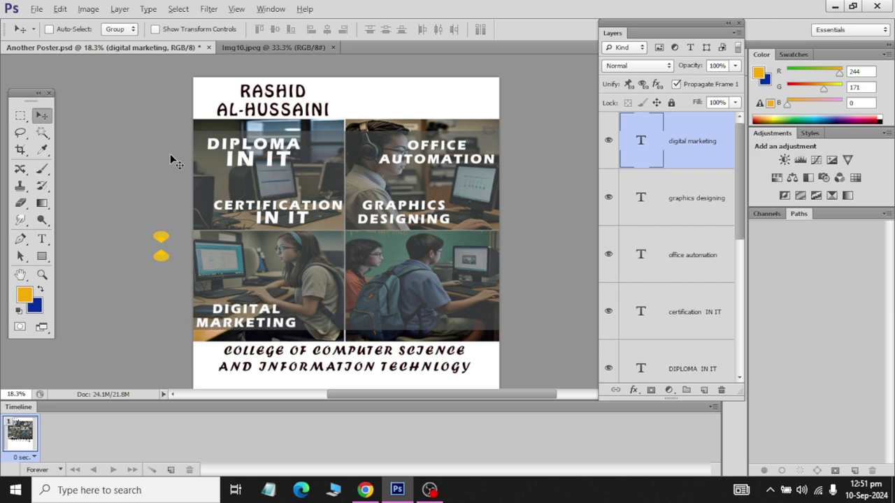
# Add VIDEO GRAPHY above DIGITAL MARKETING, enlarged to about 119%
pyautogui.hotkey('ctrl', 'j')
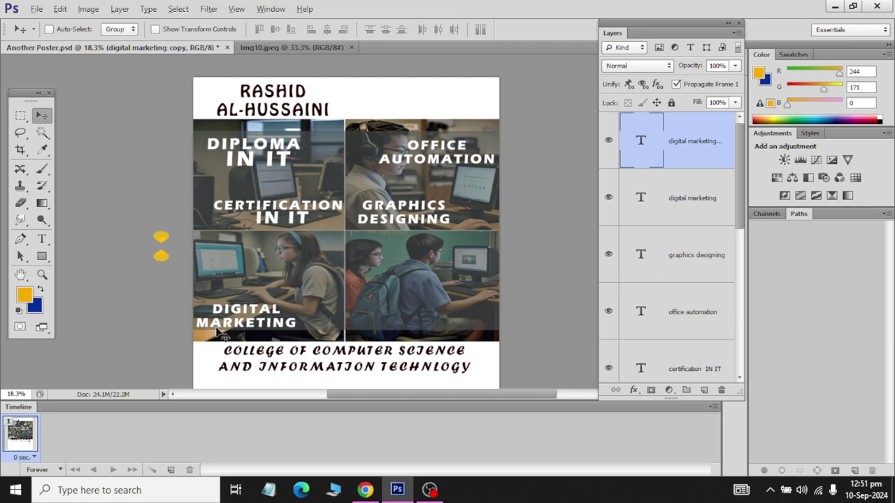
pyautogui.moveTo(248, 307); pyautogui.dragTo(285, 245)
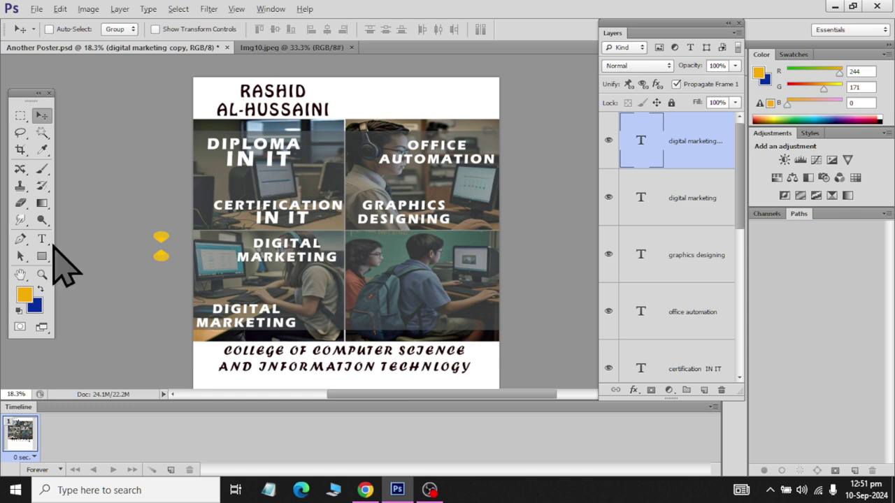
pyautogui.click(42, 238)
pyautogui.click(316, 257)
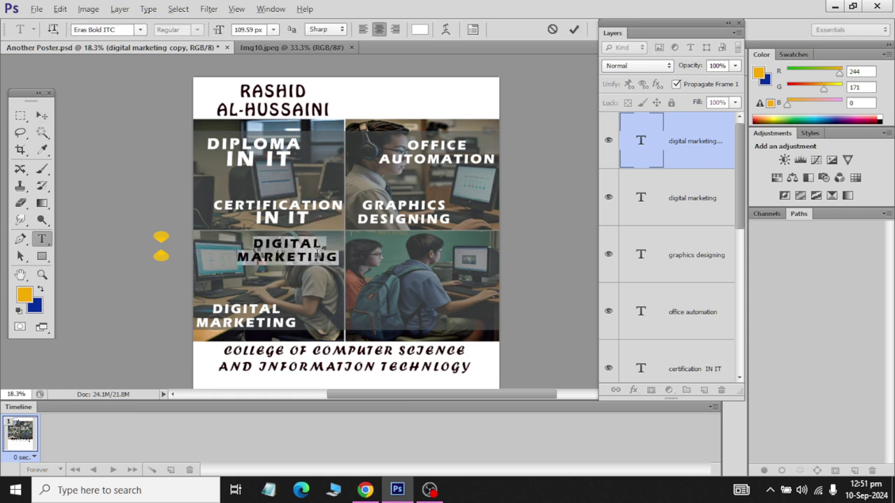
pyautogui.write('VIDEO')
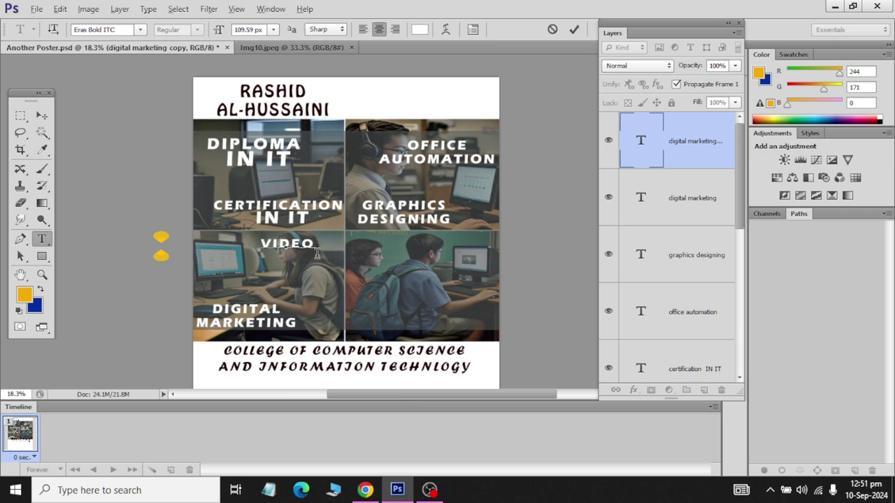
pyautogui.write(' GRAPHY')
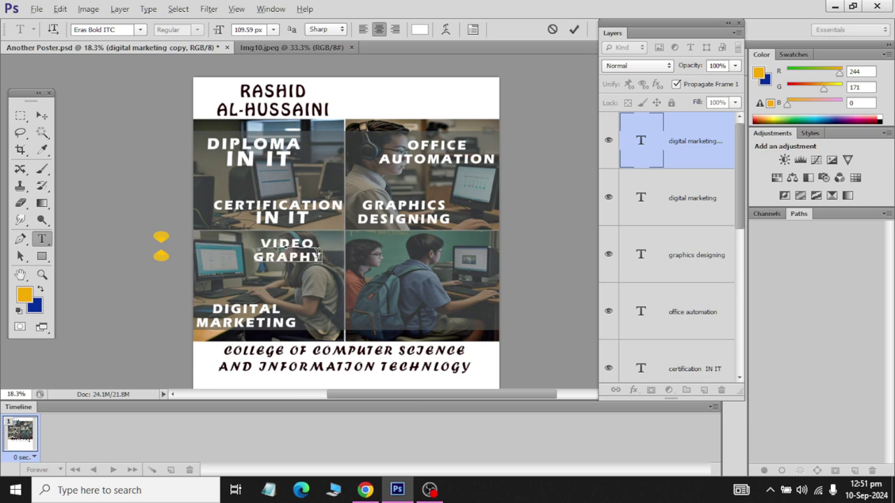
pyautogui.click(42, 115)
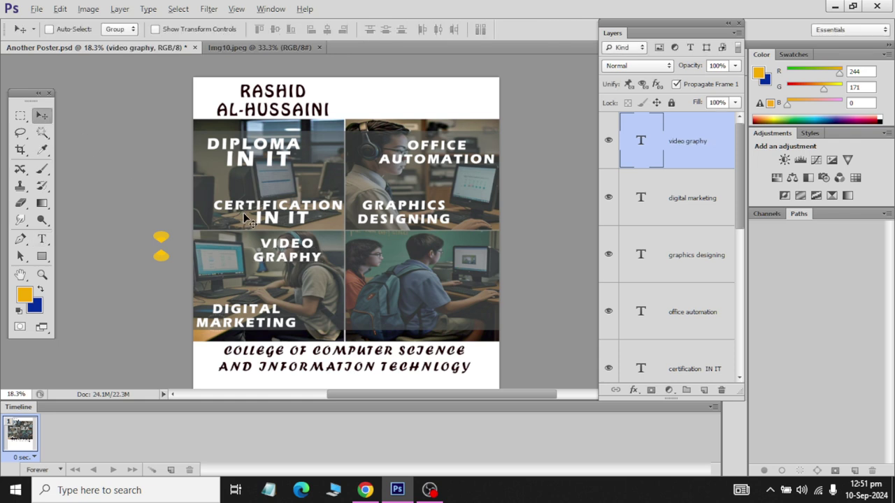
pyautogui.hotkey('ctrl', 't')
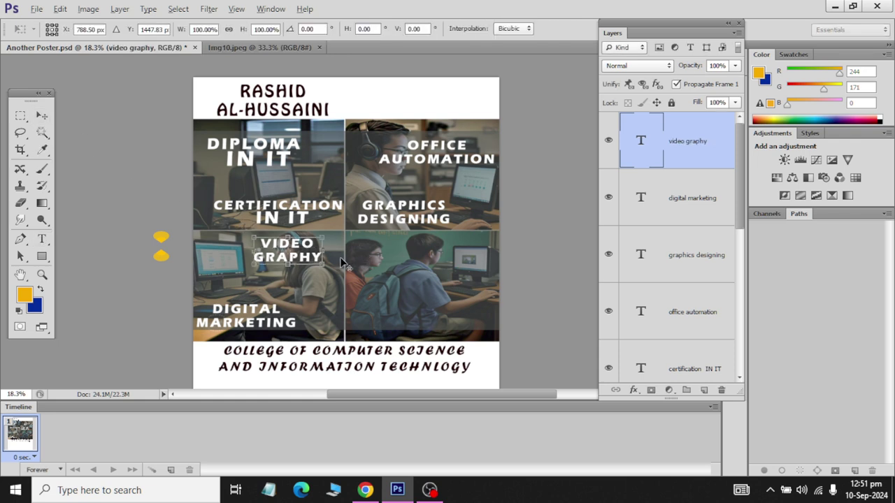
pyautogui.moveTo(322, 261); pyautogui.dragTo(329, 267)
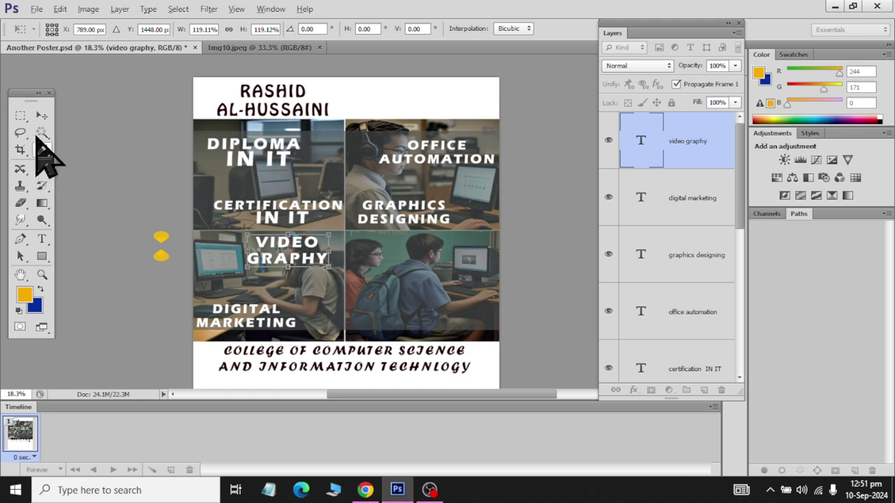
pyautogui.click(41, 116)
pyautogui.click(382, 194)
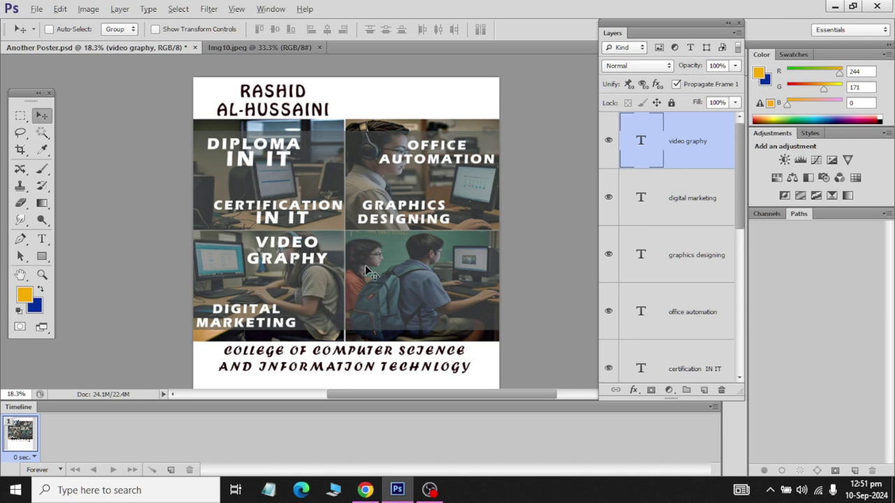
# Copy the VIDEO GRAPHY title onto the lower-right photo and retype it as PROGRAMMING
pyautogui.hotkey('ctrl', 'j')
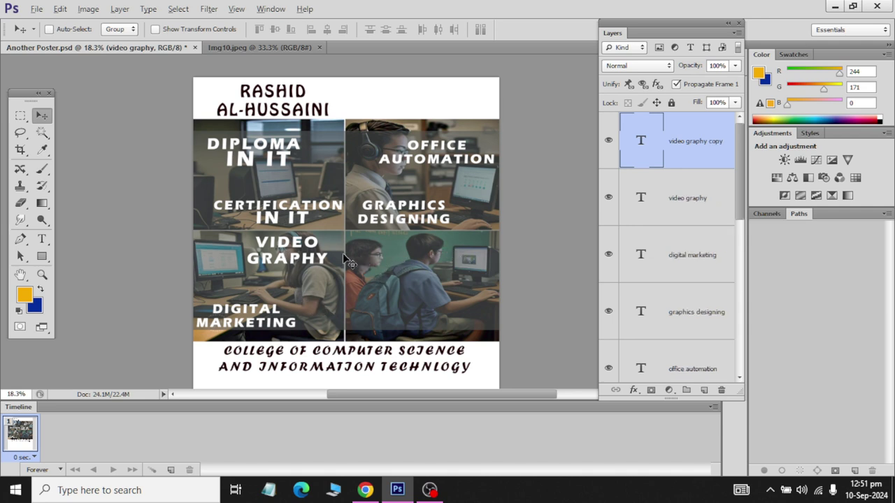
pyautogui.moveTo(276, 256)
pyautogui.mouseDown()
pyautogui.moveTo(446, 253)
pyautogui.moveTo(438, 256)
pyautogui.mouseUp()
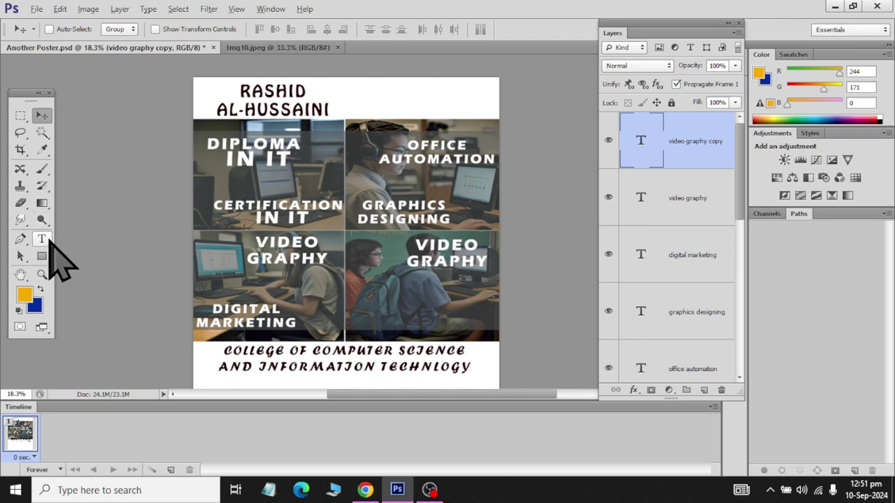
pyautogui.click(42, 239)
pyautogui.click(448, 259)
pyautogui.hotkey('ctrl', 'a')
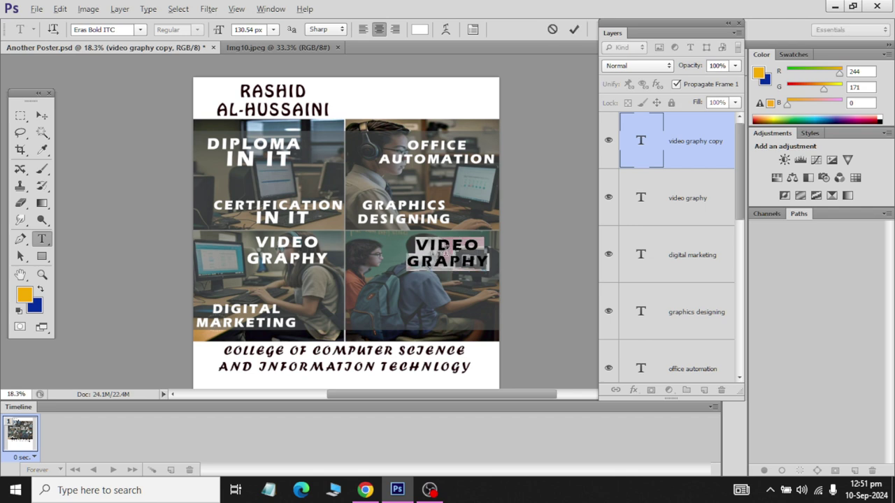
pyautogui.write('M')
pyautogui.write('PROG')
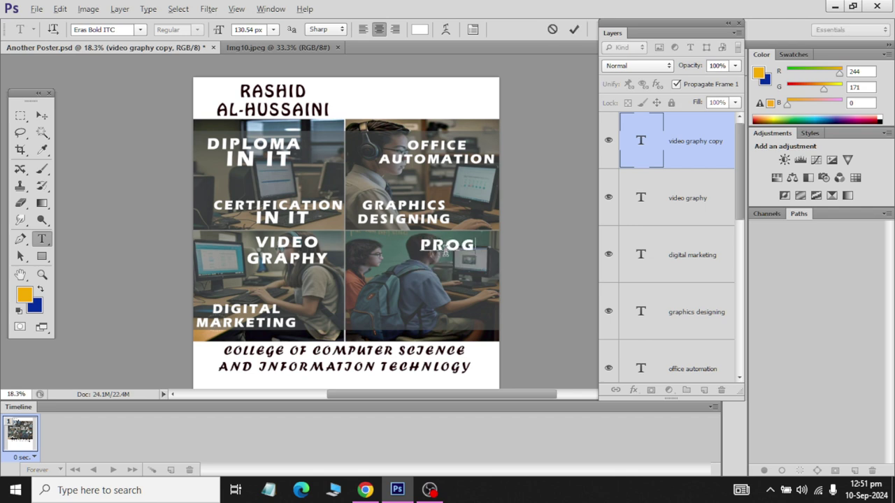
pyautogui.write('RAMMING')
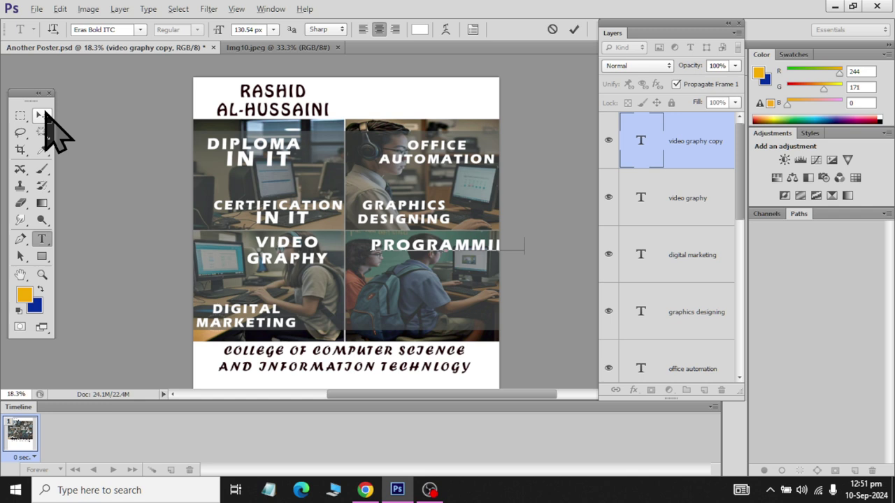
pyautogui.click(43, 116)
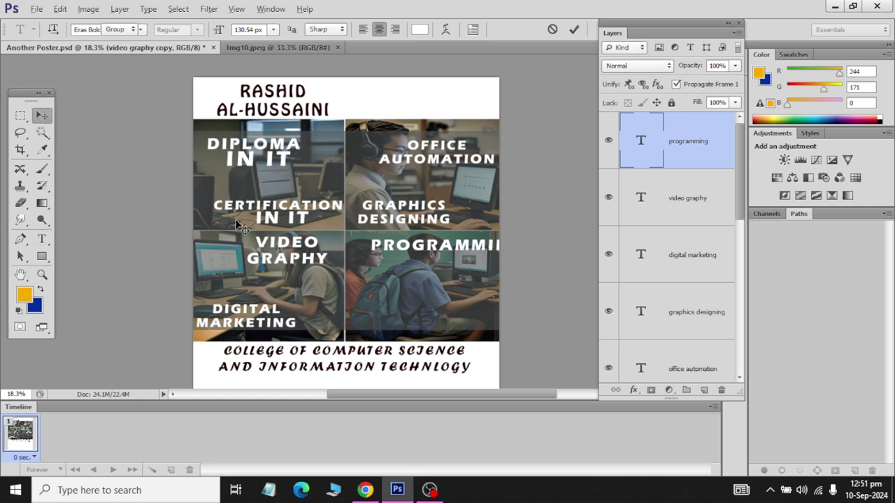
# Shift PROGRAMMING left, scale it to about 83%, and place a duplicate below it
pyautogui.hotkey('shift', 'Left')
pyautogui.hotkey('shift', 'Left')
pyautogui.hotkey('shift', 'Left')
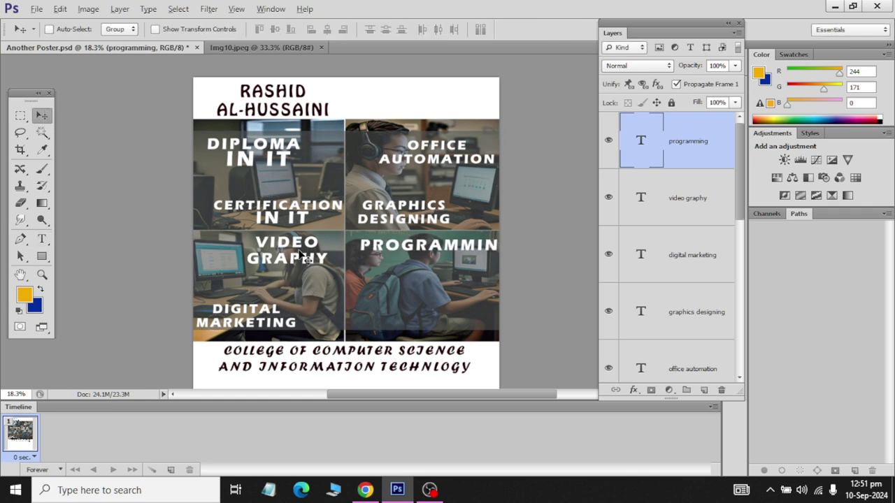
pyautogui.hotkey('shift', 'Left')
pyautogui.hotkey('shift', 'Left')
pyautogui.hotkey('shift', 'Left')
pyautogui.hotkey('shift', 'Left')
pyautogui.hotkey('shift', 'Left')
pyautogui.hotkey('ctrl', 't')
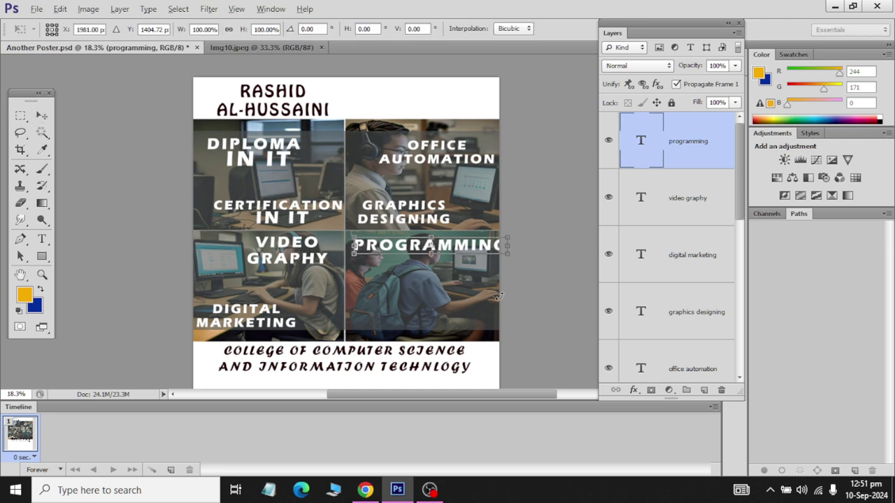
pyautogui.moveTo(508, 261); pyautogui.dragTo(497, 253)
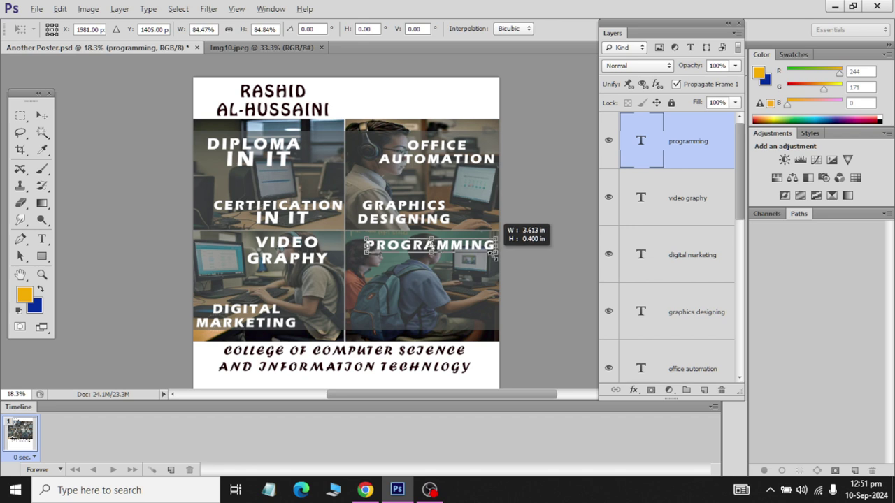
pyautogui.click(42, 117)
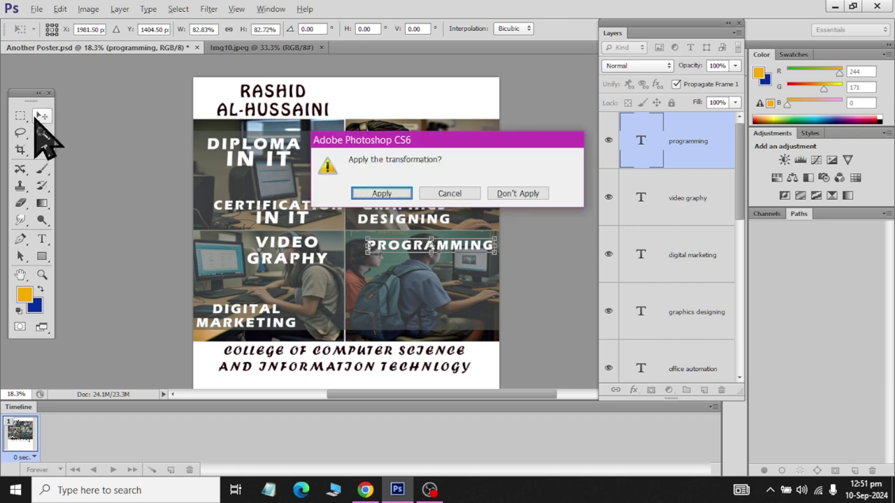
pyautogui.click(380, 192)
pyautogui.hotkey('ctrl', 'j')
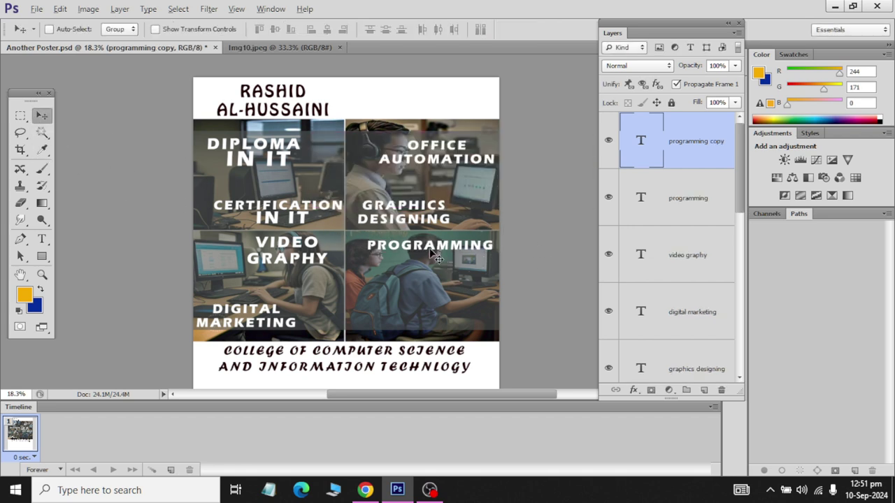
pyautogui.moveTo(435, 257); pyautogui.dragTo(434, 312)
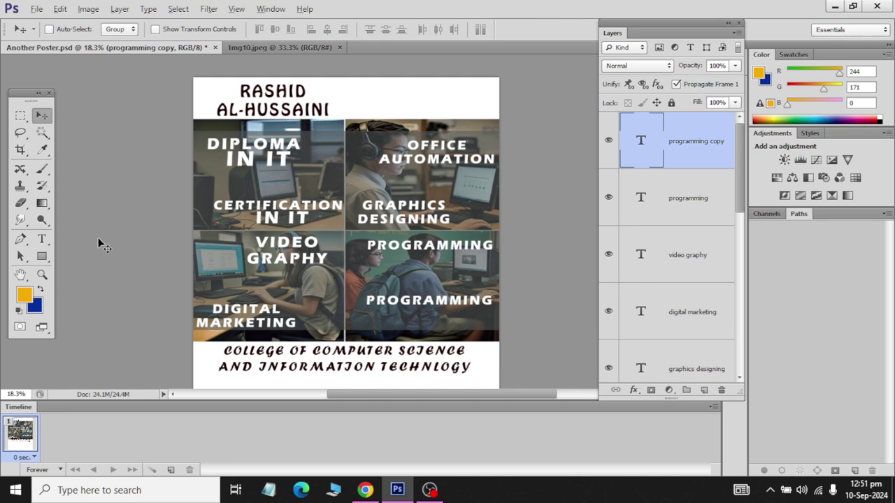
# Replace the lower PROGRAMMING copy's text with WEB DESIGNING
pyautogui.click(42, 239)
pyautogui.doubleClick(422, 303)
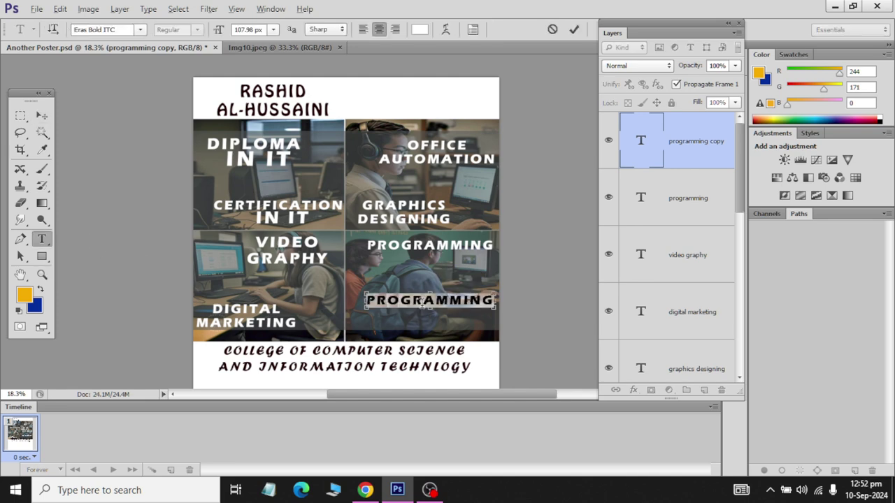
pyautogui.write('DE')
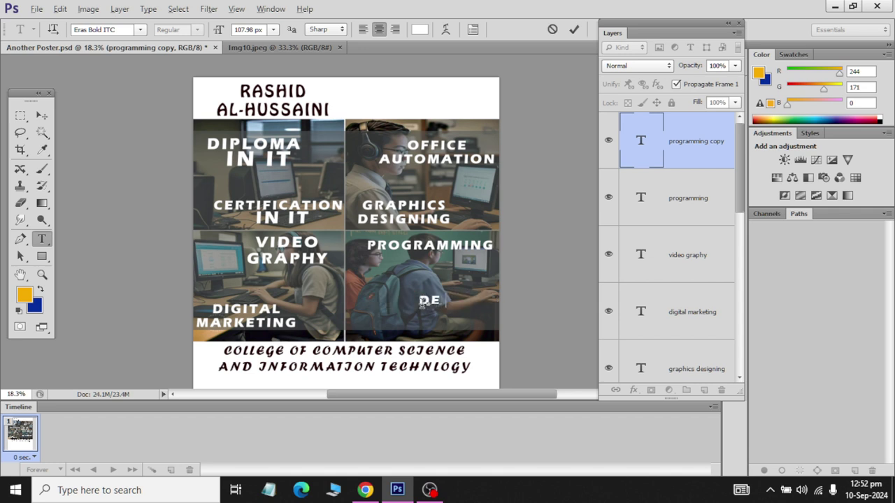
pyautogui.write('S')
pyautogui.press('BackSpace')
pyautogui.press('BackSpace')
pyautogui.write('WE')
pyautogui.press('BackSpace')
pyautogui.press('BackSpace')
pyautogui.press('BackSpace')
pyautogui.write('WEB')
pyautogui.write(' DESIG')
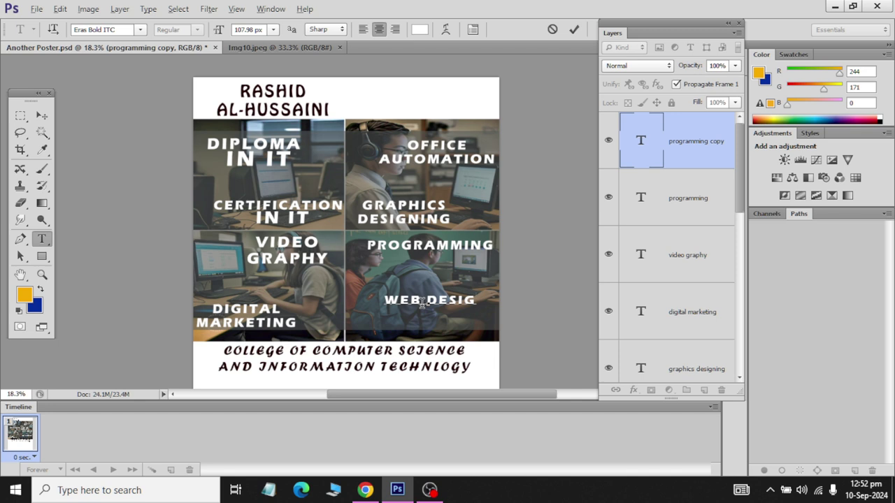
pyautogui.write('NING')
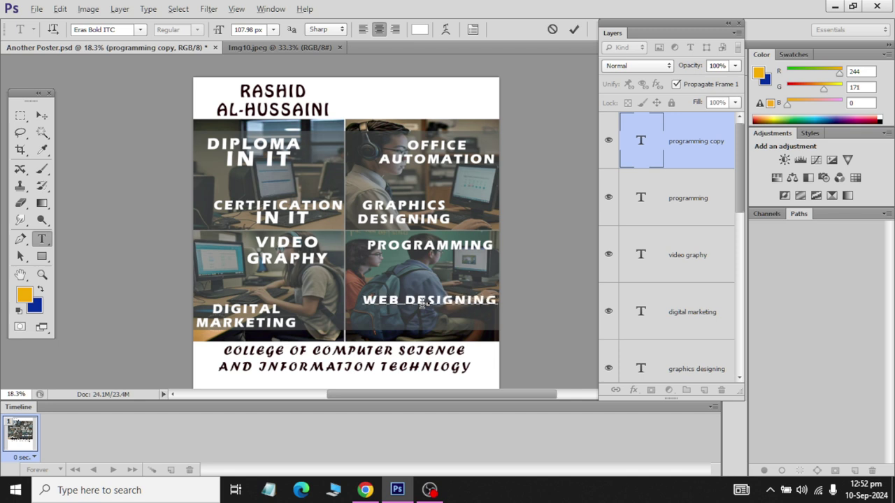
pyautogui.click(42, 116)
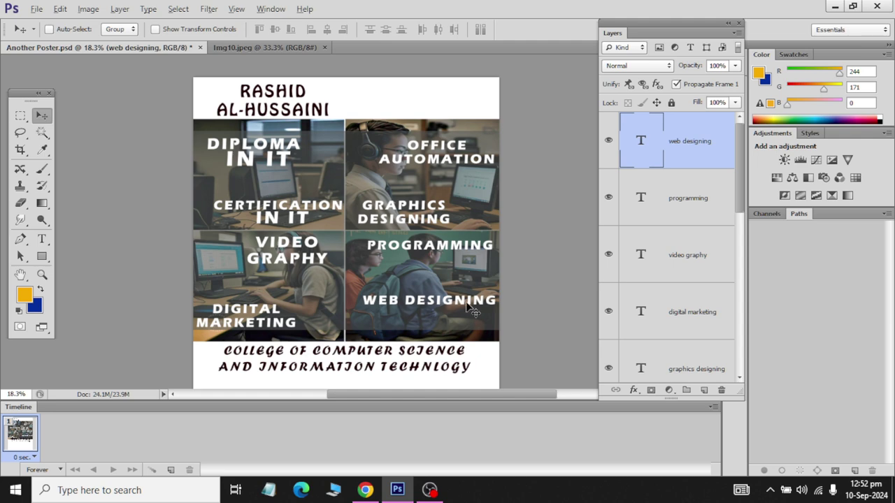
# Move WEB DESIGNING up and split it onto two lines
pyautogui.moveTo(459, 300)
pyautogui.mouseDown()
pyautogui.moveTo(434, 285)
pyautogui.moveTo(453, 280)
pyautogui.mouseUp()
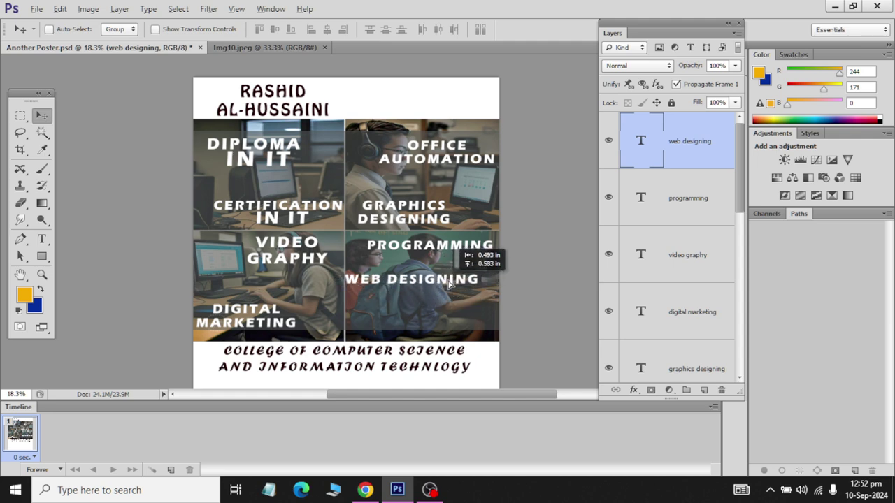
pyautogui.hotkey('ctrl', 't')
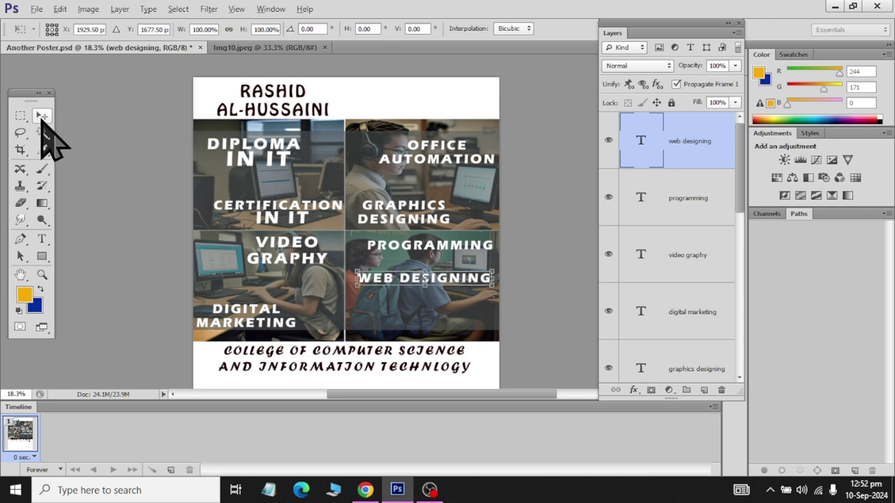
pyautogui.press('Return')
pyautogui.click(42, 239)
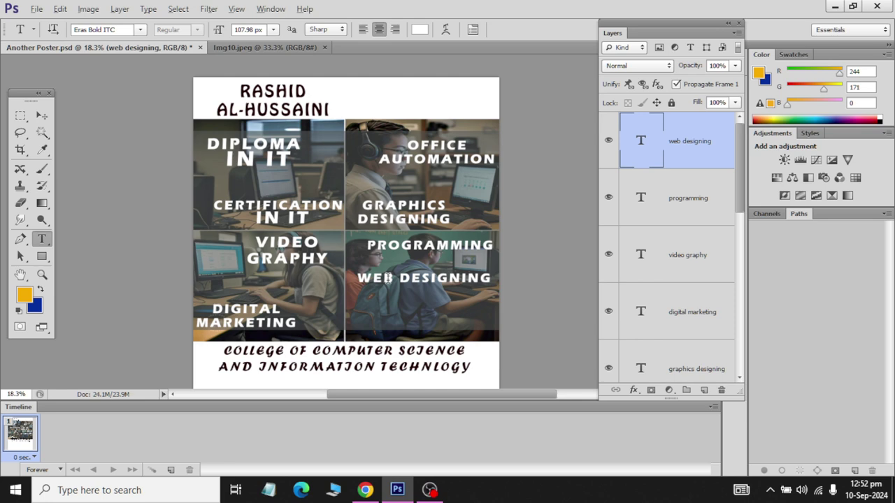
pyautogui.click(400, 277)
pyautogui.press('Return')
pyautogui.hotkey('ctrl', 'a')
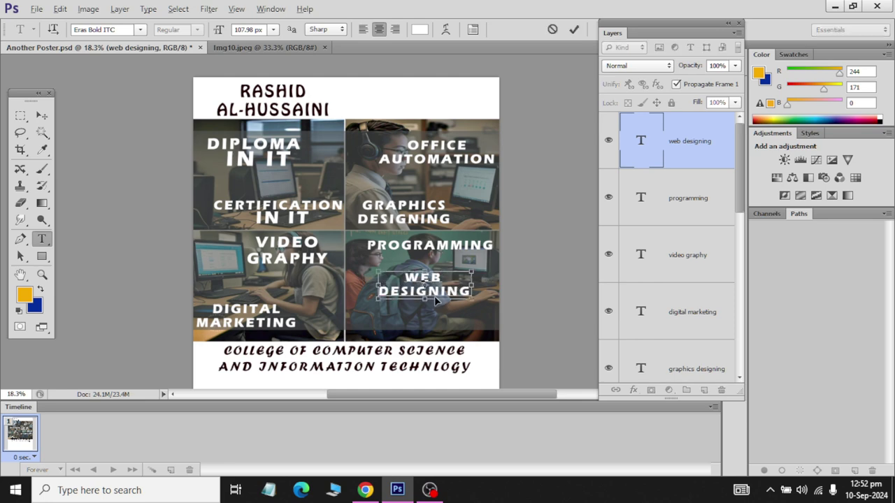
pyautogui.click(41, 115)
# Enlarge WEB DESIGNING to about 121% and place it at the photo's bottom right
pyautogui.hotkey('ctrl', 't')
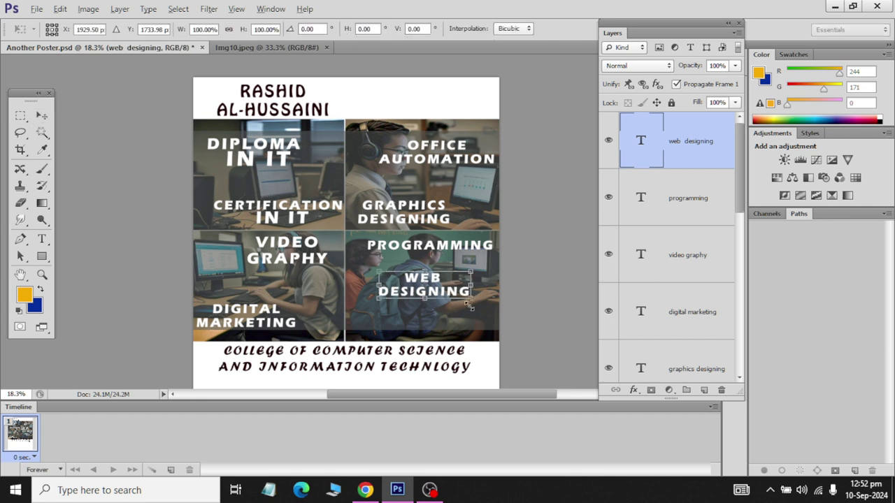
pyautogui.moveTo(475, 301); pyautogui.dragTo(494, 306)
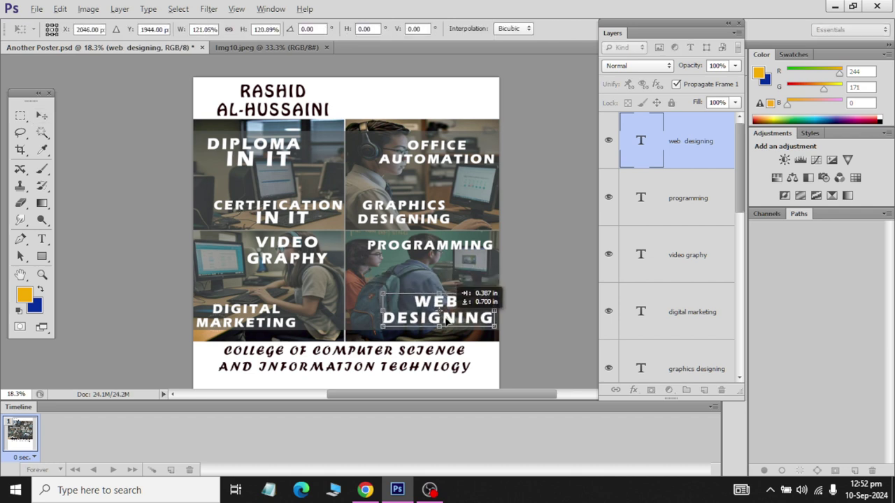
pyautogui.moveTo(439, 295); pyautogui.dragTo(449, 318)
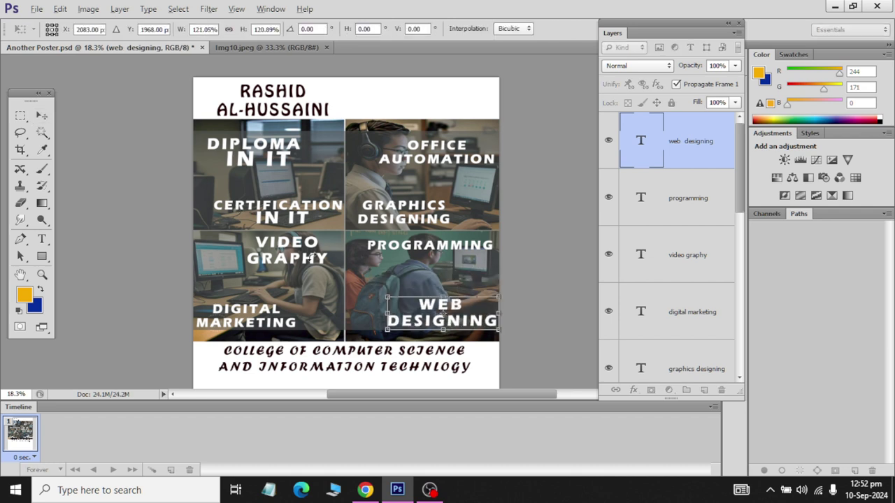
pyautogui.click(42, 115)
pyautogui.click(381, 193)
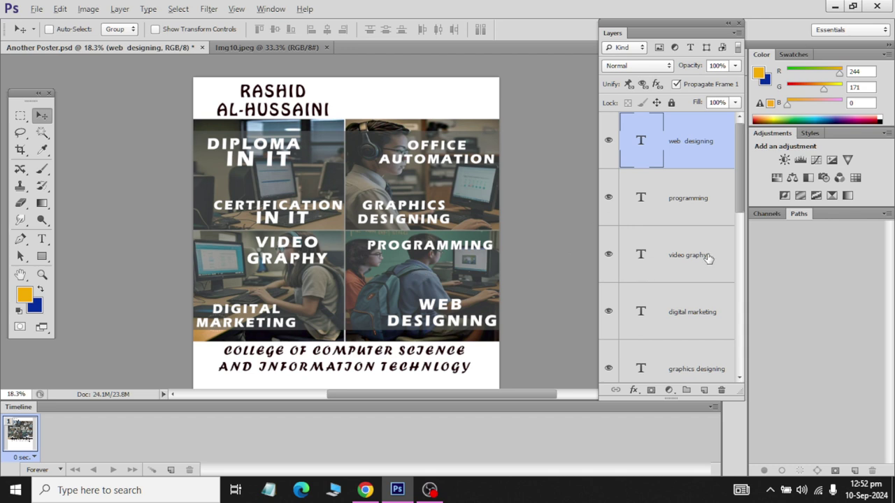
# Stretch the PROGRAMMING title to about 178% height
pyautogui.click(692, 201)
pyautogui.hotkey('ctrl', 't')
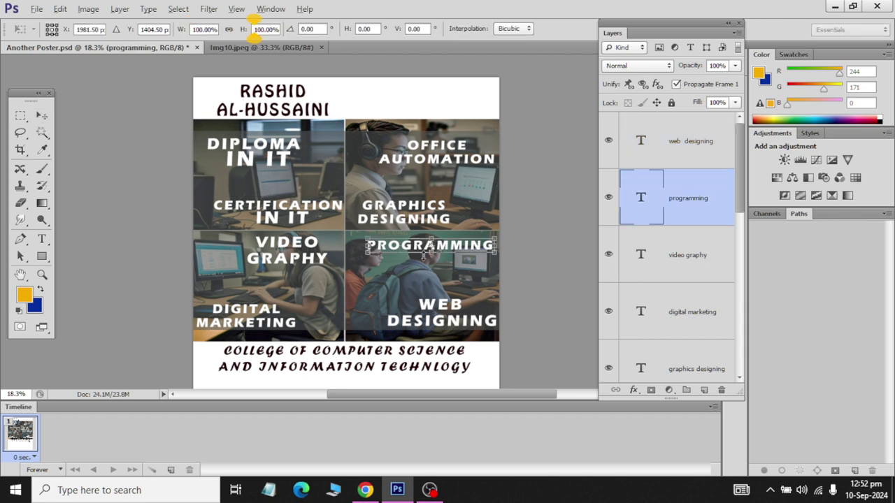
pyautogui.moveTo(432, 253); pyautogui.dragTo(431, 262)
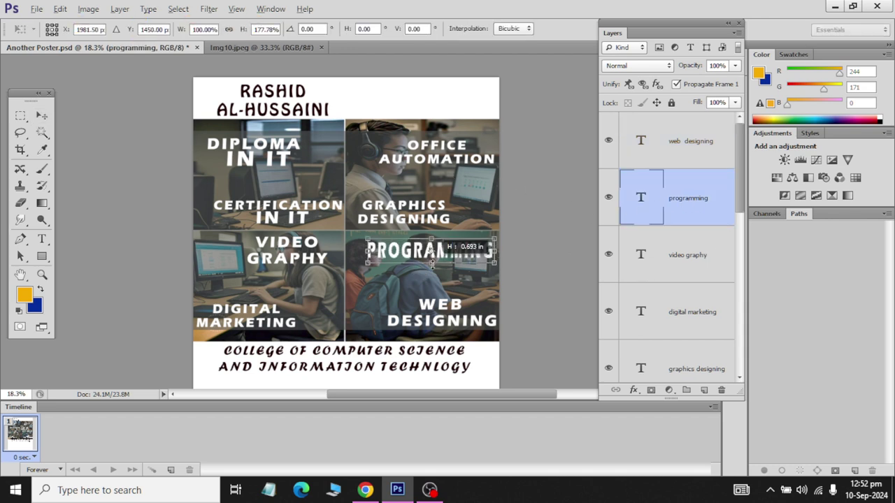
pyautogui.click(42, 116)
pyautogui.click(372, 193)
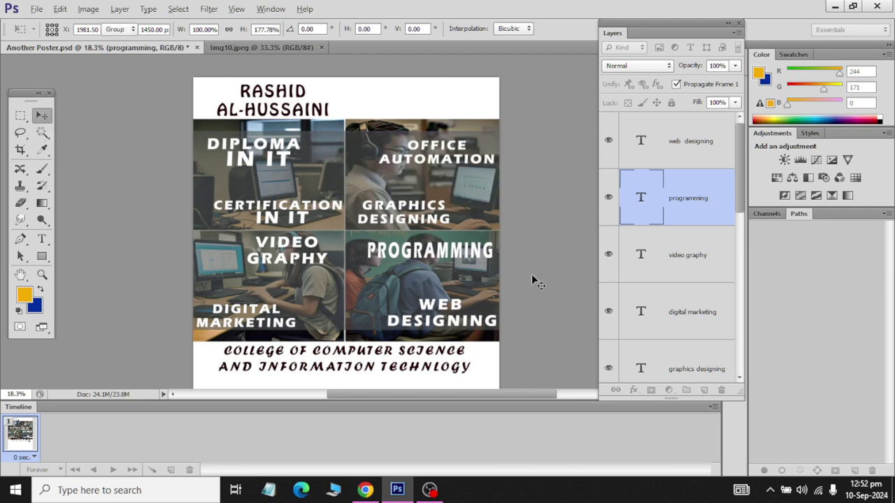
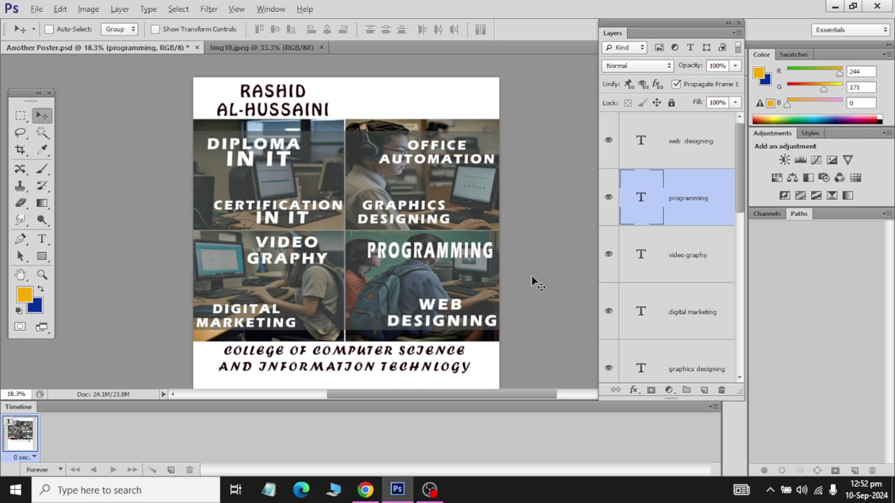
# Save the poster document Another Poster.psd
pyautogui.hotkey('ctrl', 's')
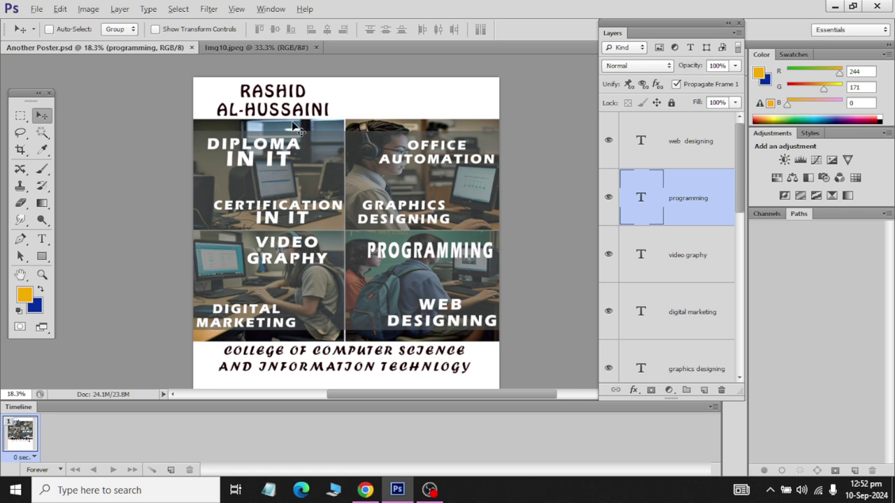
pyautogui.scroll(-2, 731, 224)
pyautogui.scroll(-4, 720, 297)
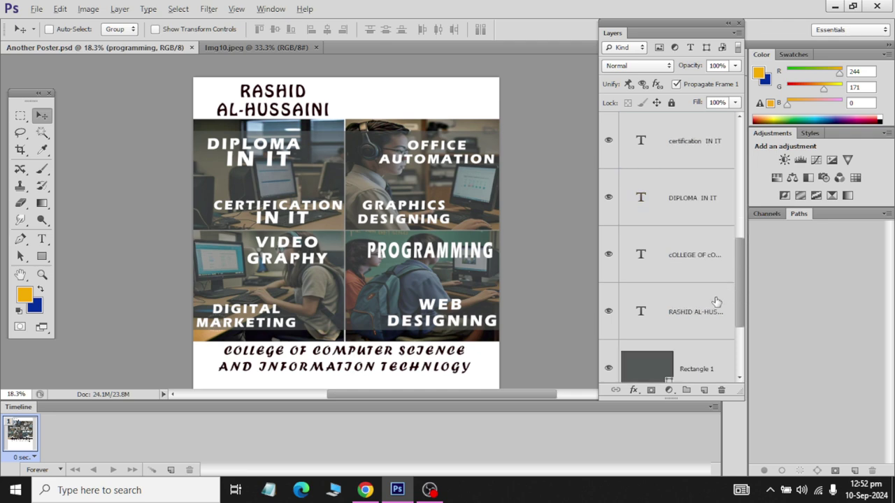
pyautogui.scroll(-2, 689, 316)
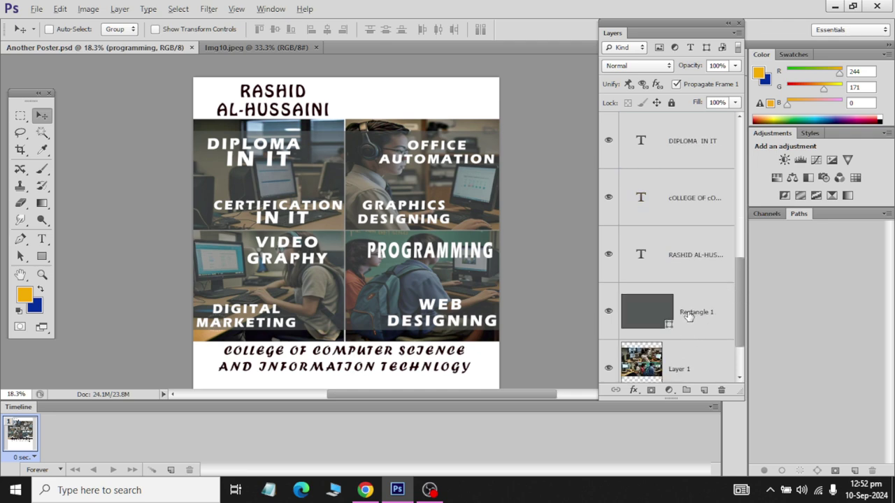
pyautogui.scroll(6, 689, 306)
pyautogui.scroll(1, 685, 221)
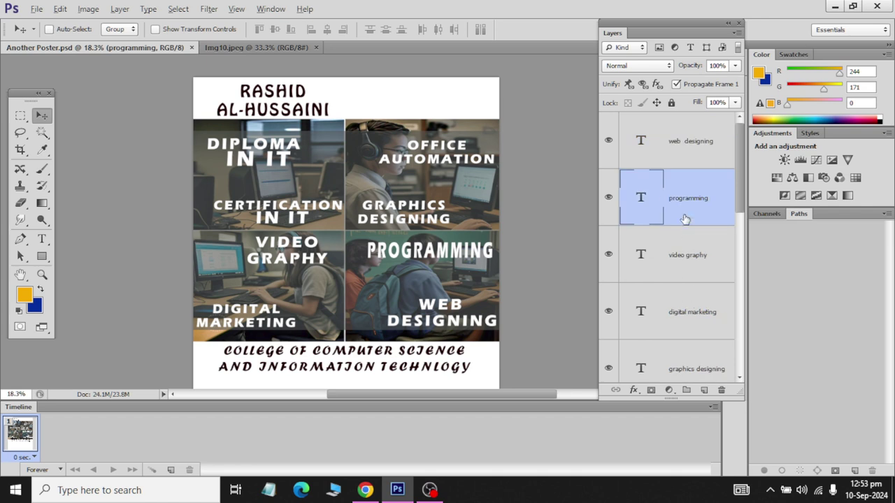
# Create a new layer group above the web designing layer and name it Course
pyautogui.click(673, 150)
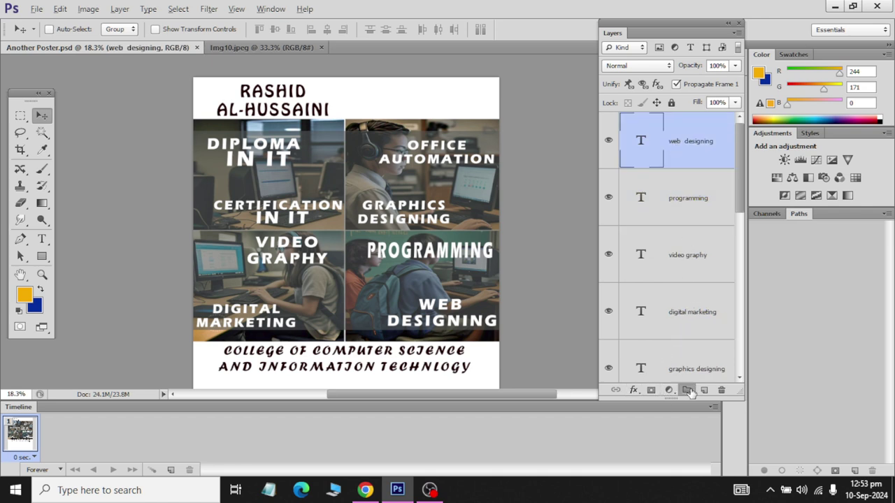
pyautogui.click(686, 390)
pyautogui.doubleClick(661, 120)
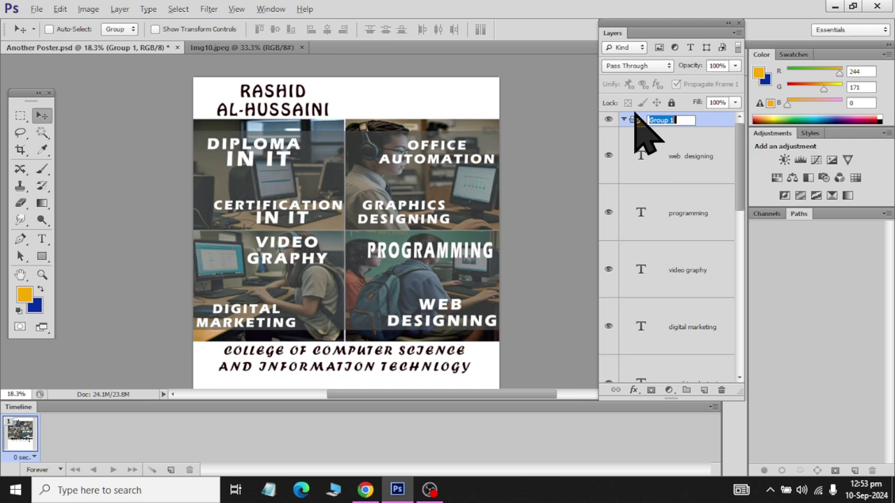
pyautogui.write('Course')
pyautogui.press('Return')
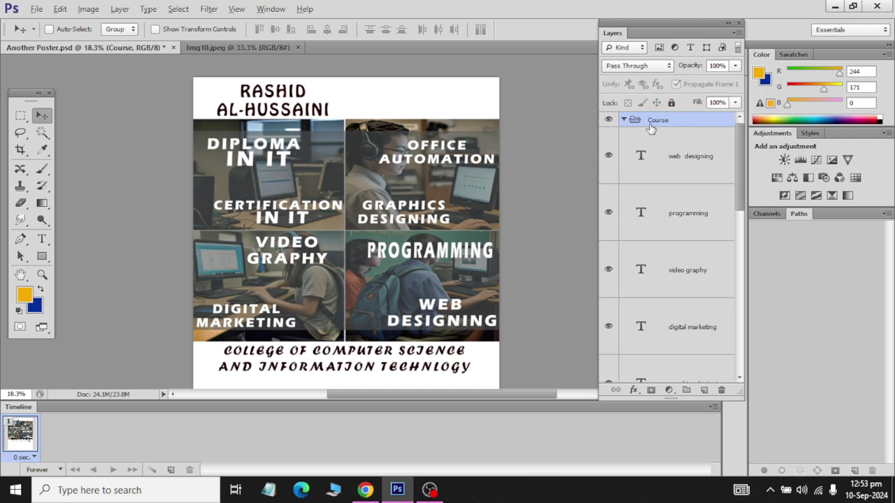
pyautogui.click(674, 155)
pyautogui.scroll(-2, 672, 167)
pyautogui.scroll(-2, 671, 178)
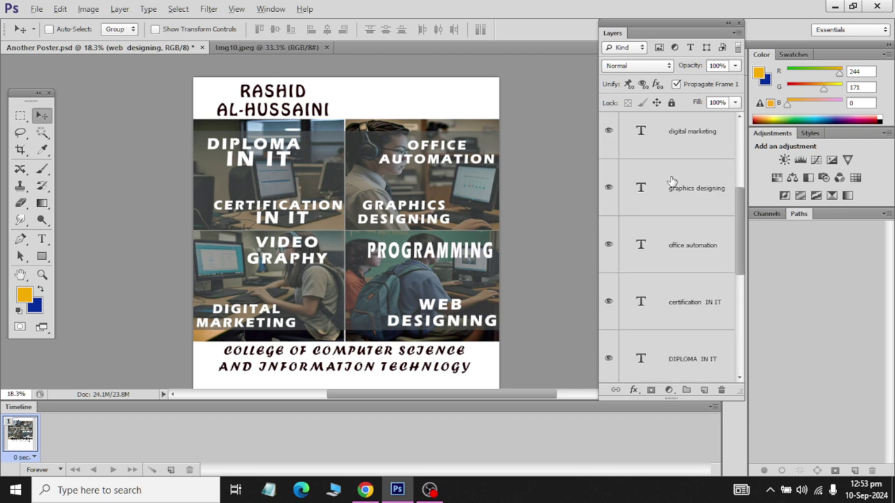
pyautogui.scroll(-2, 671, 181)
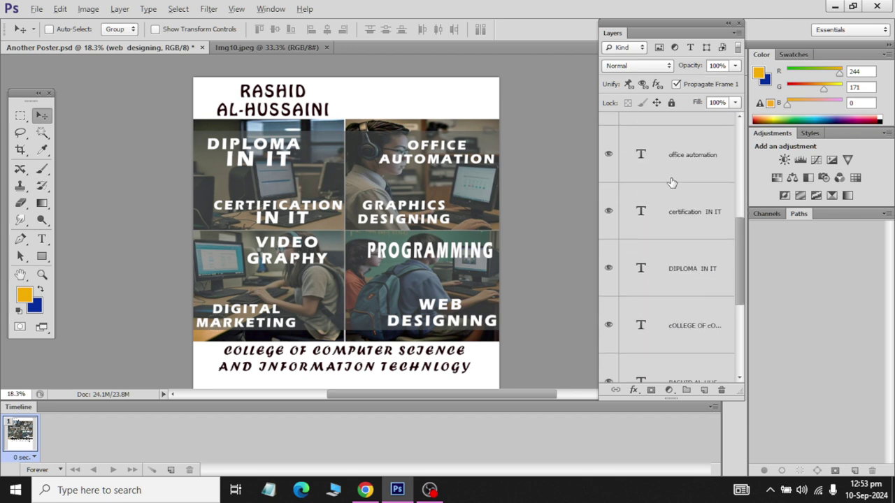
# Move the eight course text layers into the collapsed Course group and open its Blending Options
pyautogui.keyDown('shift'); pyautogui.click(708, 257); pyautogui.keyUp('shift')
pyautogui.moveTo(741, 301); pyautogui.dragTo(742, 179)
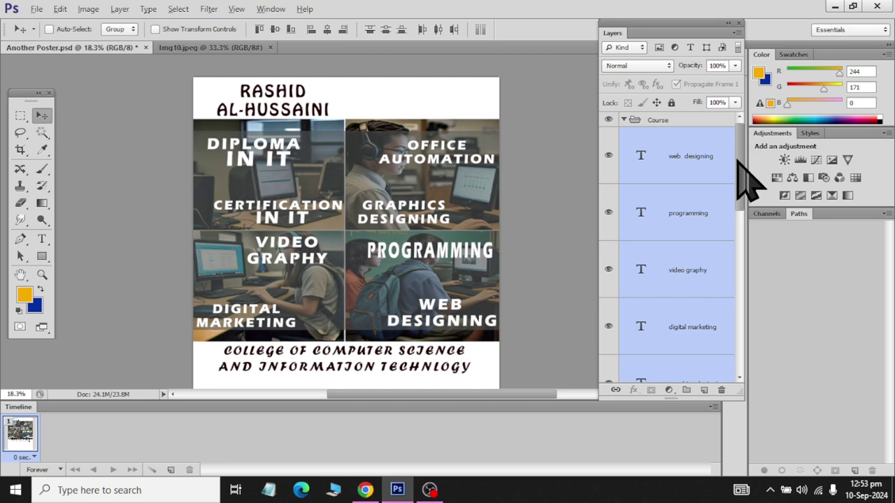
pyautogui.click(625, 120)
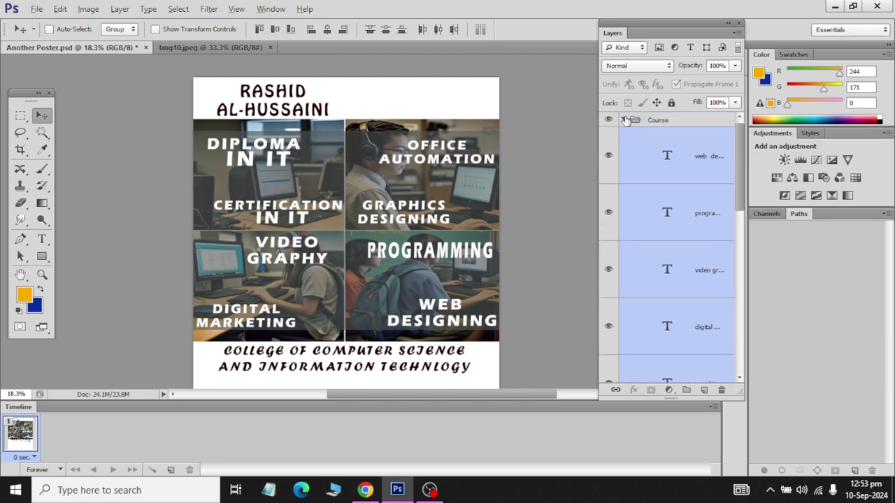
pyautogui.click(625, 120)
pyautogui.click(633, 390)
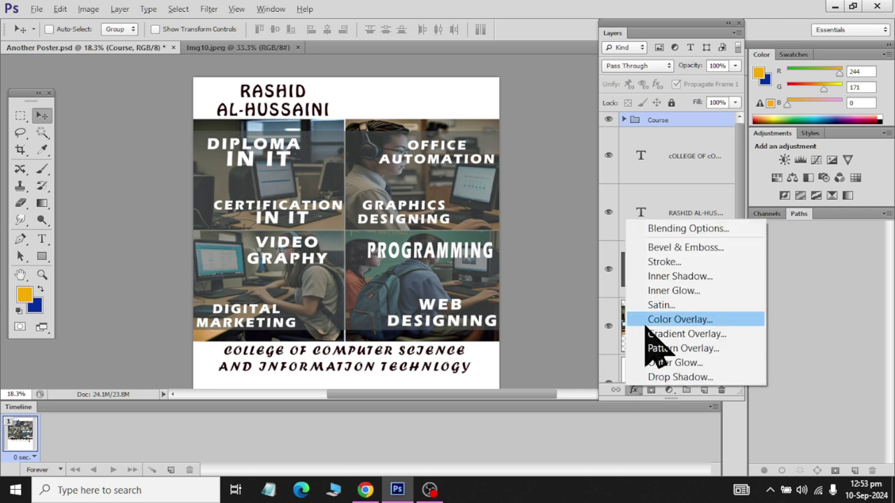
pyautogui.click(664, 229)
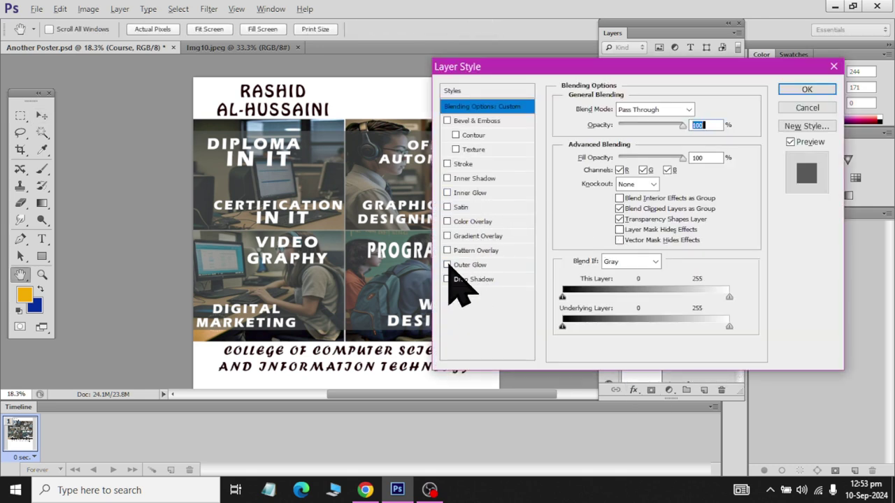
# Add a cyan Normal-mode outer glow at 91% opacity with a larger size, and enable Drop Shadow
pyautogui.click(447, 265)
pyautogui.click(469, 266)
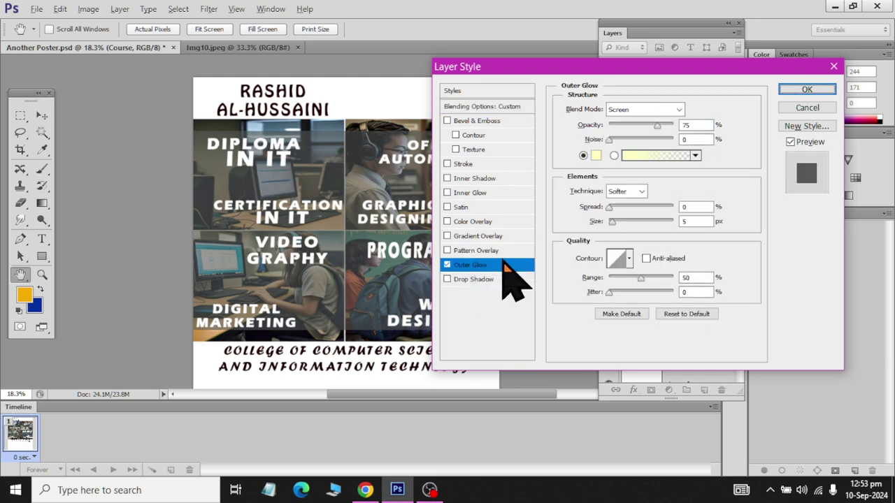
pyautogui.click(644, 110)
pyautogui.click(630, 124)
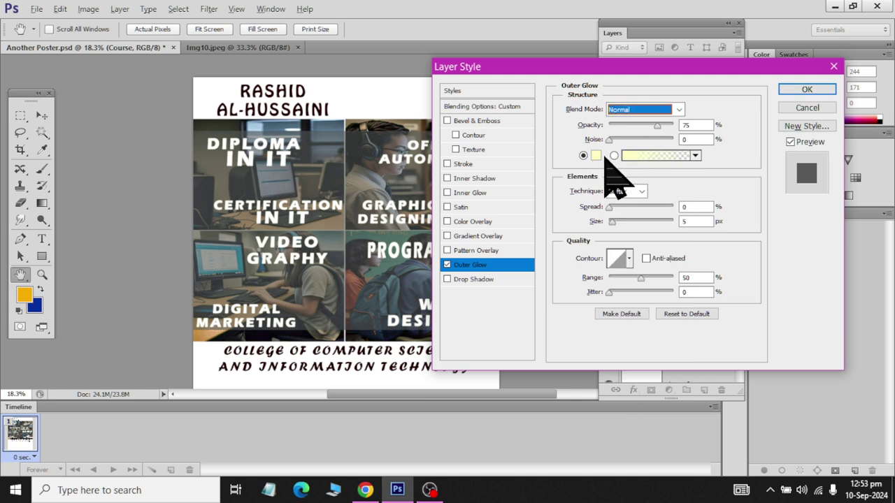
pyautogui.press('Tab')
pyautogui.write('91')
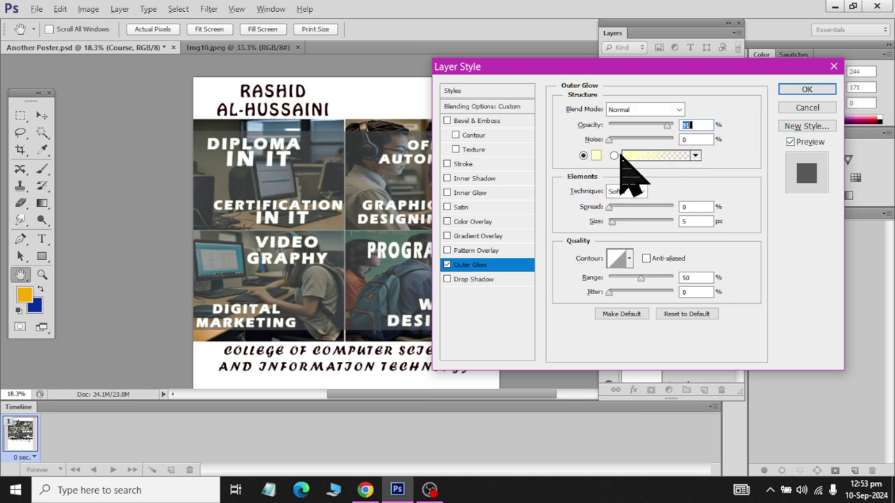
pyautogui.click(596, 156)
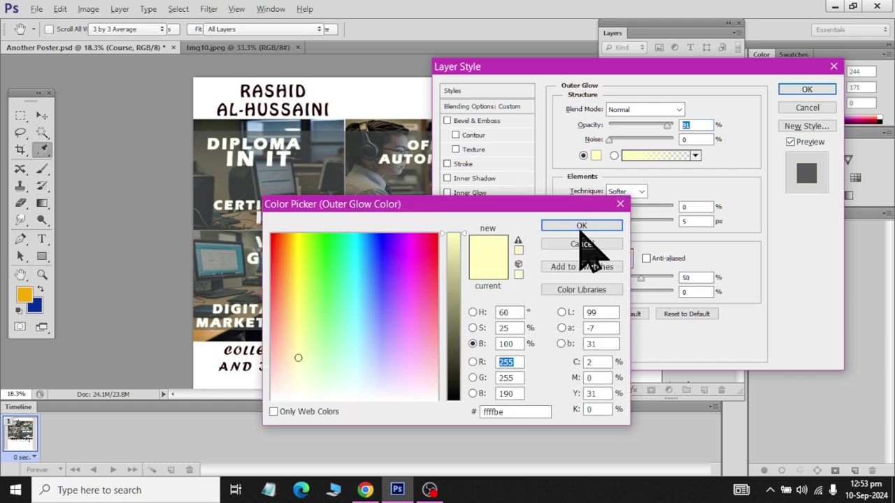
pyautogui.click(358, 273)
pyautogui.moveTo(358, 273); pyautogui.dragTo(396, 258)
pyautogui.click(581, 226)
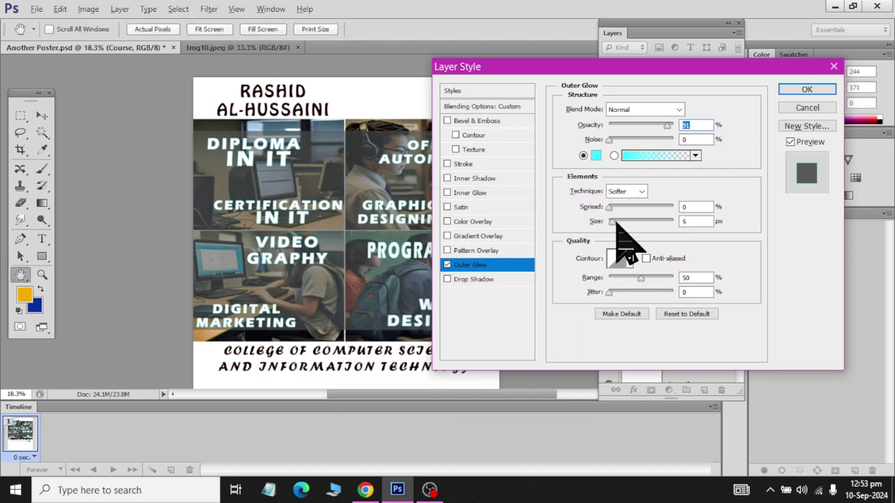
pyautogui.moveTo(612, 221); pyautogui.dragTo(618, 223)
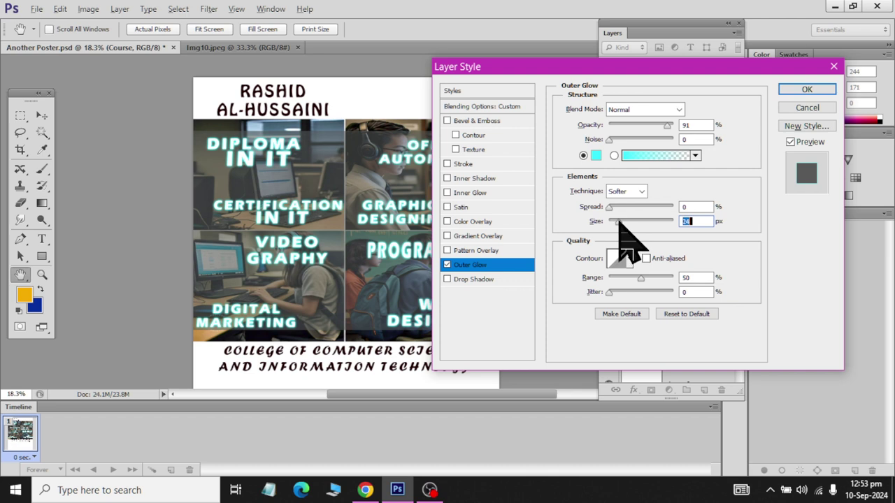
pyautogui.click(447, 279)
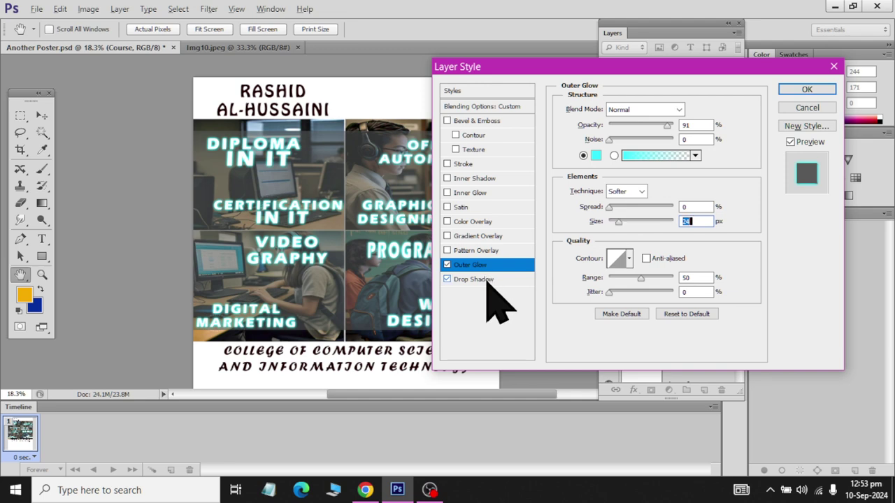
# Enlarge the drop shadow to 29 px; retune the glow to blue #1aabff, spread 15%, size 3 px
pyautogui.click(490, 279)
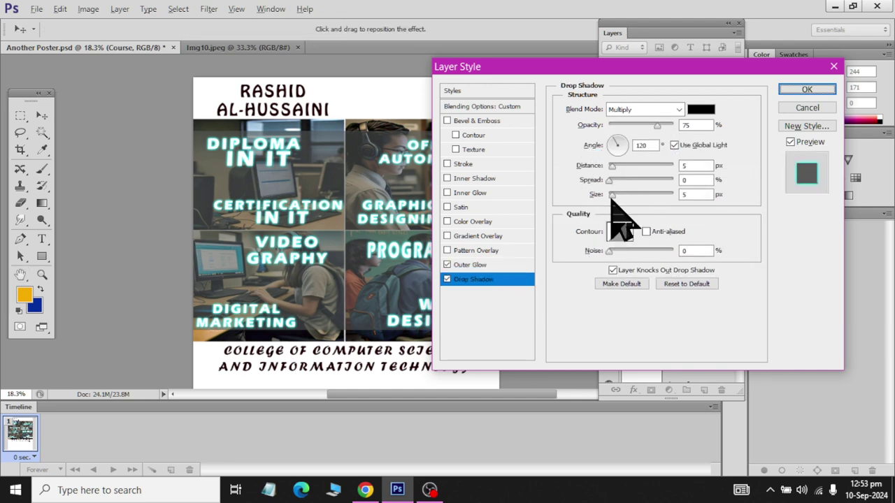
pyautogui.moveTo(613, 195); pyautogui.dragTo(623, 196)
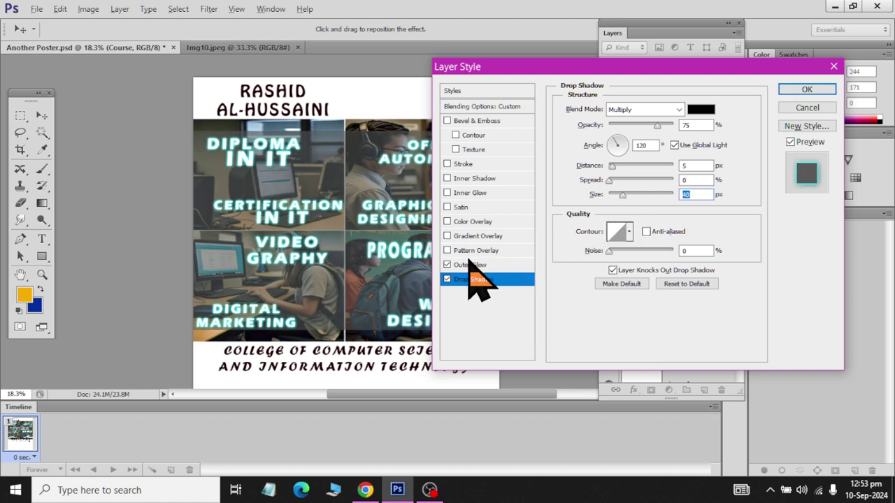
pyautogui.click(486, 265)
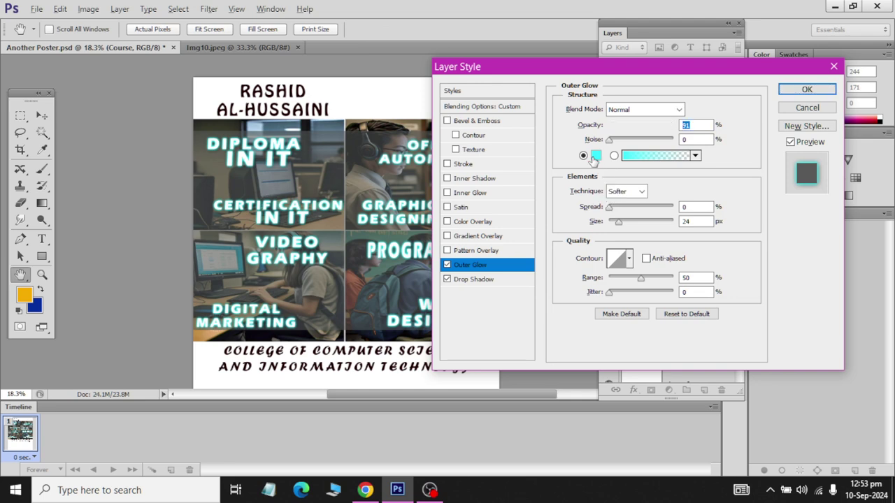
pyautogui.click(596, 155)
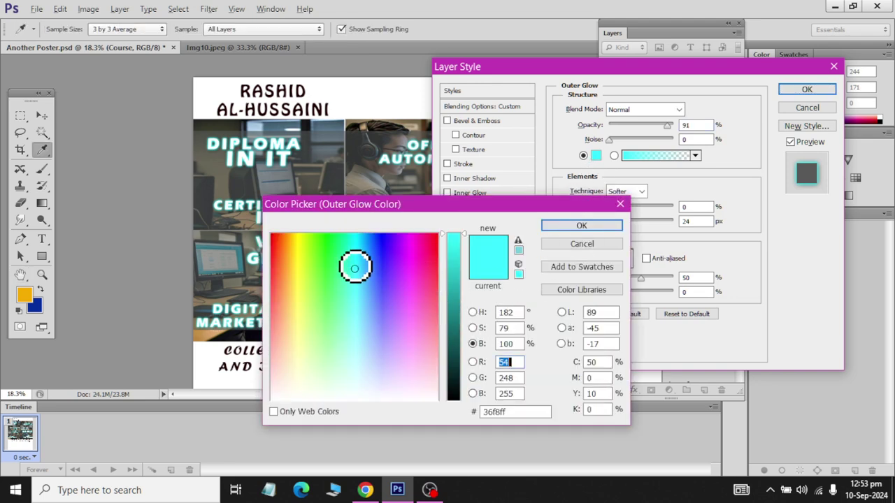
pyautogui.click(361, 257)
pyautogui.click(364, 251)
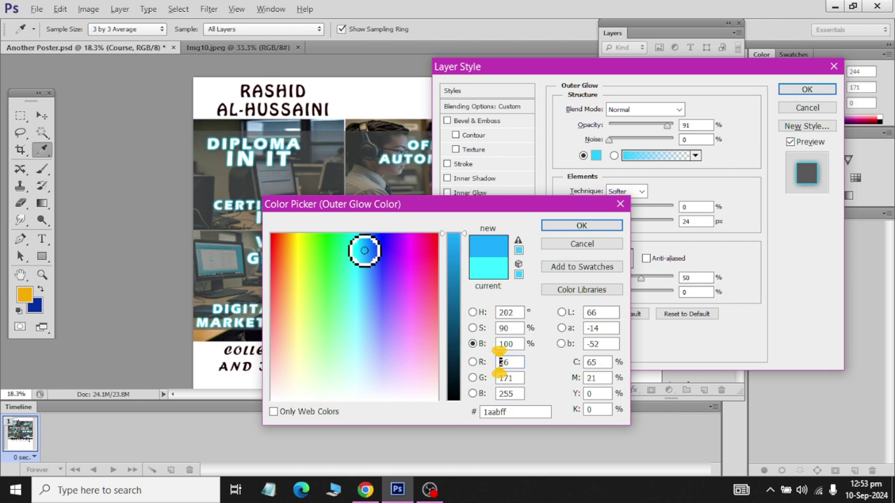
pyautogui.click(594, 226)
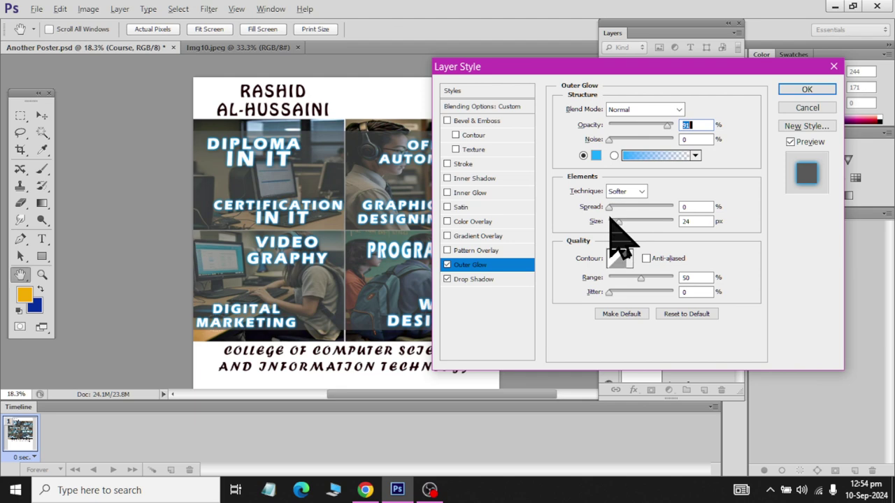
pyautogui.moveTo(609, 208); pyautogui.dragTo(619, 209)
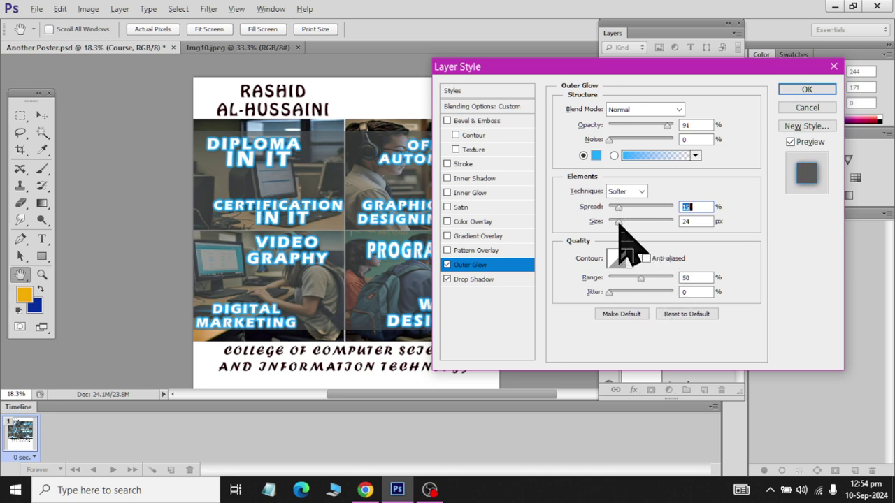
pyautogui.moveTo(619, 222); pyautogui.dragTo(614, 221)
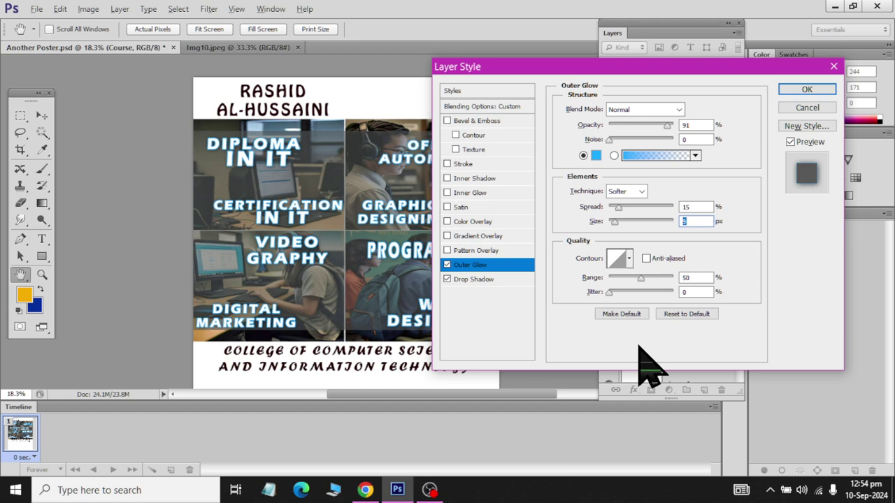
# Confirm the outer glow and drop shadow on the Course titles, then scroll around reviewing the poster
pyautogui.click(806, 90)
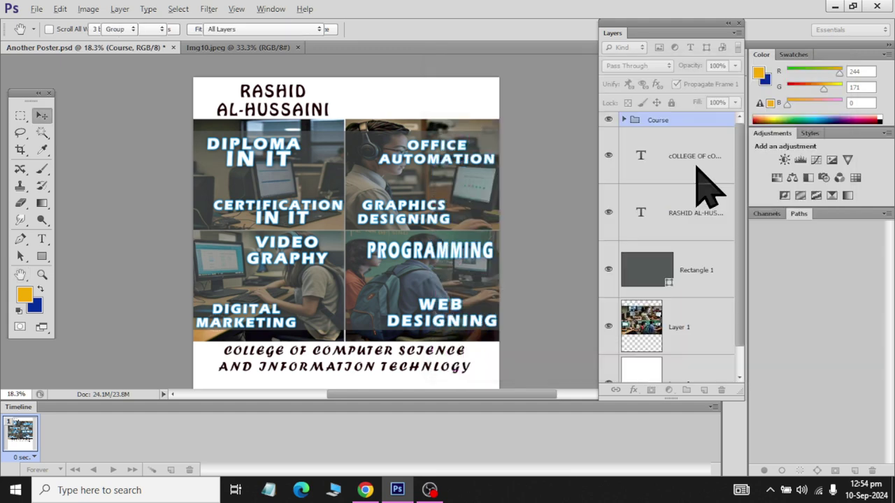
pyautogui.scroll(-1, 440, 242)
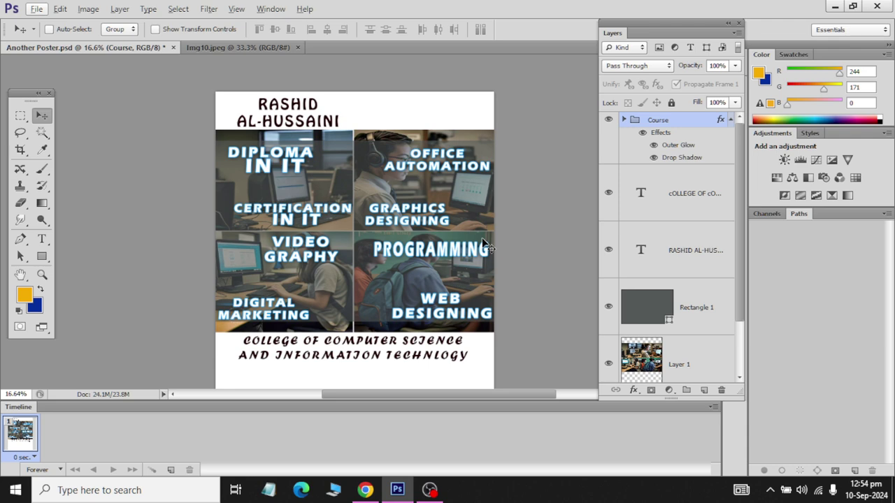
pyautogui.scroll(-2, 490, 252)
pyautogui.scroll(-3, 495, 262)
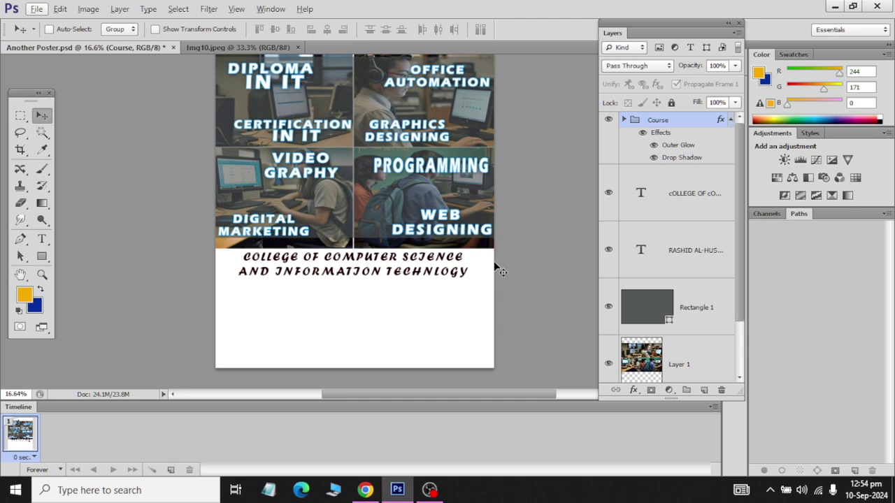
pyautogui.scroll(3, 499, 272)
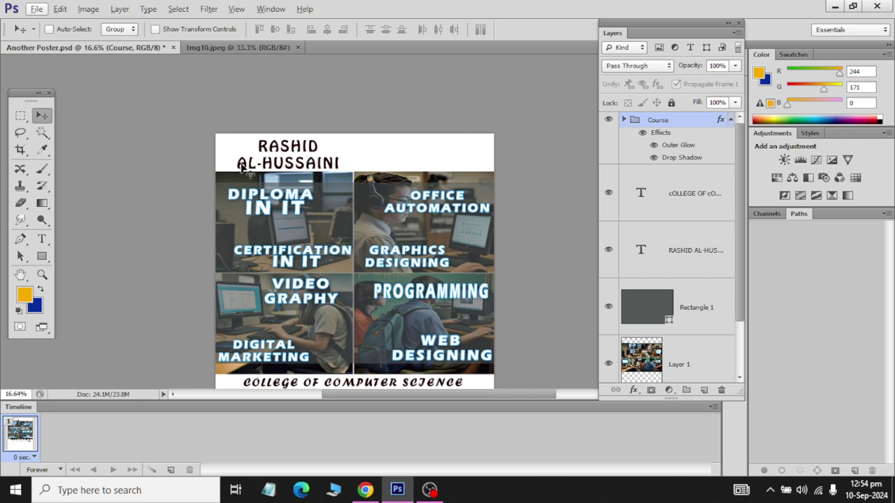
pyautogui.scroll(-1, 244, 189)
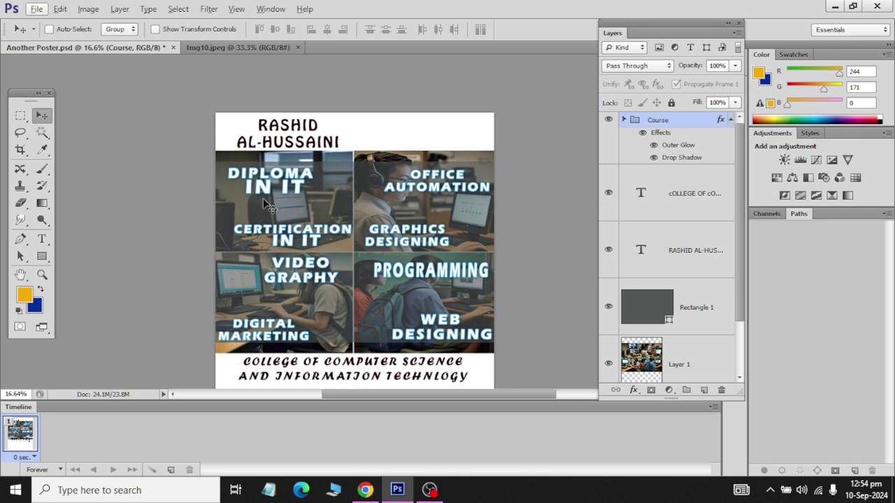
pyautogui.scroll(-3, 263, 198)
pyautogui.scroll(-2, 226, 286)
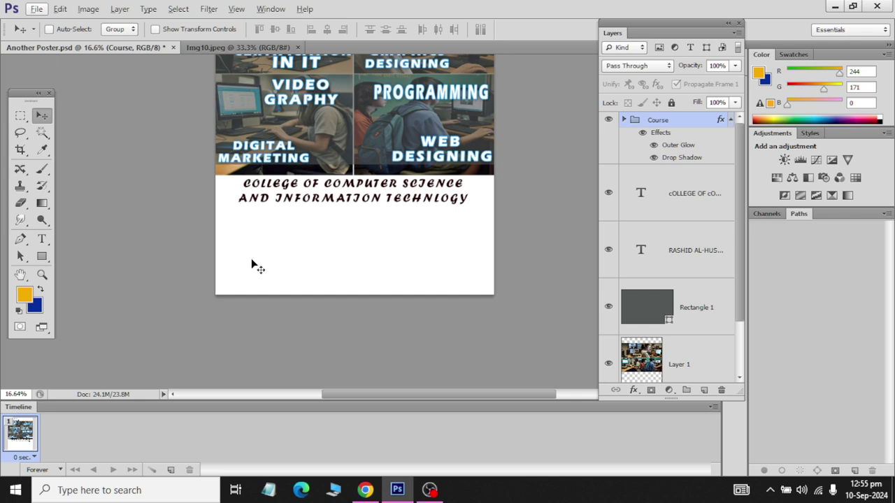
pyautogui.scroll(1, 429, 226)
pyautogui.scroll(3, 430, 226)
pyautogui.scroll(2, 430, 224)
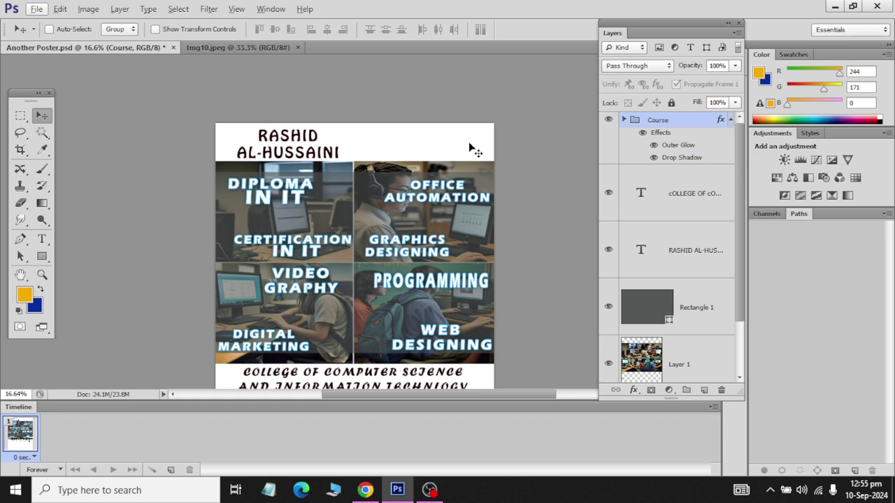
pyautogui.click(624, 120)
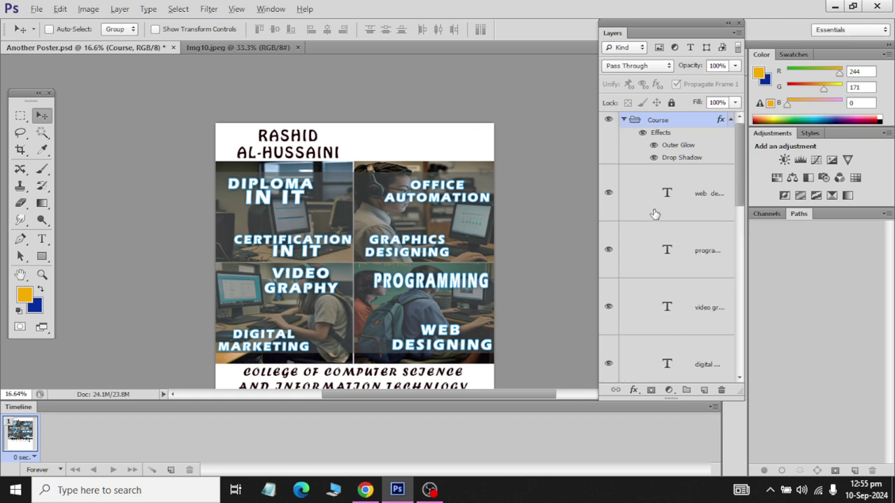
pyautogui.click(623, 121)
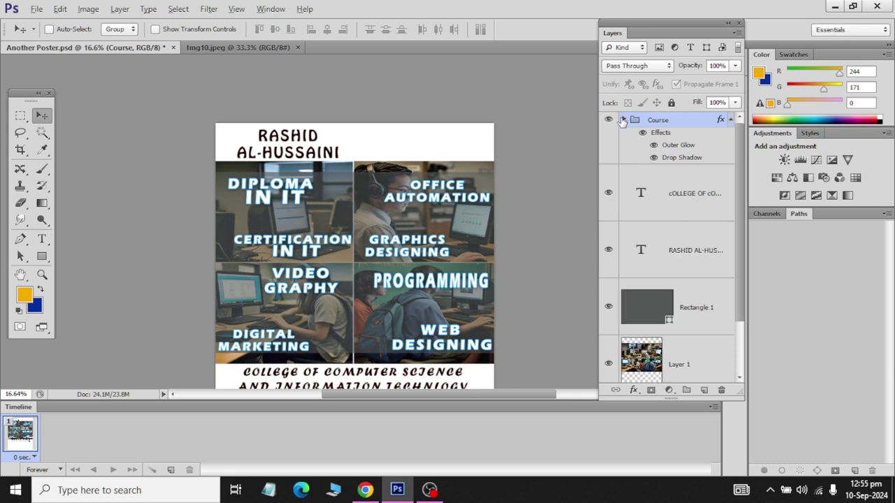
pyautogui.click(623, 121)
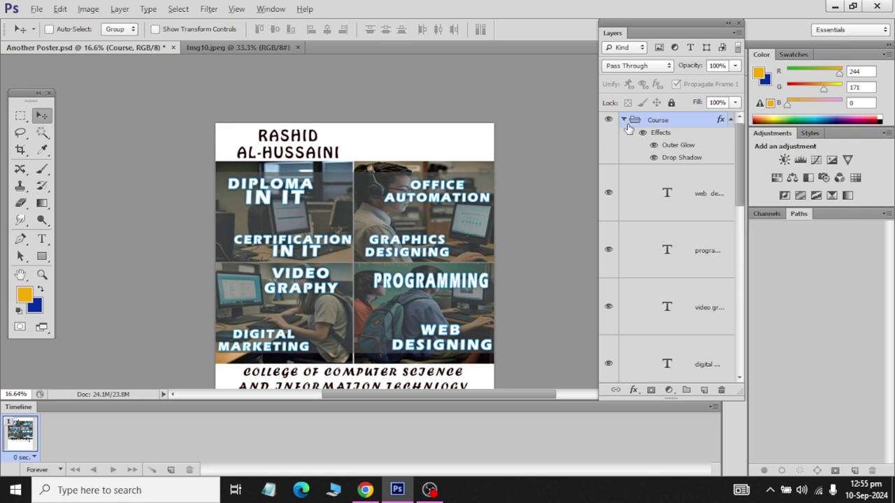
pyautogui.click(608, 121)
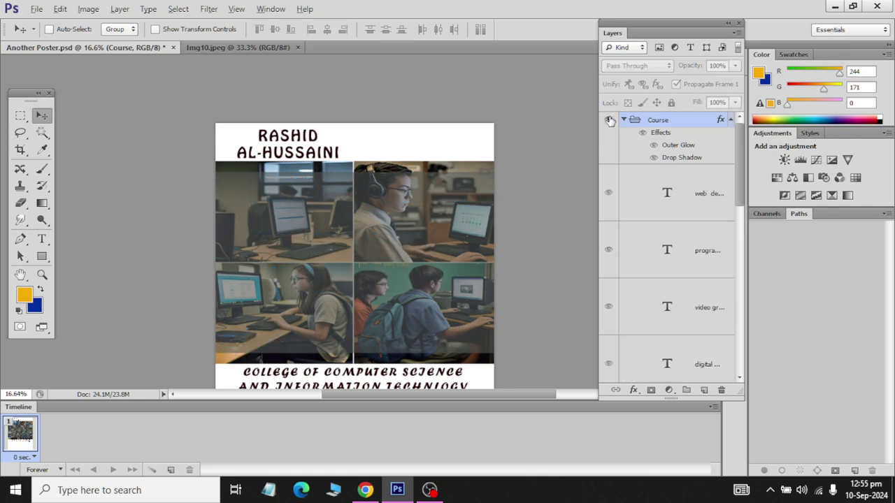
pyautogui.click(609, 121)
pyautogui.click(625, 121)
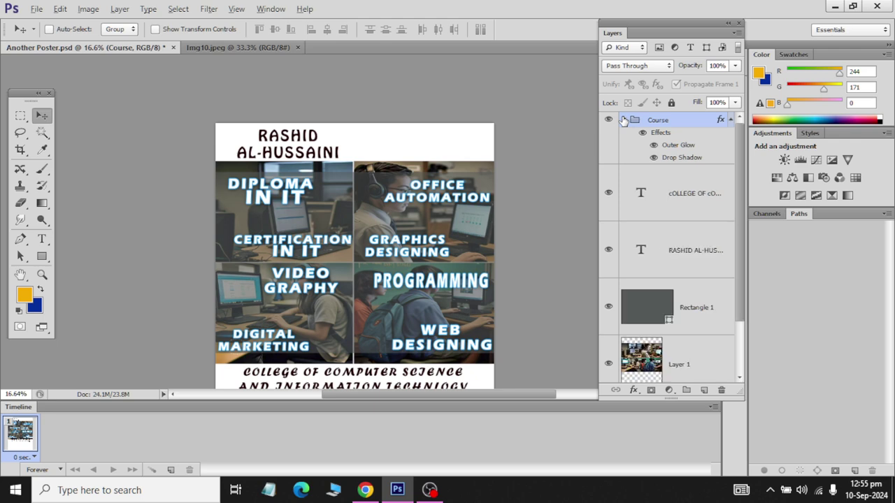
pyautogui.click(671, 183)
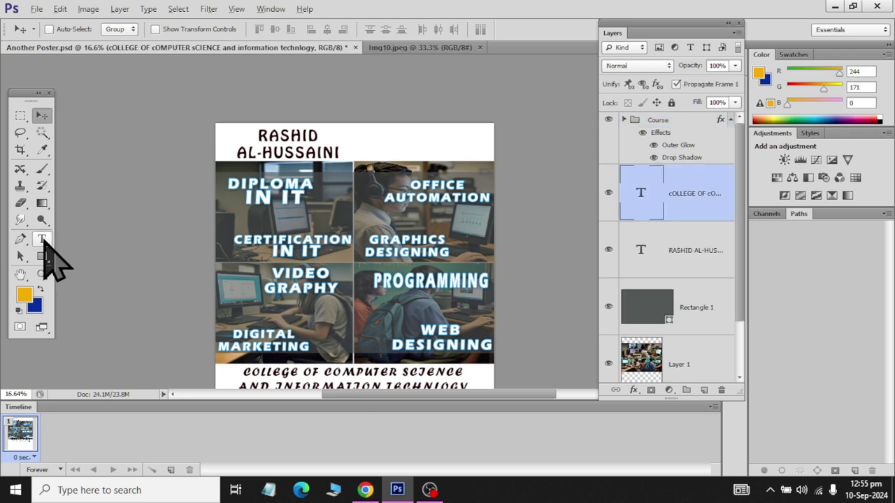
# Type a CONTACT heading in Franklin Gothic at the poster's top right
pyautogui.click(41, 239)
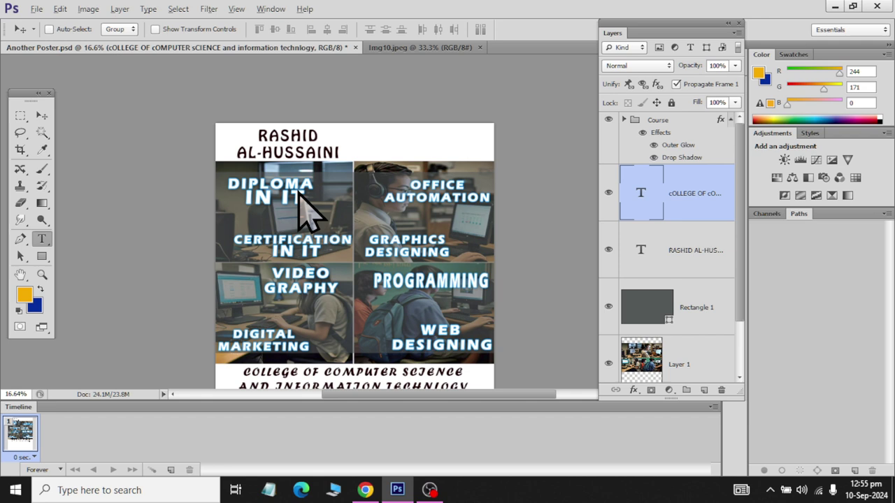
pyautogui.click(365, 130)
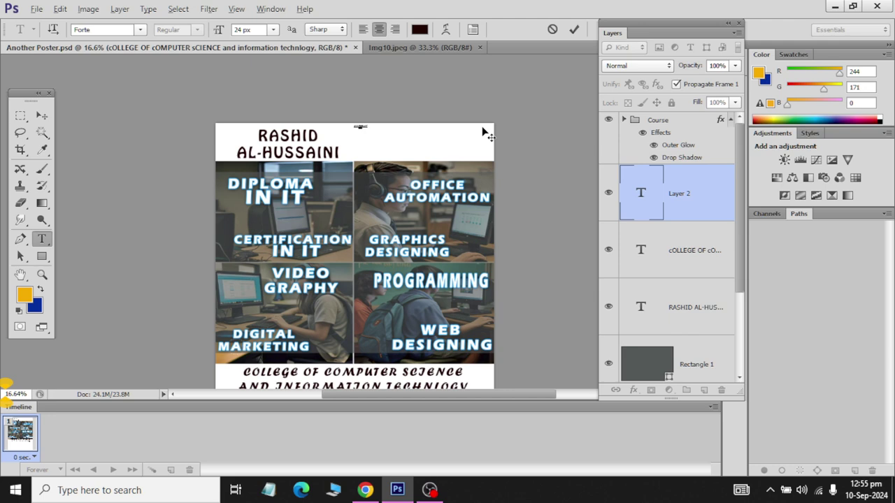
pyautogui.click(140, 30)
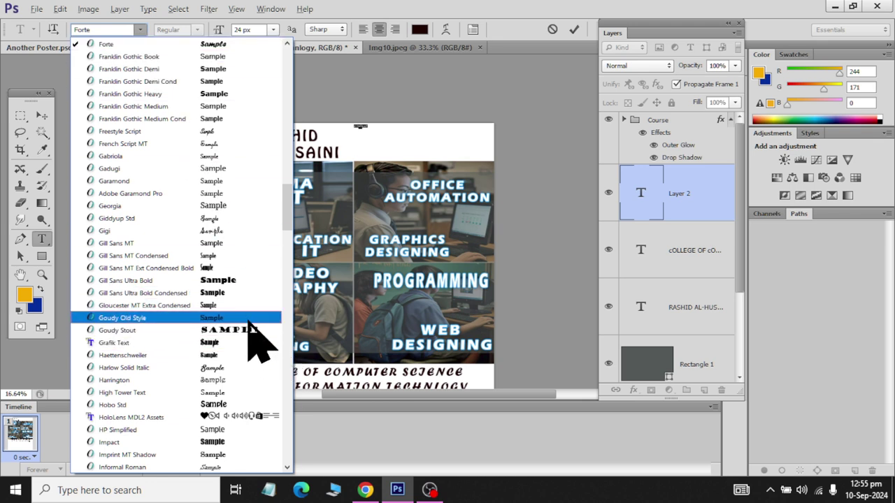
pyautogui.click(249, 69)
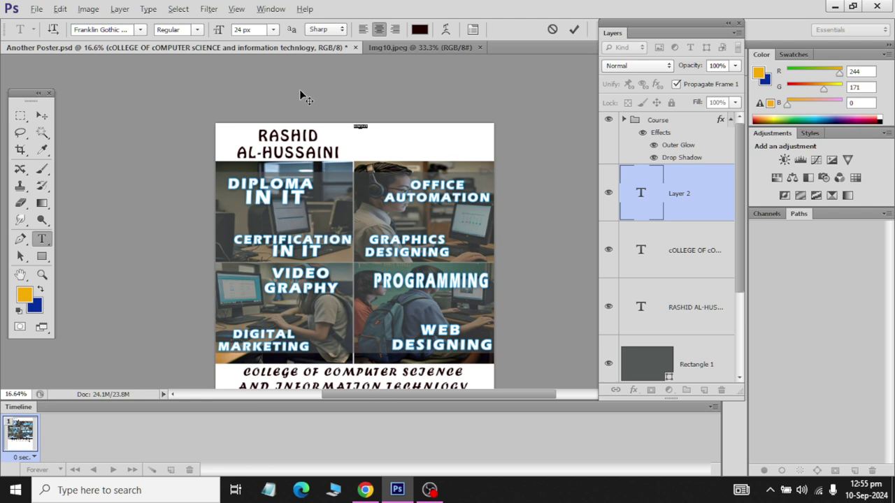
pyautogui.click(42, 115)
# Scale the CONTACT heading up to about 475% and apply the transformation
pyautogui.hotkey('ctrl', 't')
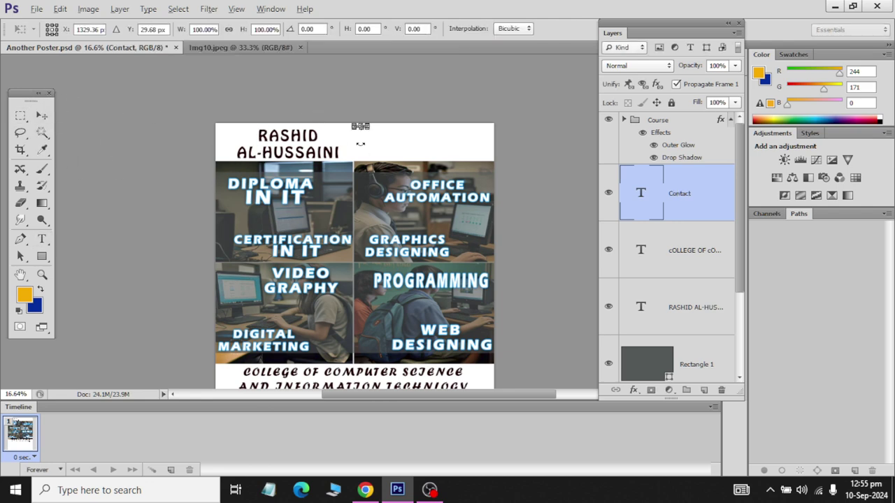
pyautogui.moveTo(370, 132)
pyautogui.mouseDown()
pyautogui.moveTo(383, 143)
pyautogui.moveTo(435, 137)
pyautogui.mouseUp()
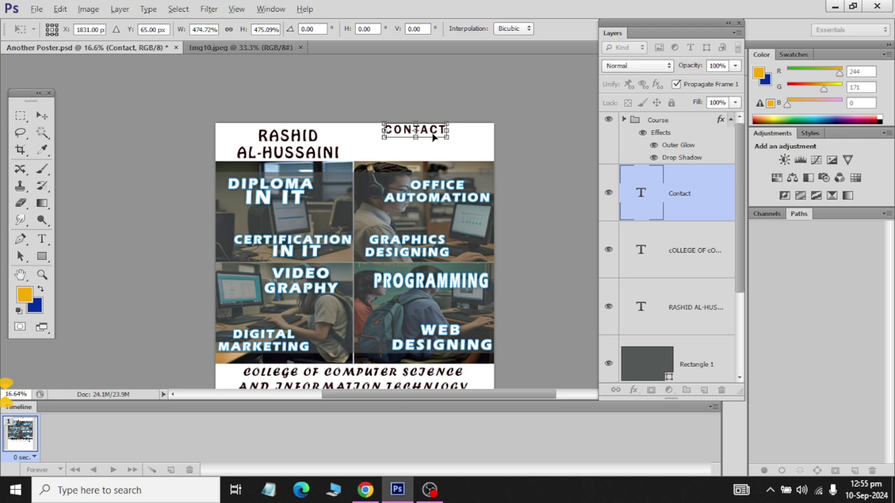
pyautogui.click(42, 115)
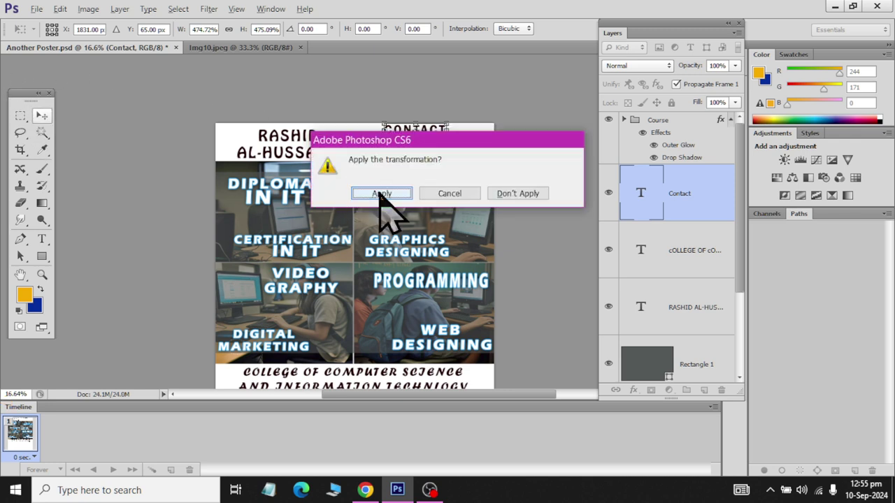
pyautogui.click(381, 193)
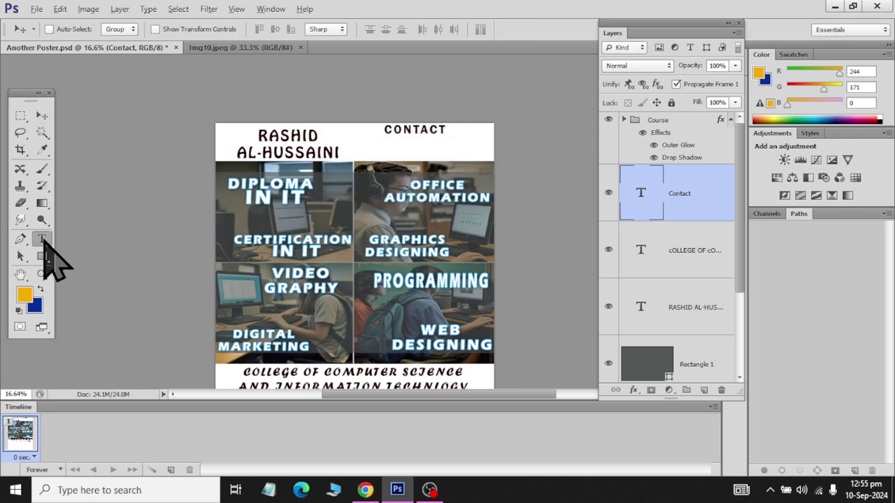
pyautogui.click(42, 239)
# Add a 'Phone:' text line just below the CONTACT heading
pyautogui.click(388, 149)
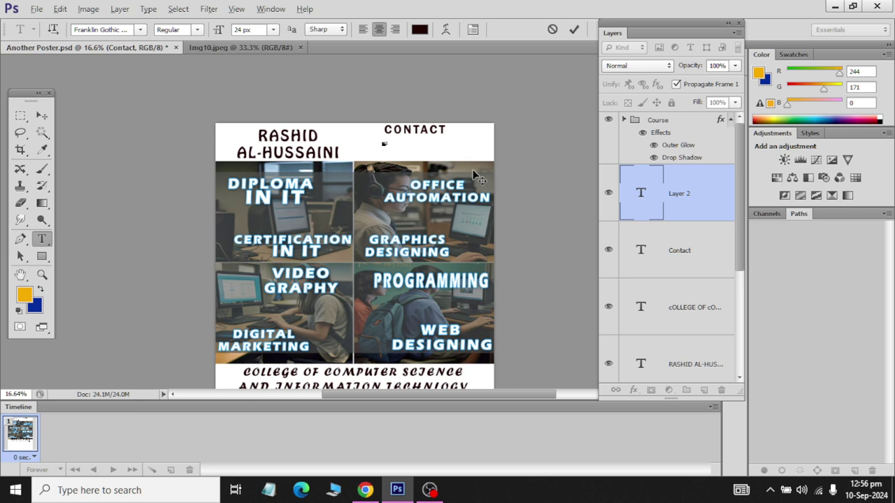
pyautogui.write('Ph')
pyautogui.write('one:')
pyautogui.click(42, 116)
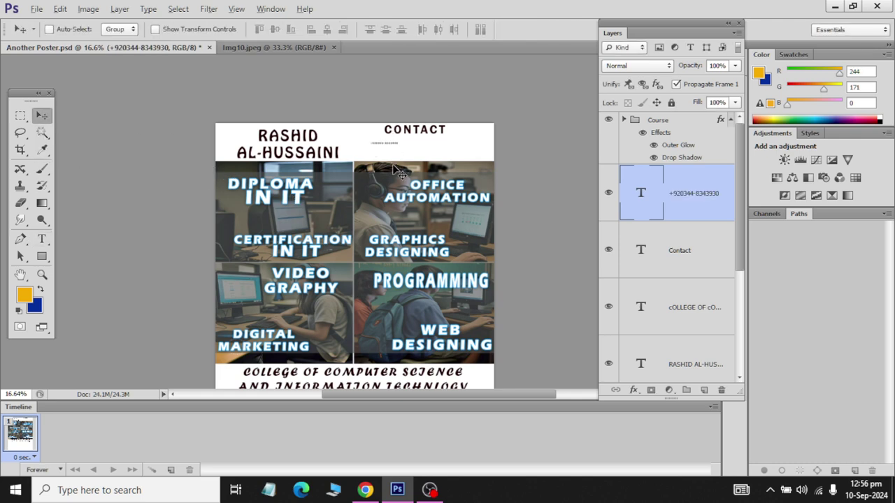
# Enlarge the phone line, nudge it under CONTACT, apply the resize, and duplicate it
pyautogui.hotkey('ctrl', 't')
pyautogui.moveTo(402, 149)
pyautogui.mouseDown()
pyautogui.moveTo(442, 170)
pyautogui.moveTo(466, 147)
pyautogui.mouseUp()
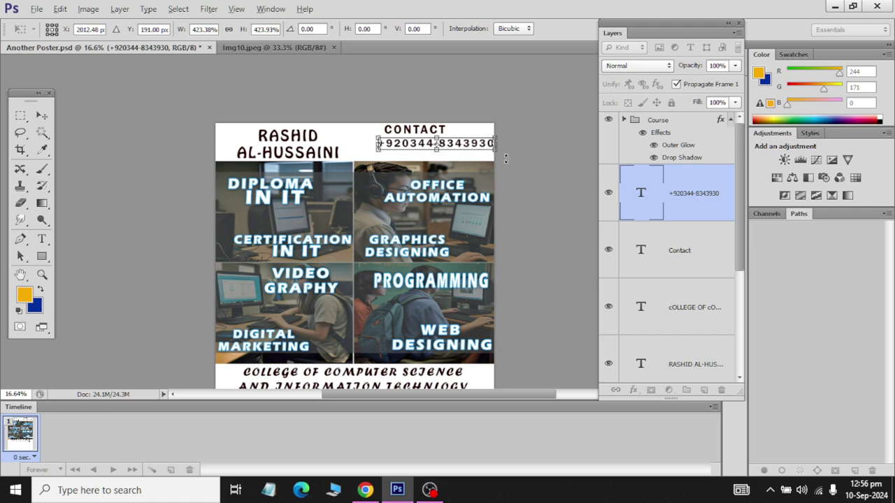
pyautogui.press('Left')
pyautogui.press('Up')
pyautogui.press('Up')
pyautogui.press('Up')
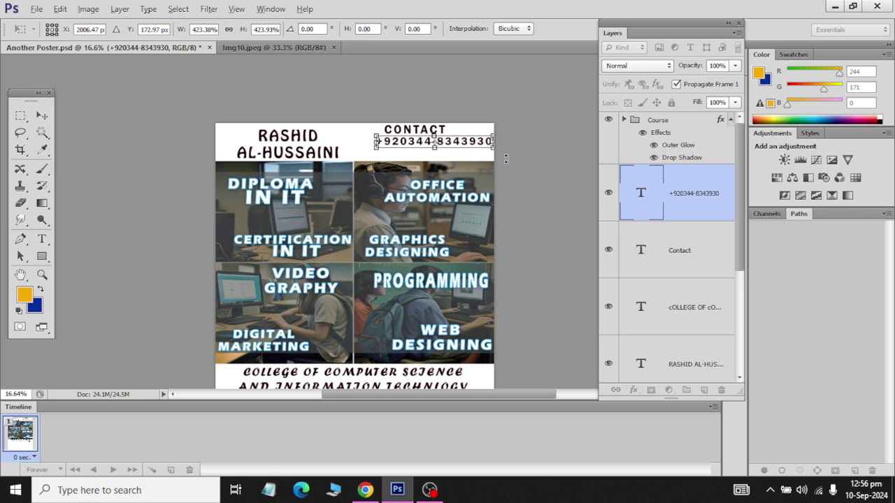
pyautogui.press('Down')
pyautogui.press('Left')
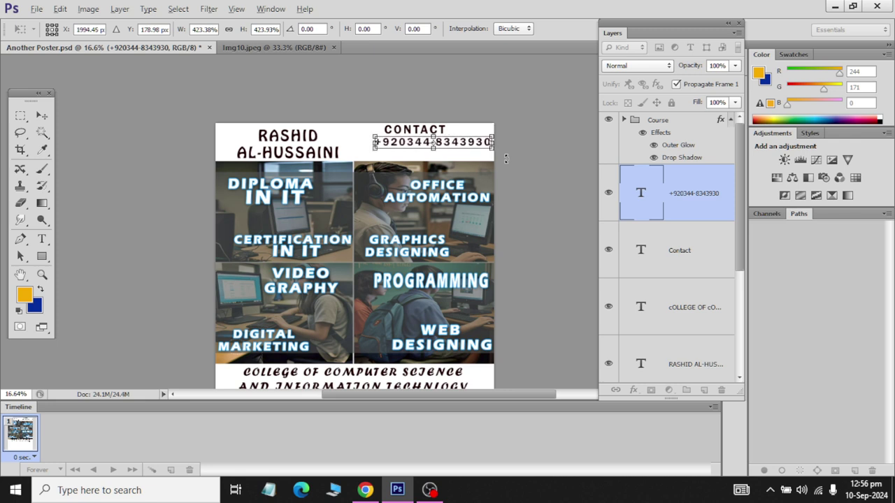
pyautogui.click(42, 115)
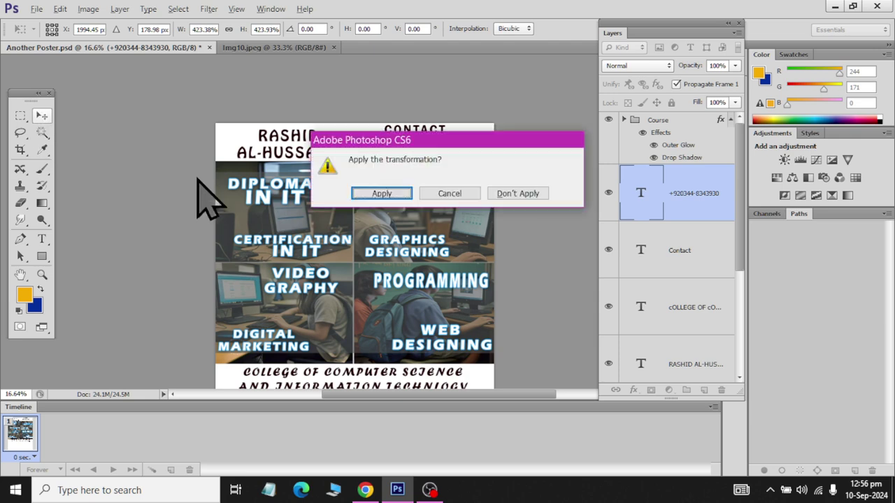
pyautogui.click(376, 193)
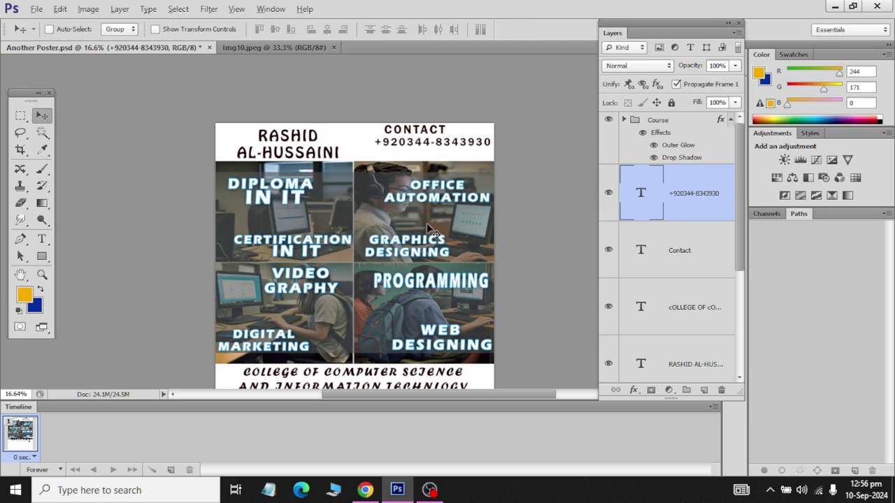
pyautogui.hotkey('ctrl', 'j')
# Move the duplicated phone line just below the first and start editing its digits
pyautogui.moveTo(403, 153); pyautogui.dragTo(403, 161)
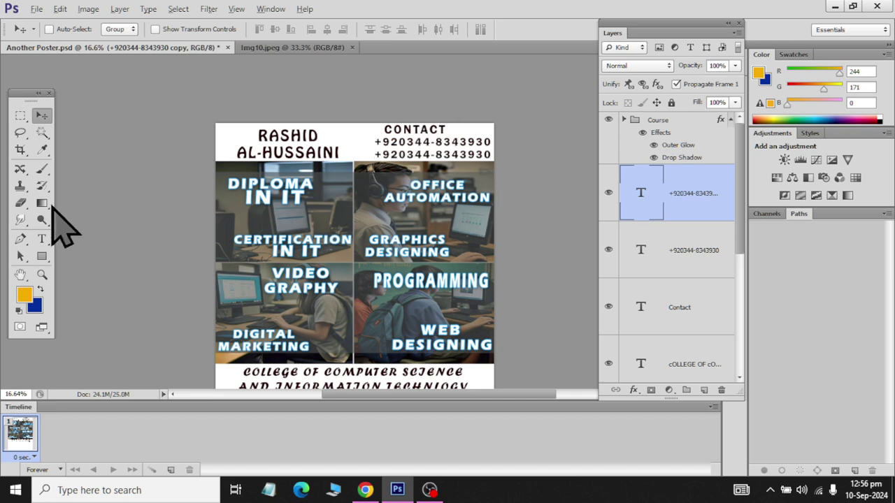
pyautogui.click(41, 239)
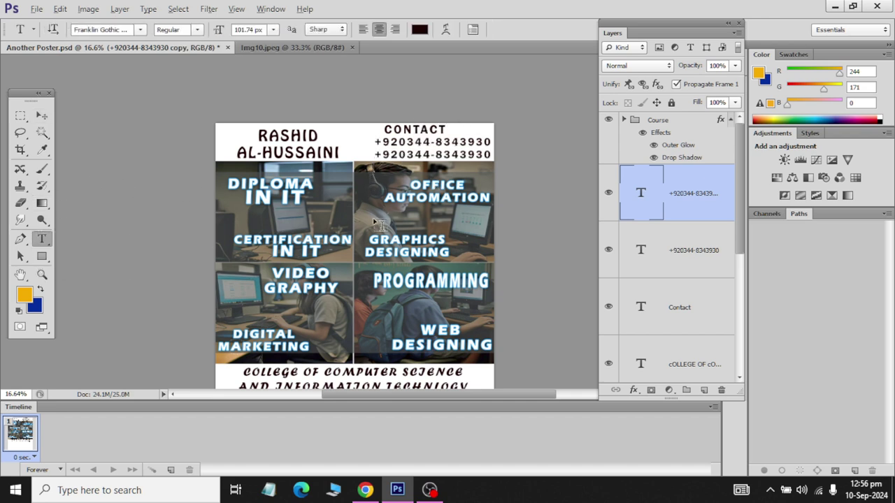
pyautogui.click(414, 154)
pyautogui.press('Left')
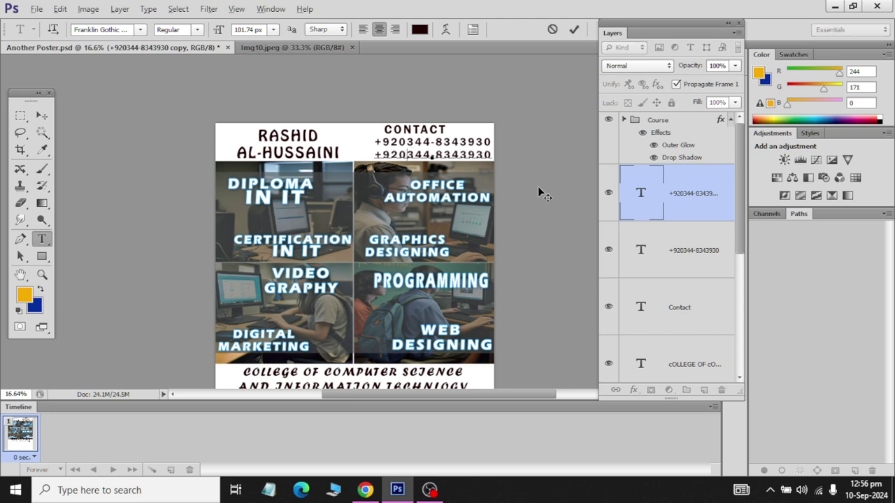
pyautogui.press('Left')
pyautogui.press('Left')
pyautogui.press('Left')
pyautogui.press('Right')
pyautogui.press('Right')
pyautogui.press('Right')
pyautogui.press('Right')
pyautogui.press('BackSpace')
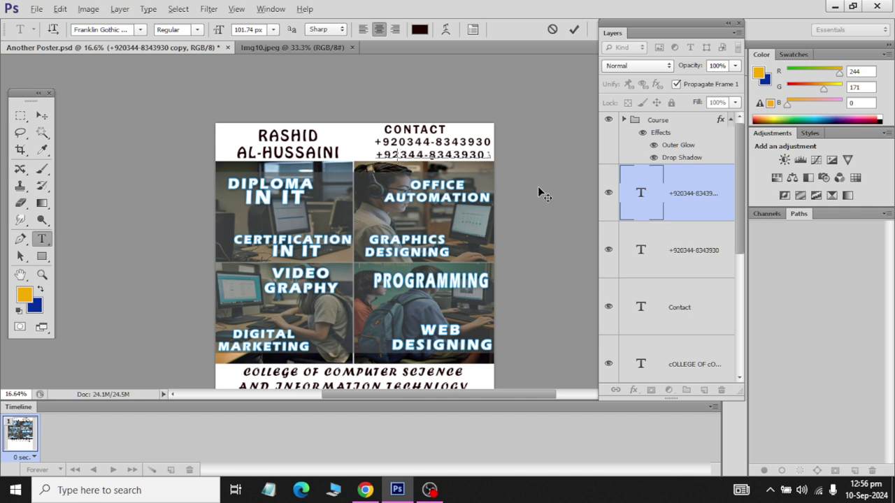
pyautogui.hotkey('ctrl', 'z')
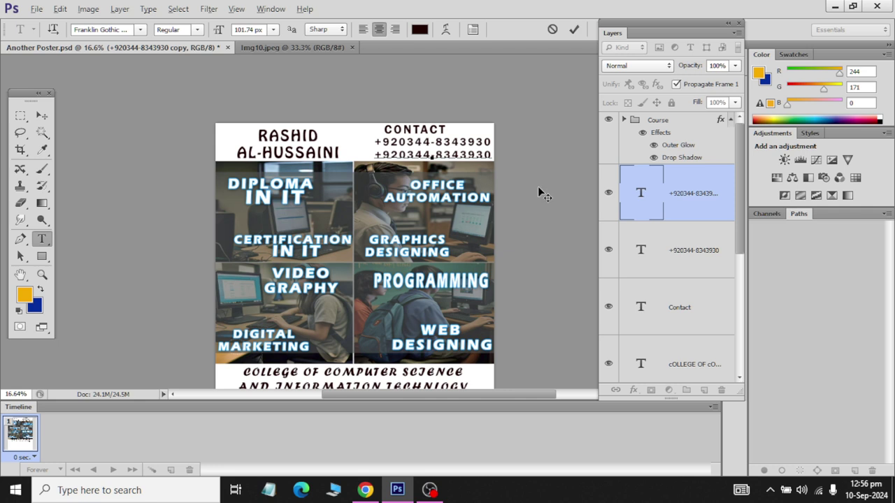
# Rewrite the copy as the second contact phone number, hyphenated
pyautogui.write('-')
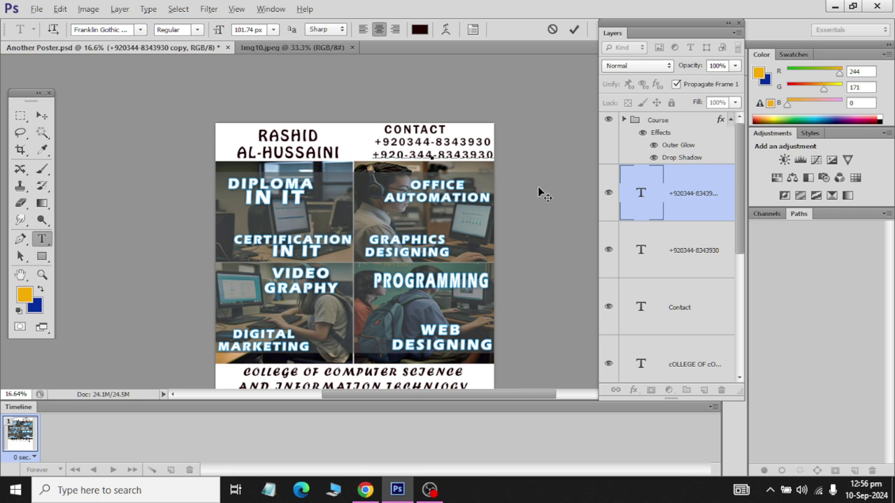
pyautogui.press('Right')
pyautogui.press('Right')
pyautogui.press('Right')
pyautogui.press('BackSpace')
pyautogui.press('BackSpace')
pyautogui.write('09')
pyautogui.press('Right')
pyautogui.press('Right')
pyautogui.press('Right')
pyautogui.press('Right')
pyautogui.press('Right')
pyautogui.press('Right')
pyautogui.press('BackSpace')
pyautogui.press('BackSpace')
pyautogui.press('BackSpace')
pyautogui.press('BackSpace')
pyautogui.press('BackSpace')
pyautogui.press('BackSpace')
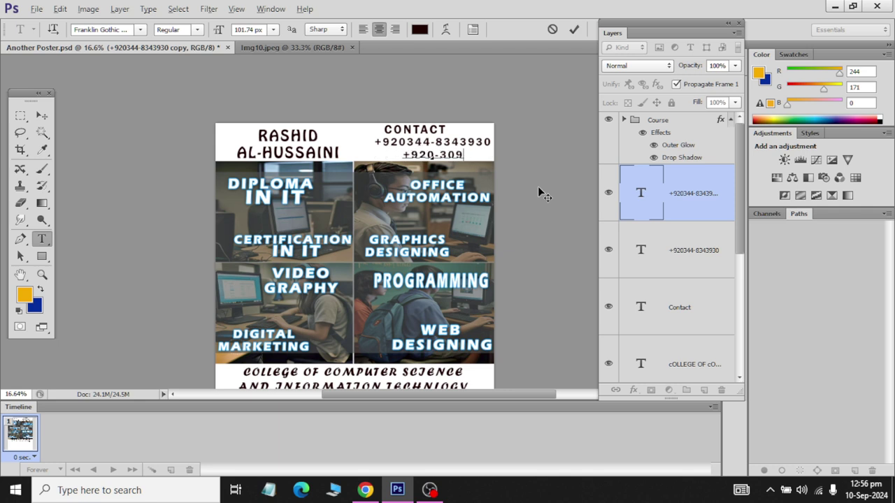
pyautogui.write('-')
pyautogui.write('013')
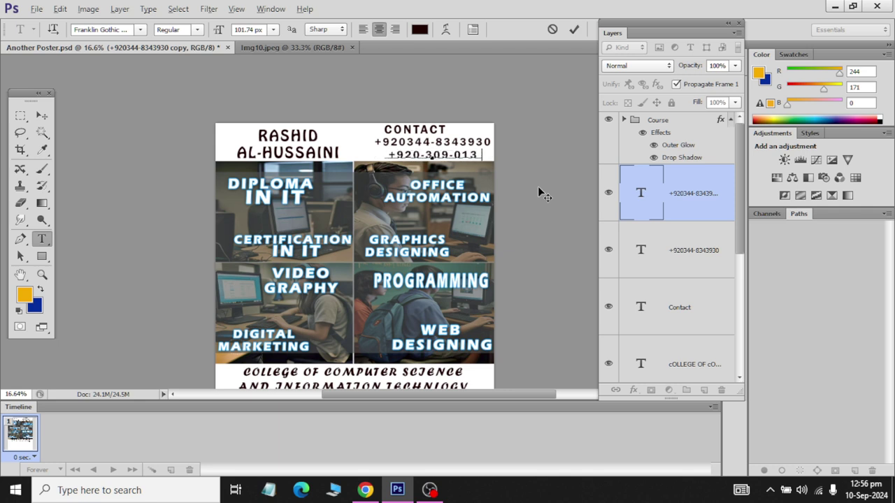
pyautogui.write('4936')
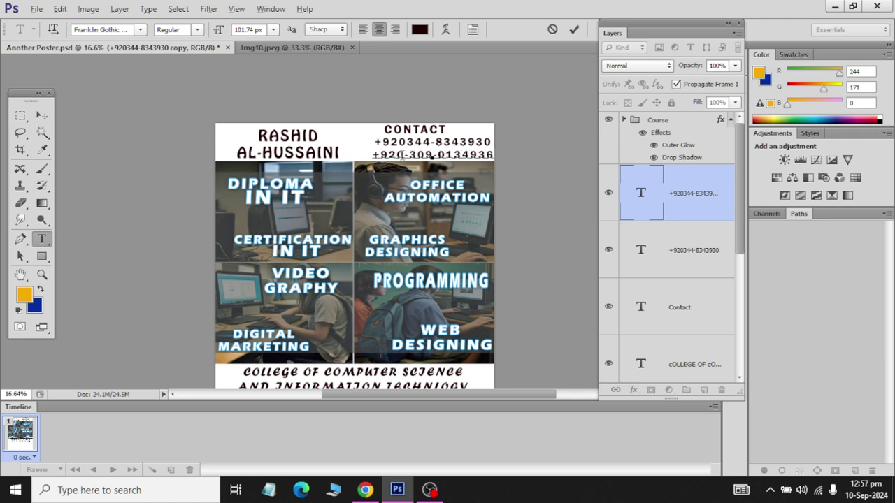
pyautogui.click(403, 156)
pyautogui.press('BackSpace')
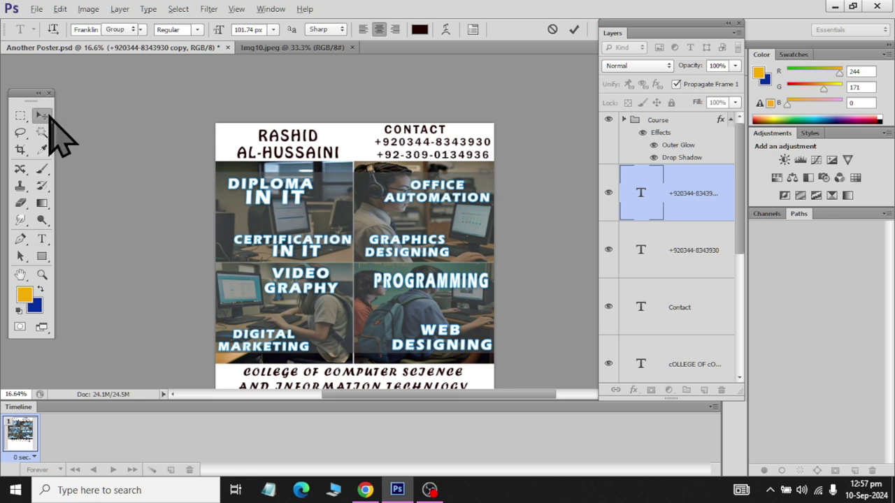
pyautogui.click(42, 115)
# Reformat the first phone number with a hyphen after the country code
pyautogui.click(42, 238)
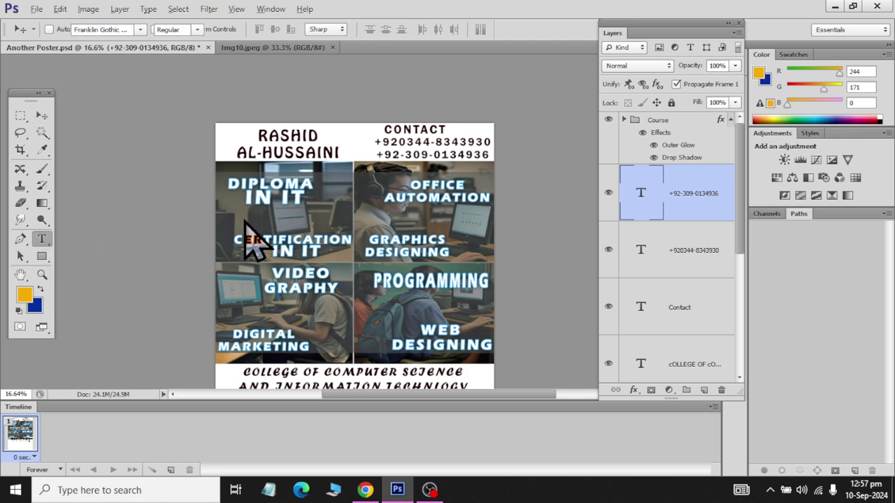
pyautogui.click(402, 140)
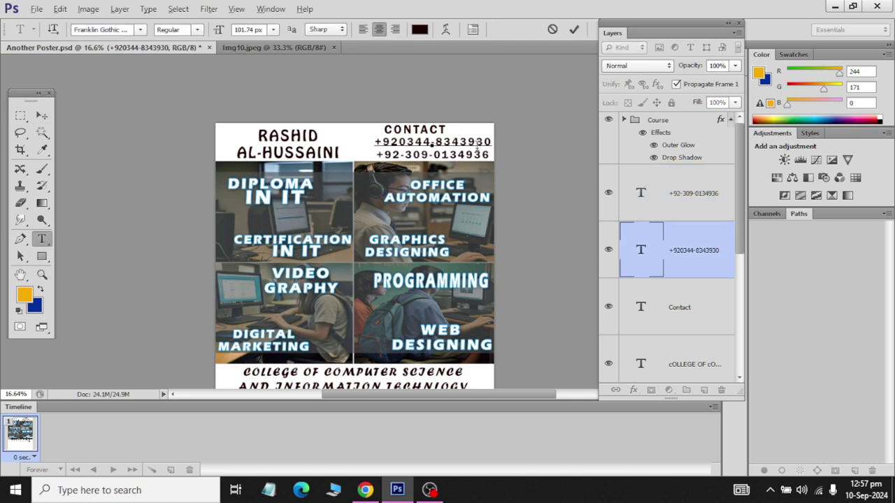
pyautogui.press('BackSpace')
pyautogui.write('-')
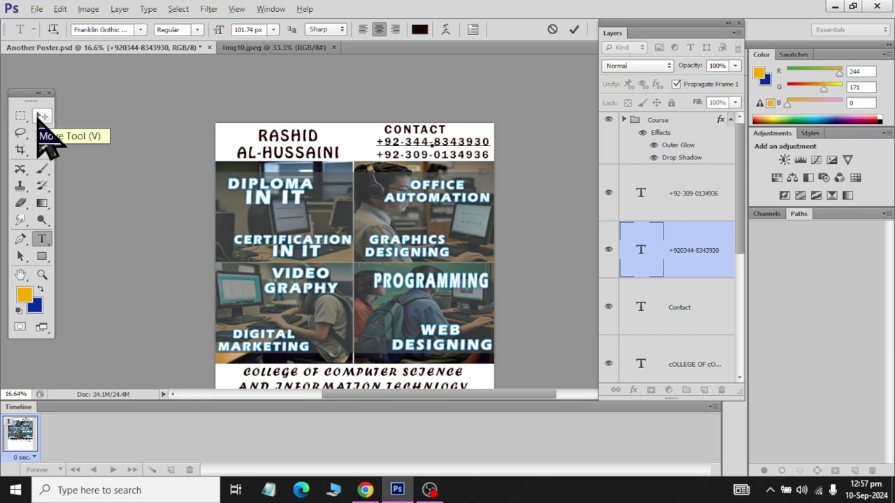
pyautogui.click(41, 117)
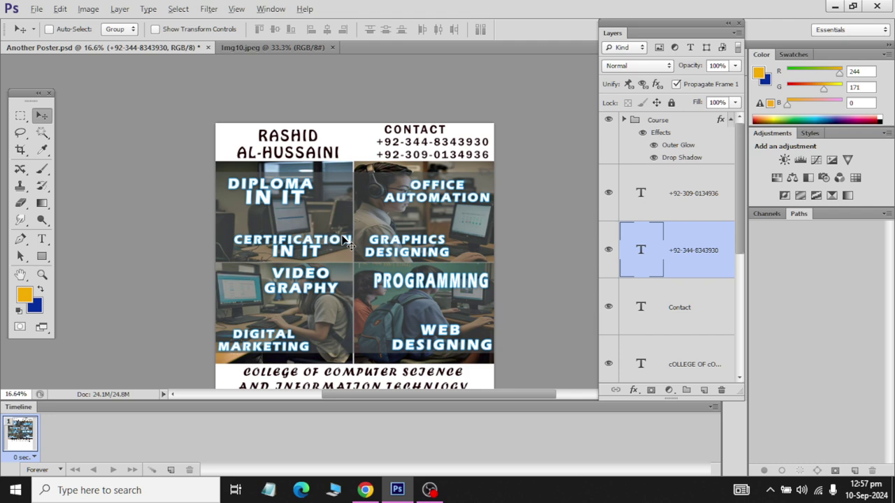
# Type a line of Urdu text near the poster's bottom, below the college name
pyautogui.scroll(-1, 347, 239)
pyautogui.scroll(-2, 349, 238)
pyautogui.scroll(-2, 355, 236)
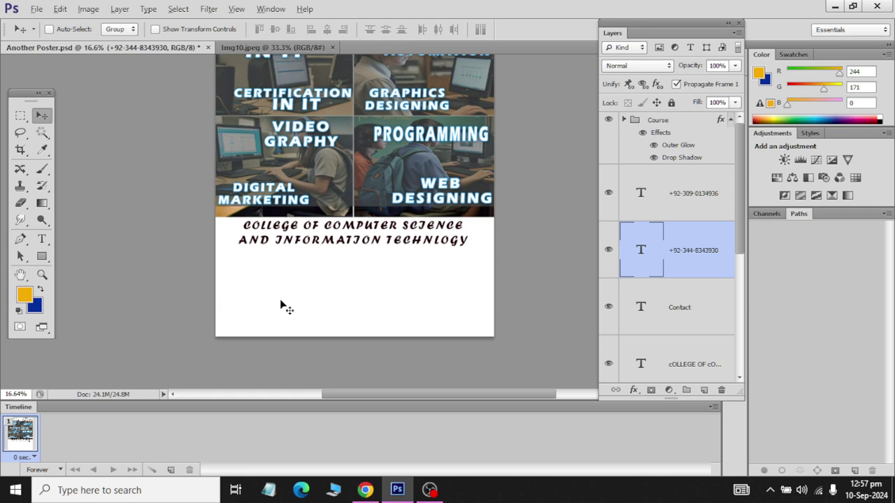
pyautogui.click(42, 238)
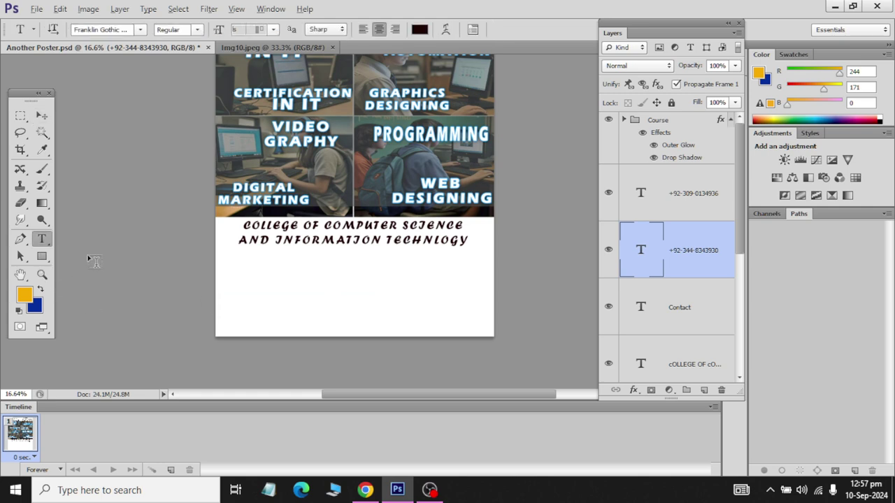
pyautogui.click(238, 322)
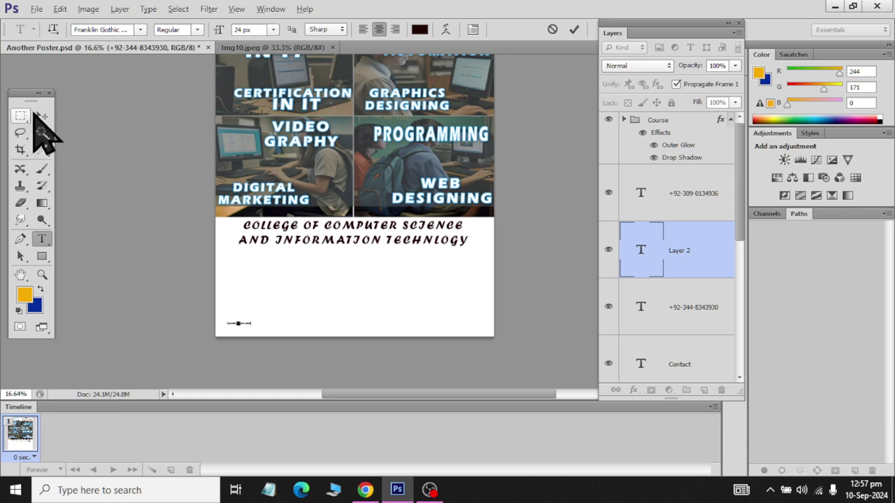
pyautogui.click(42, 115)
# Scale the Urdu line up about 687%, centre it at the bottom, and select its text
pyautogui.hotkey('ctrl', 't')
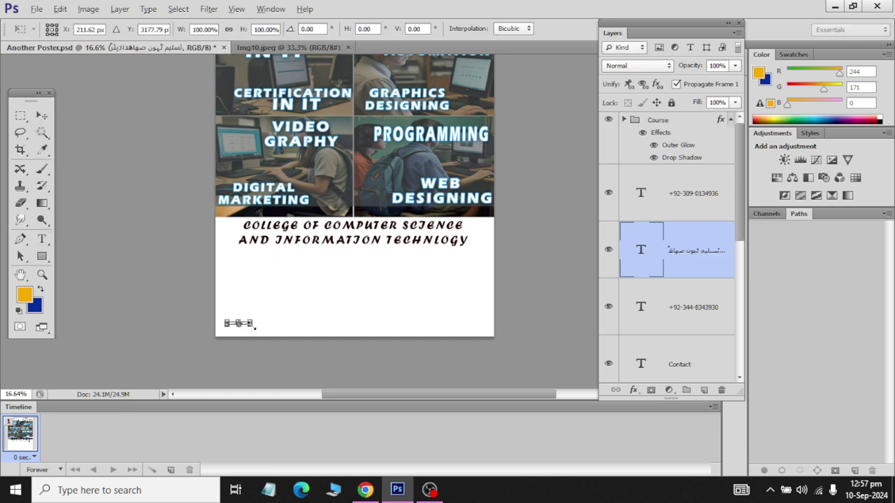
pyautogui.moveTo(253, 326); pyautogui.dragTo(319, 334)
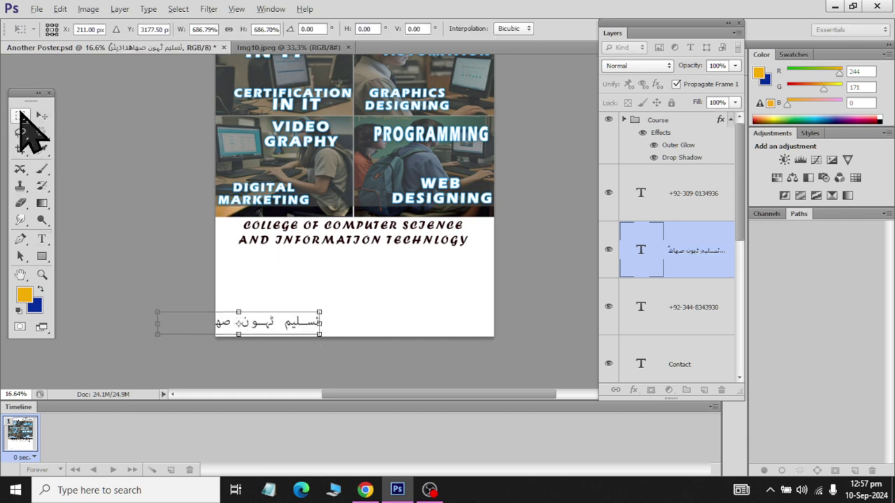
pyautogui.click(42, 116)
pyautogui.click(380, 194)
pyautogui.moveTo(300, 338)
pyautogui.mouseDown()
pyautogui.moveTo(368, 308)
pyautogui.moveTo(402, 306)
pyautogui.mouseUp()
pyautogui.click(42, 239)
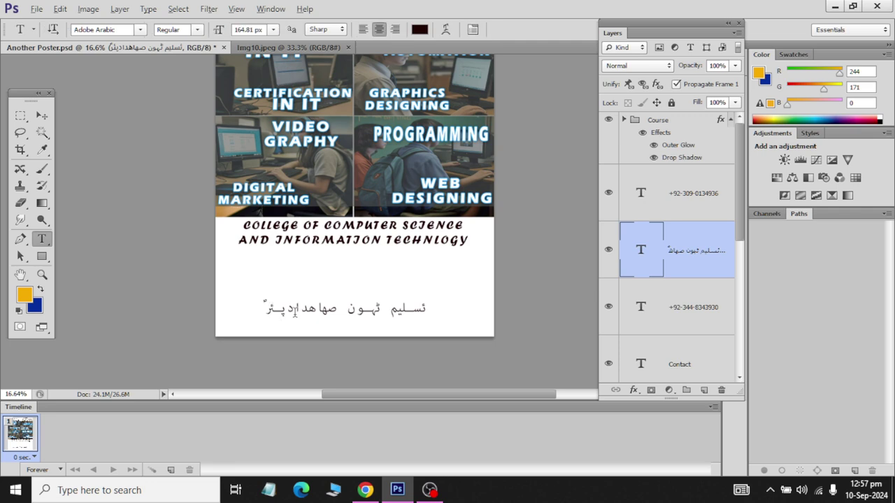
pyautogui.moveTo(293, 311); pyautogui.dragTo(165, 89)
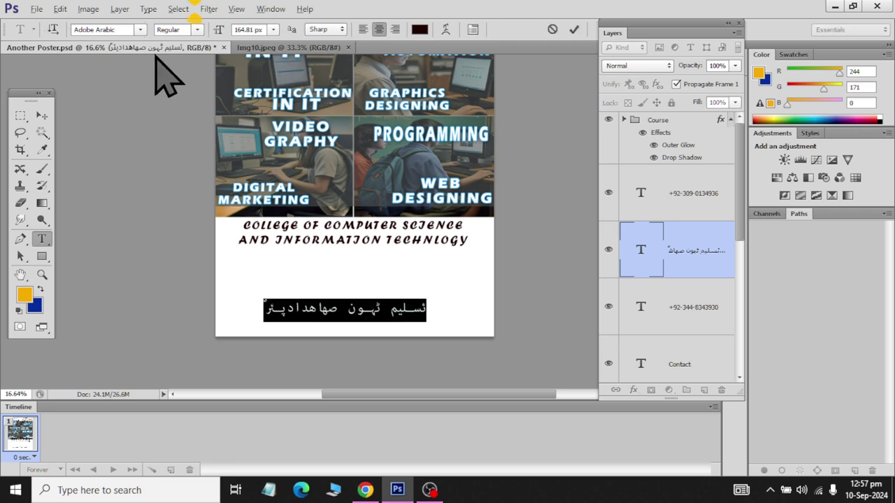
# Apply the Anglo Text font to the Urdu line
pyautogui.click(140, 30)
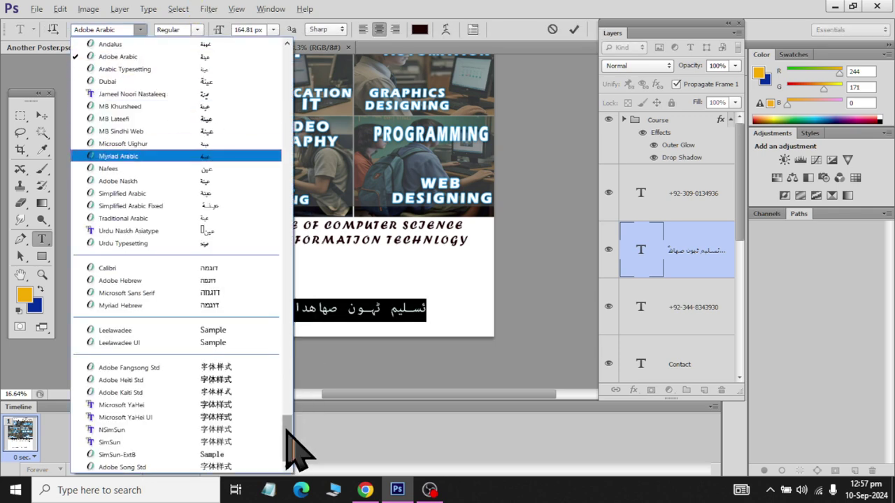
pyautogui.moveTo(293, 448); pyautogui.dragTo(281, 63)
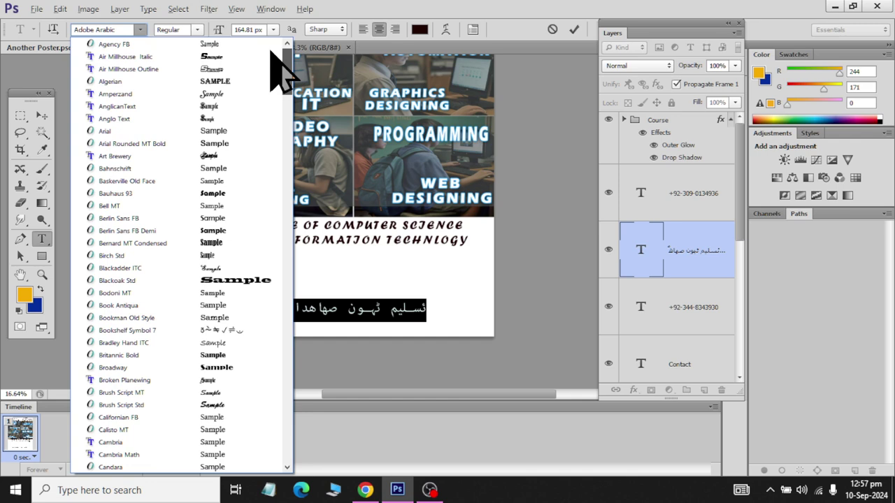
pyautogui.click(143, 120)
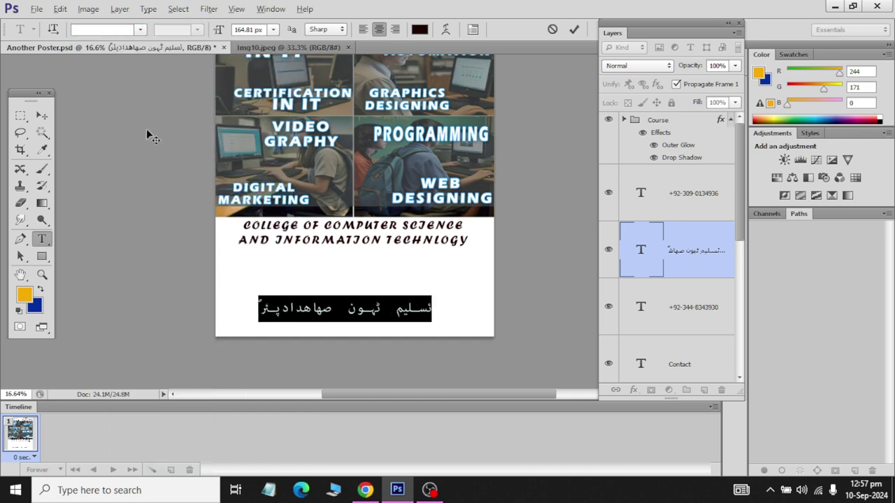
pyautogui.click(159, 119)
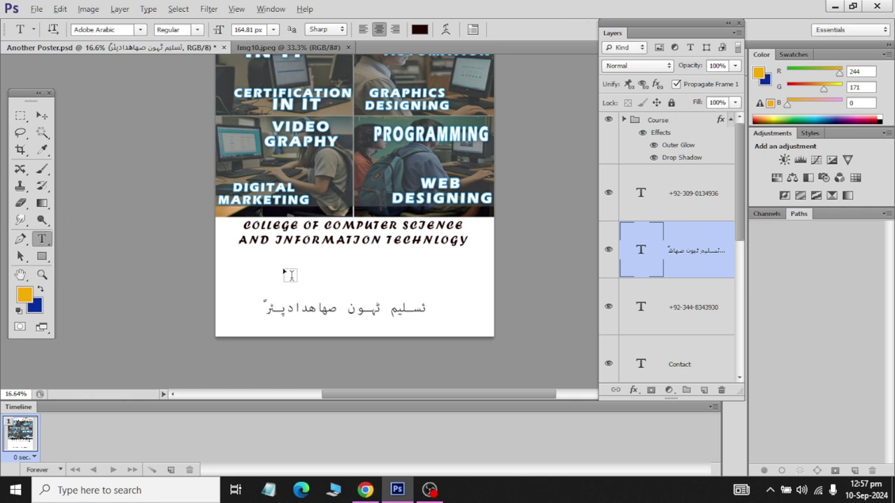
# Replace the Urdu text with MUSLIM TOWN SHAHDADPUR
pyautogui.click(323, 307)
pyautogui.hotkey('ctrl', 'a')
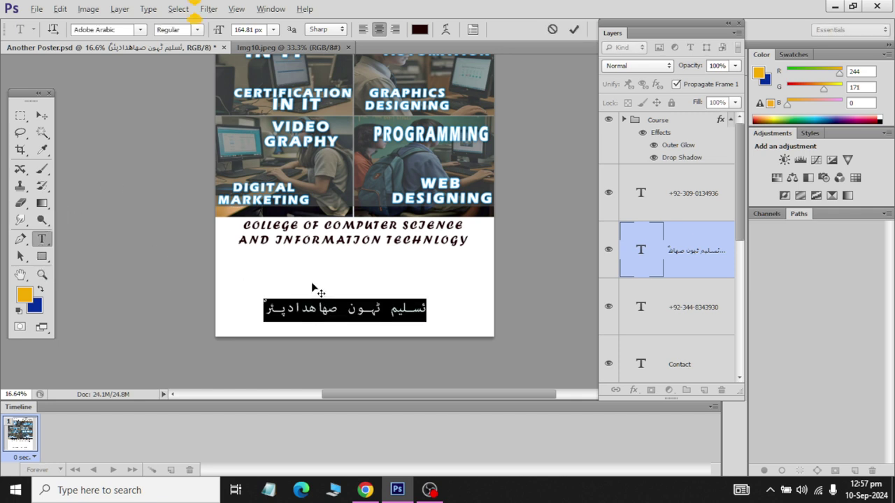
pyautogui.press('BackSpace')
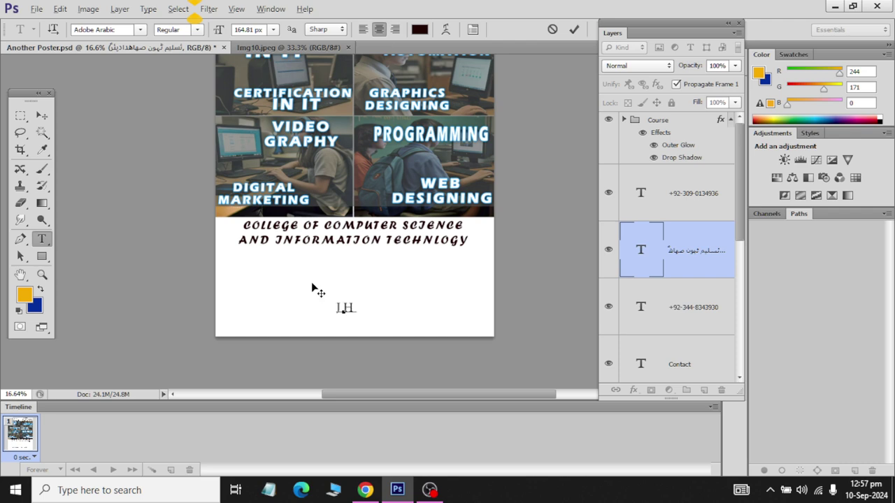
pyautogui.write('MU')
pyautogui.write('HA')
pyautogui.press('BackSpace')
pyautogui.press('BackSpace')
pyautogui.write('SL')
pyautogui.write('IM TOWN SH')
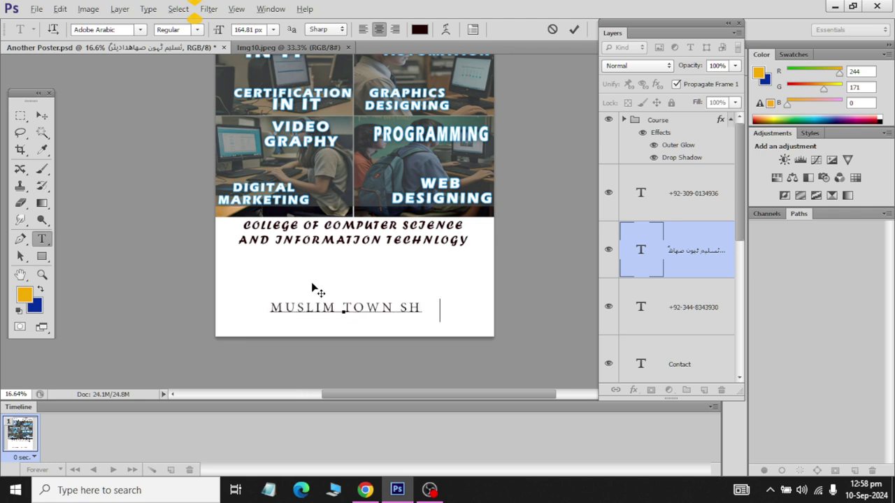
pyautogui.write('AHDADPUR')
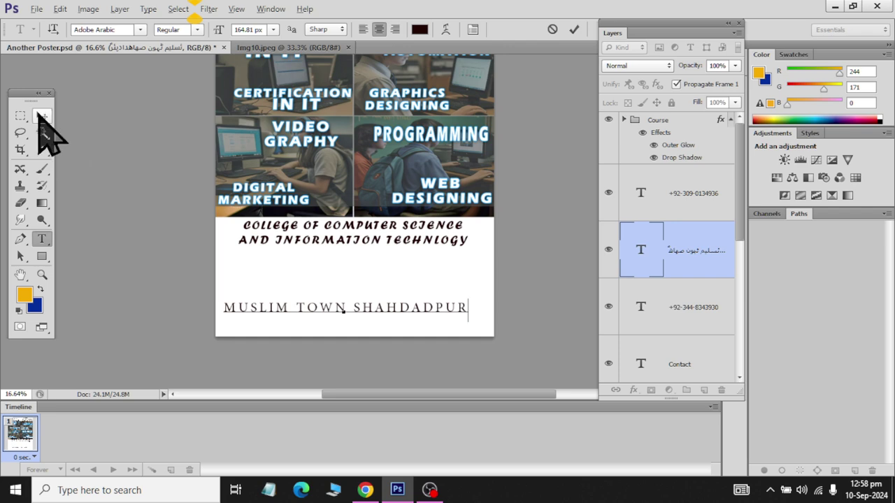
# Make the MUSLIM TOWN SHAHDADPUR line bold and move it down near the bottom edge
pyautogui.hotkey('ctrl', 'a')
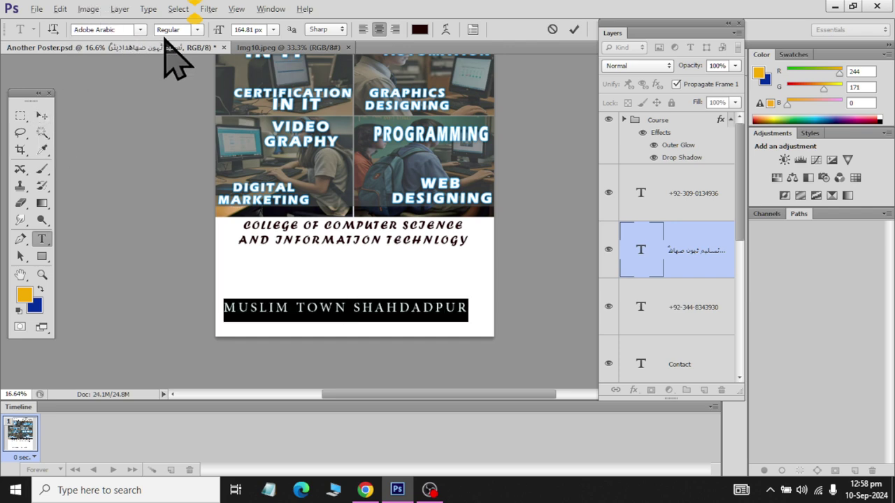
pyautogui.click(196, 30)
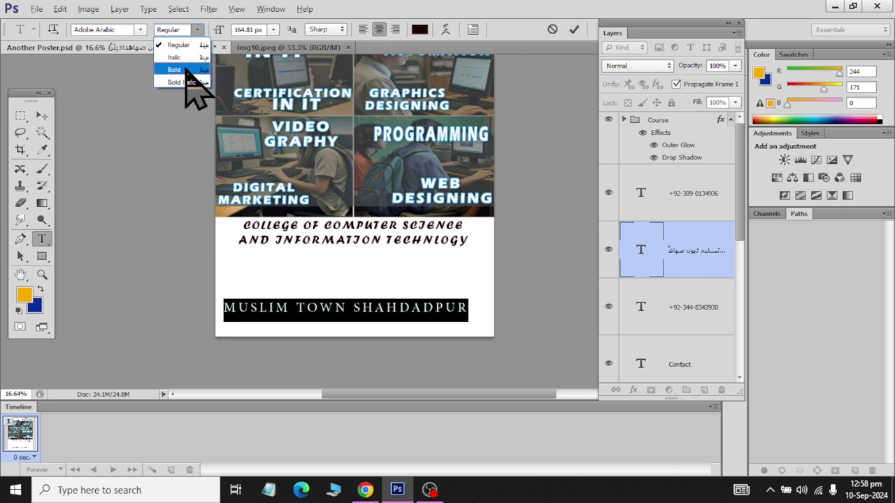
pyautogui.click(183, 69)
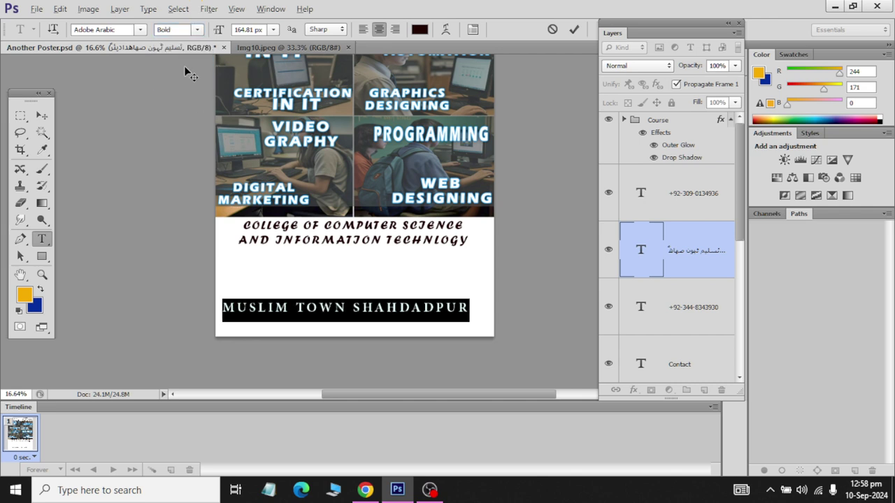
pyautogui.click(42, 115)
pyautogui.moveTo(360, 312)
pyautogui.mouseDown()
pyautogui.moveTo(375, 330)
pyautogui.moveTo(368, 326)
pyautogui.mouseUp()
# Nudge the MUSLIM TOWN SHAHDADPUR text down one step, then hide its layer
pyautogui.press('Down')
pyautogui.press('Down')
pyautogui.press('Down')
pyautogui.press('Down')
pyautogui.press('Down')
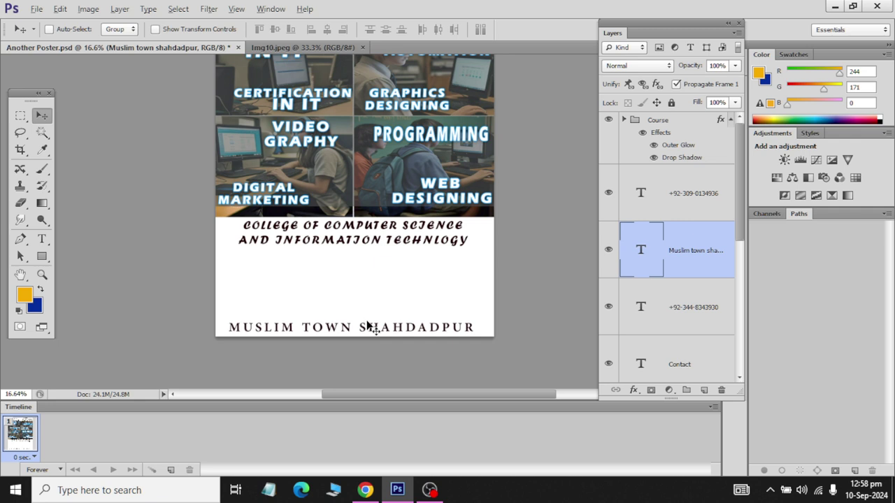
pyautogui.click(608, 249)
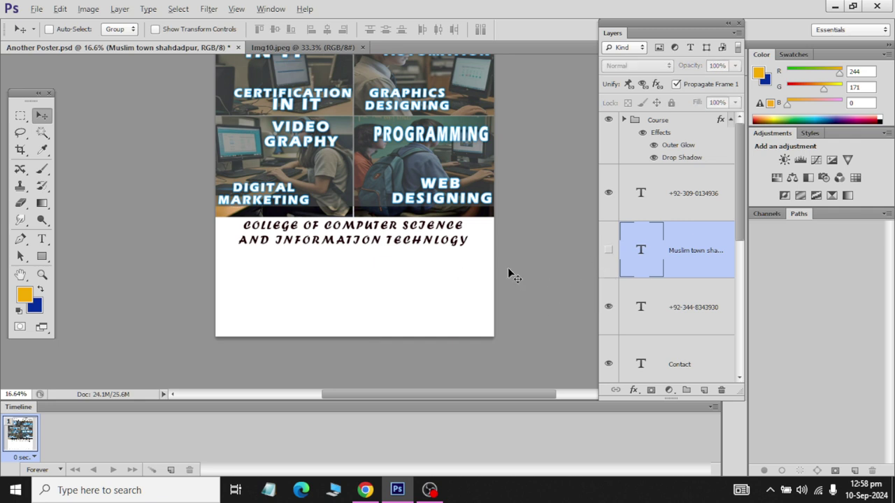
pyautogui.scroll(2, 489, 275)
pyautogui.scroll(3, 409, 280)
pyautogui.scroll(-1, 405, 276)
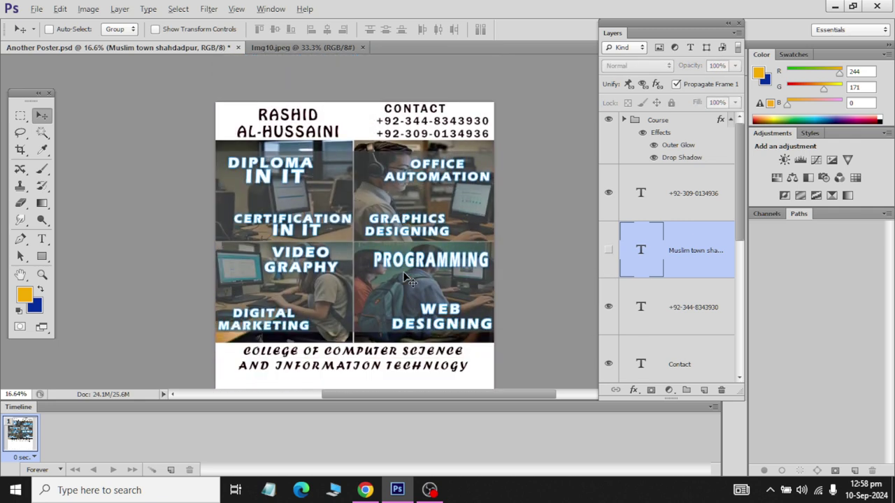
pyautogui.scroll(-2, 405, 275)
pyautogui.scroll(-1, 405, 274)
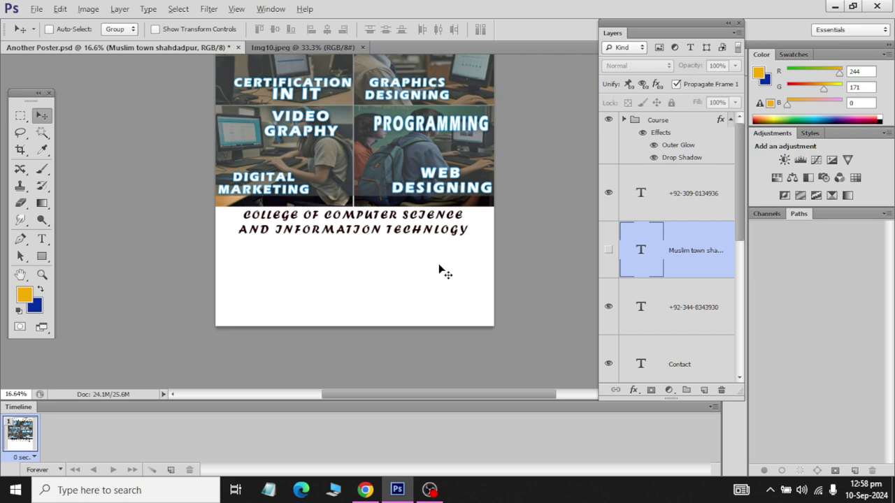
pyautogui.scroll(1, 430, 273)
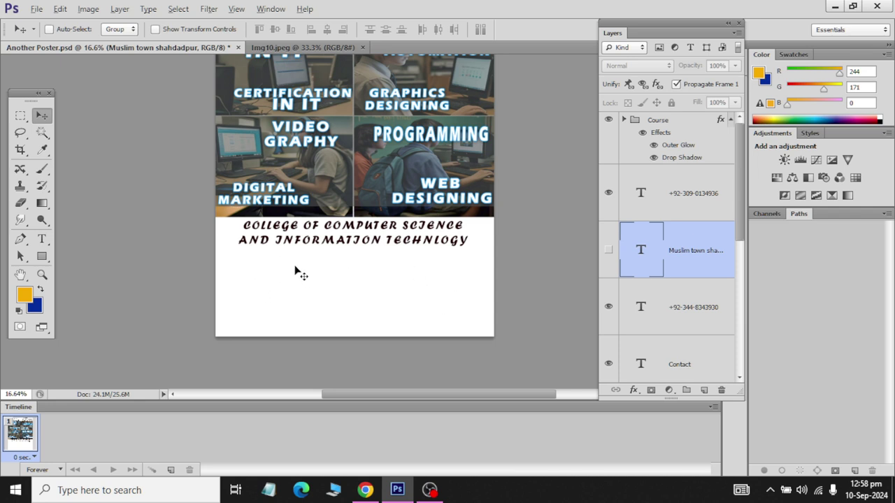
pyautogui.scroll(5, 296, 271)
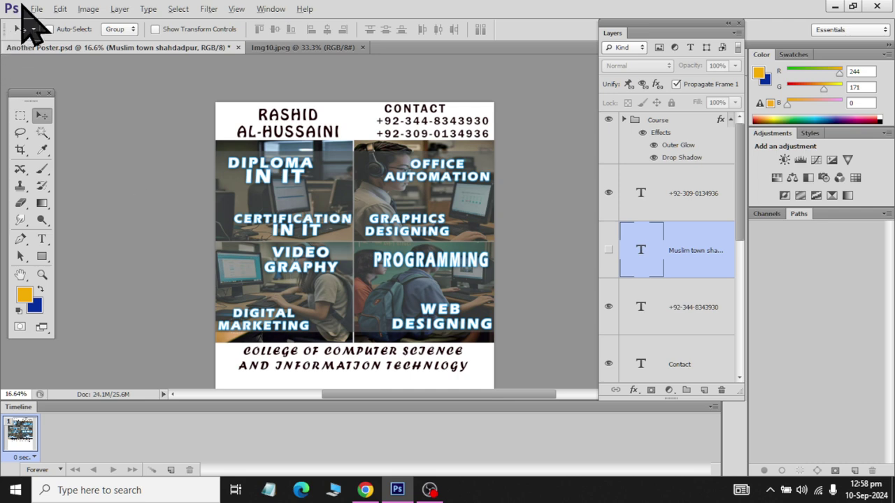
pyautogui.click(37, 9)
pyautogui.click(73, 206)
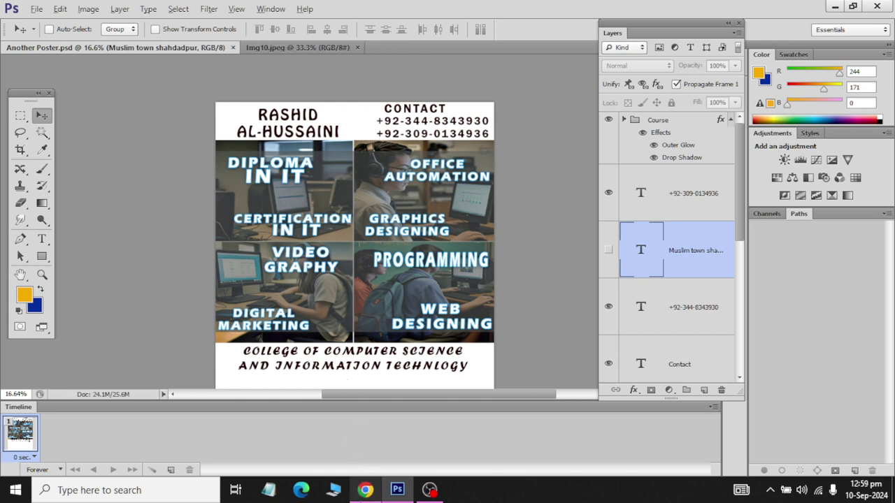
# In Meta AI, replace the old prompt with 'Create Realistic Professional Image for Computer College'
pyautogui.click(365, 490)
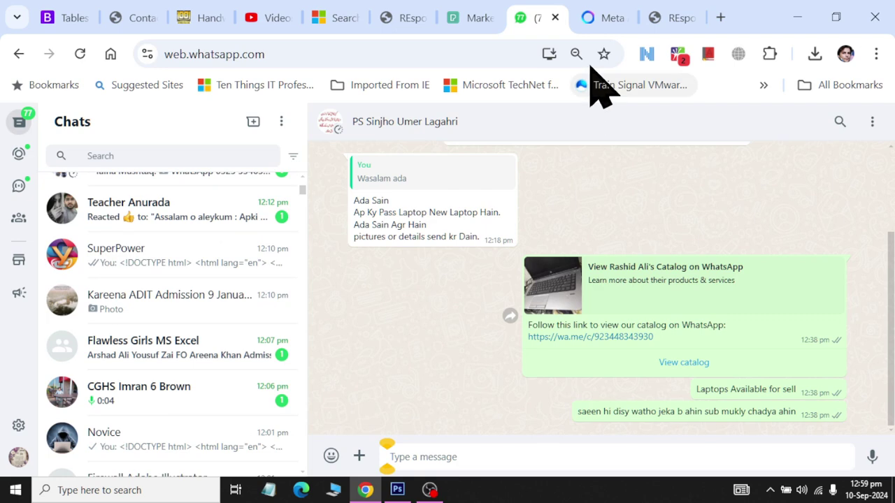
pyautogui.click(603, 18)
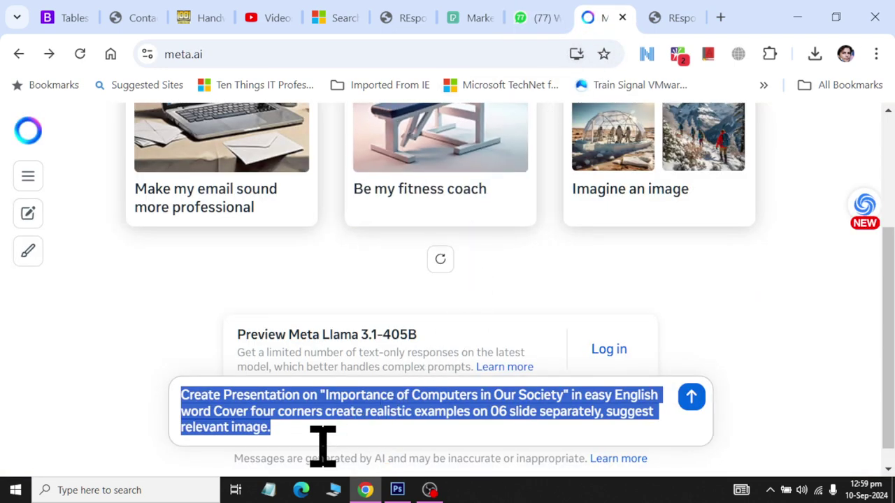
pyautogui.moveTo(295, 430); pyautogui.dragTo(176, 390)
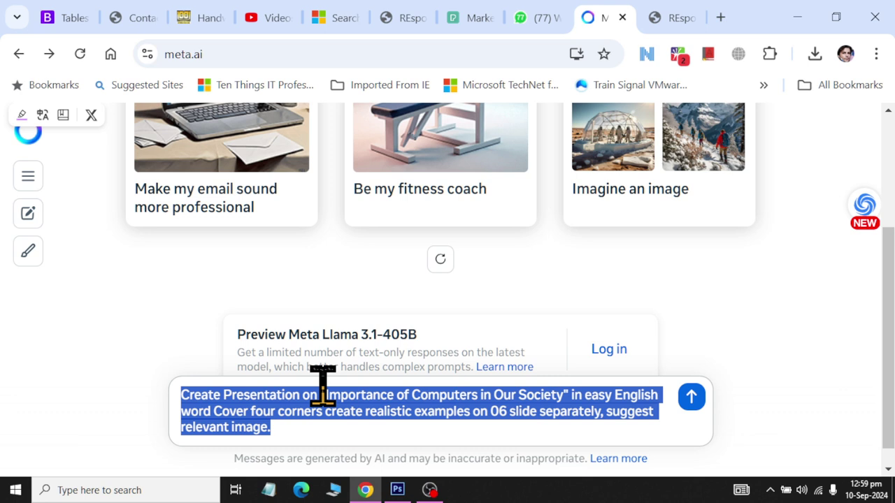
pyautogui.write('Create')
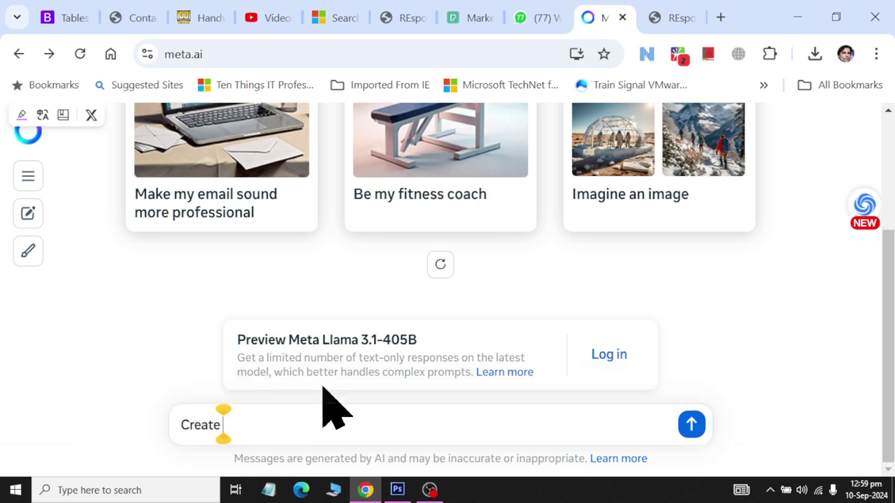
pyautogui.write(' Realistic')
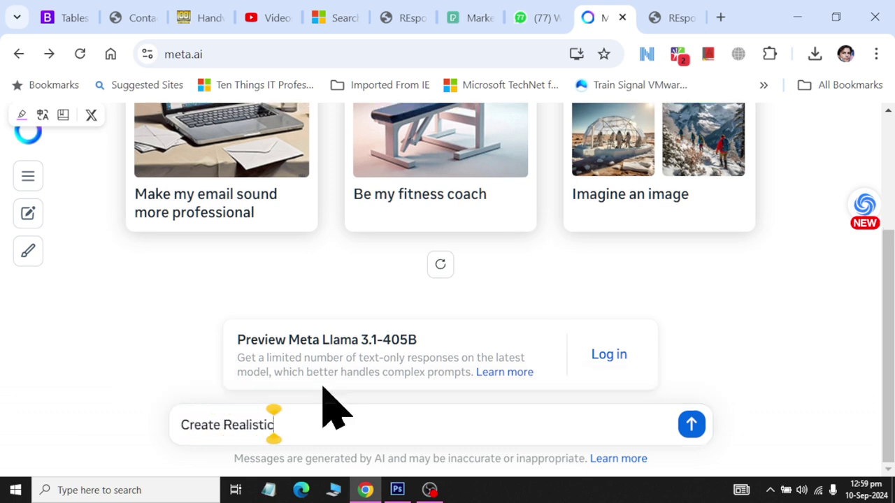
pyautogui.write(' Professio')
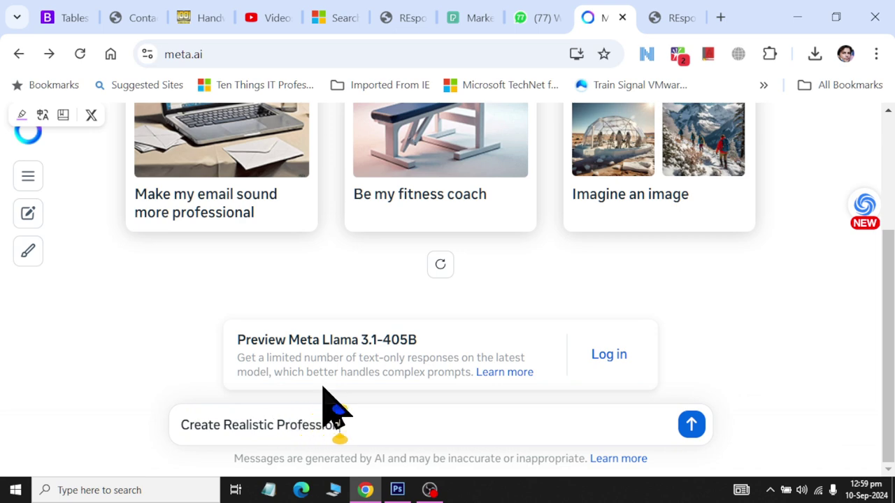
pyautogui.write('nal Ima')
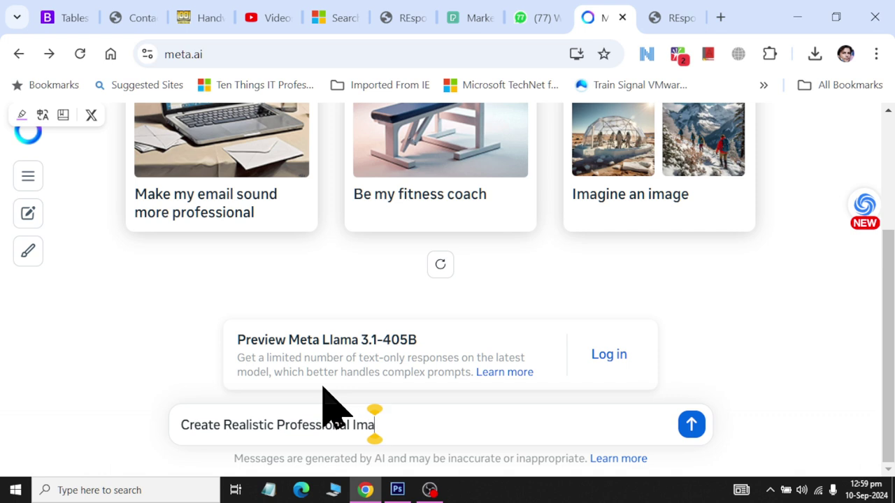
pyautogui.write('ge for')
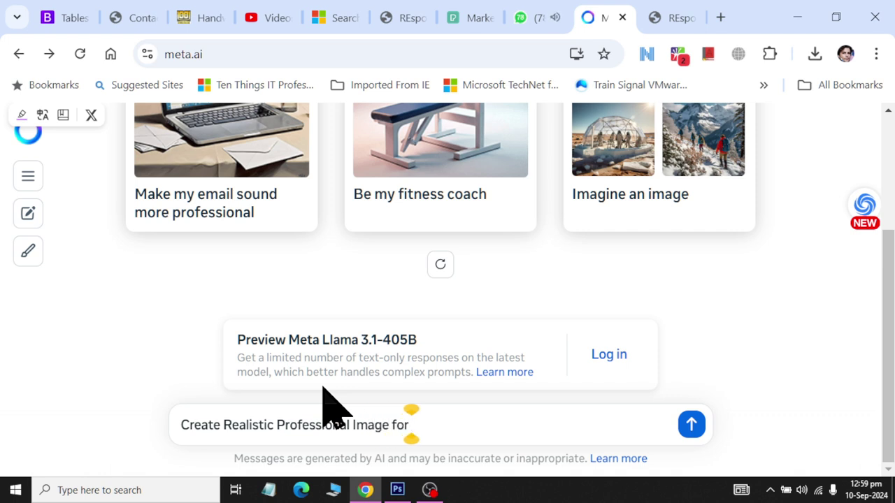
pyautogui.write(' Computer')
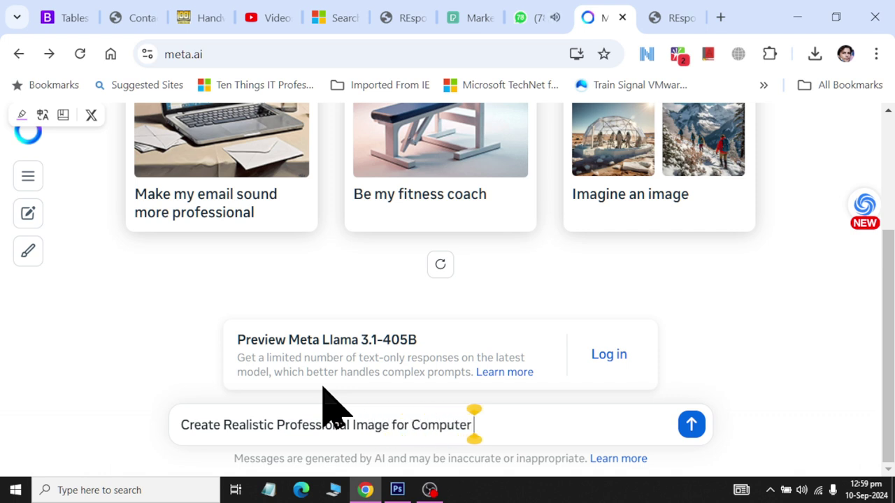
pyautogui.write(' Institut')
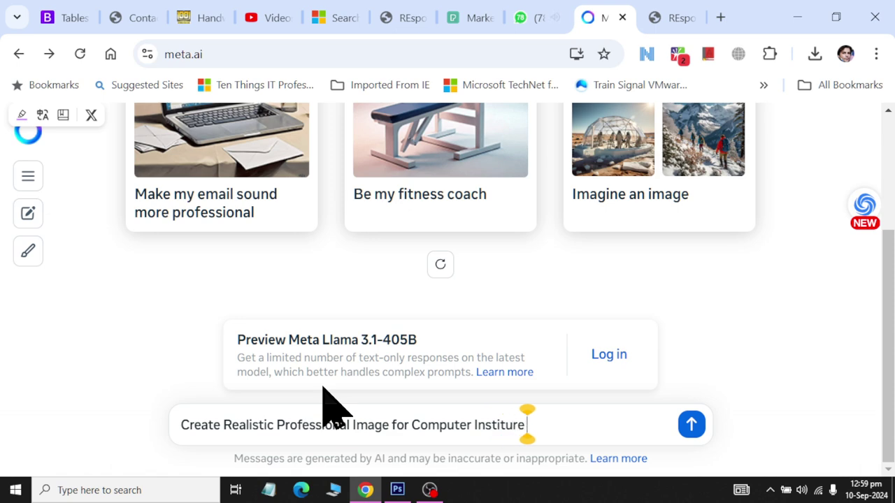
pyautogui.write('e')
pyautogui.press('BackSpace')
pyautogui.press('BackSpace')
pyautogui.press('BackSpace')
pyautogui.press('BackSpace')
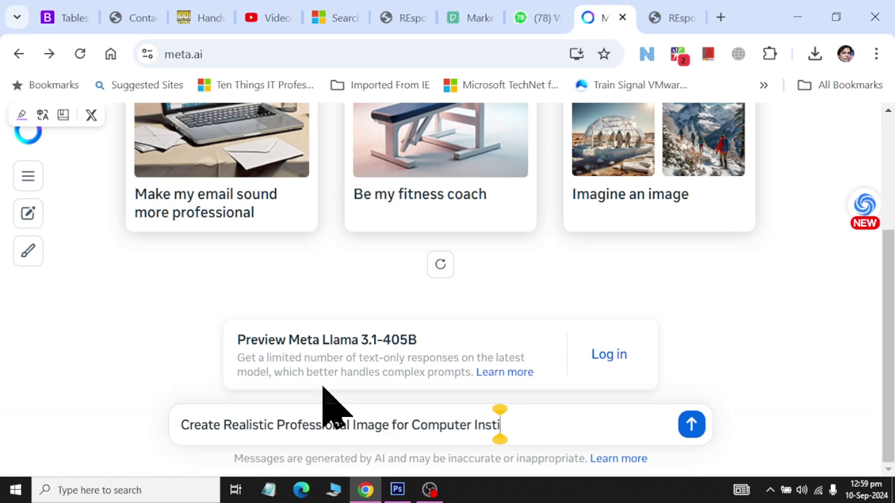
pyautogui.press('BackSpace')
pyautogui.press('BackSpace')
pyautogui.press('BackSpace')
# Finish the prompt with 'Banner, Image Should be high Resolution and Human Understandable with clearity'
pyautogui.press('BackSpace')
pyautogui.write('Com')
pyautogui.press('BackSpace')
pyautogui.write('l')
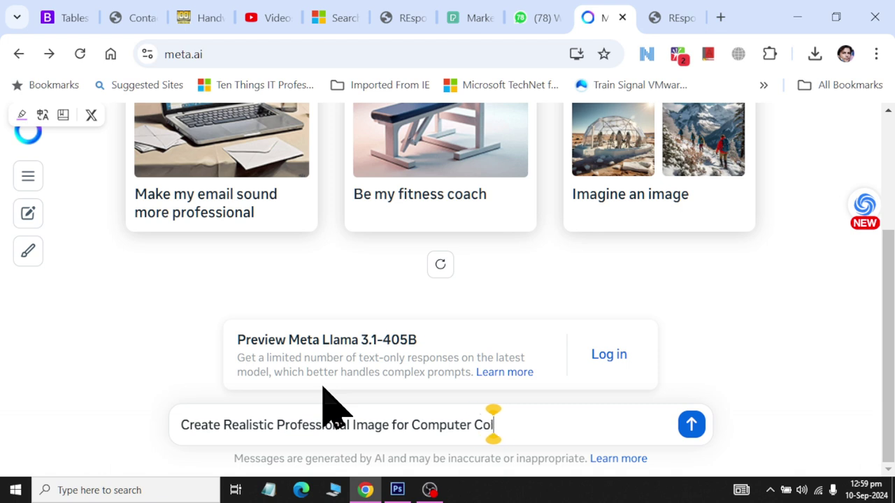
pyautogui.write('lege B')
pyautogui.press('BackSpace')
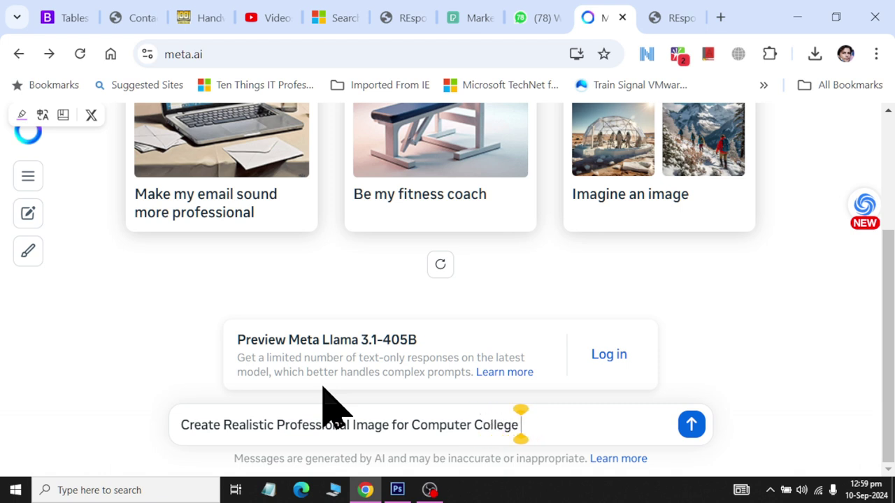
pyautogui.write('Banner')
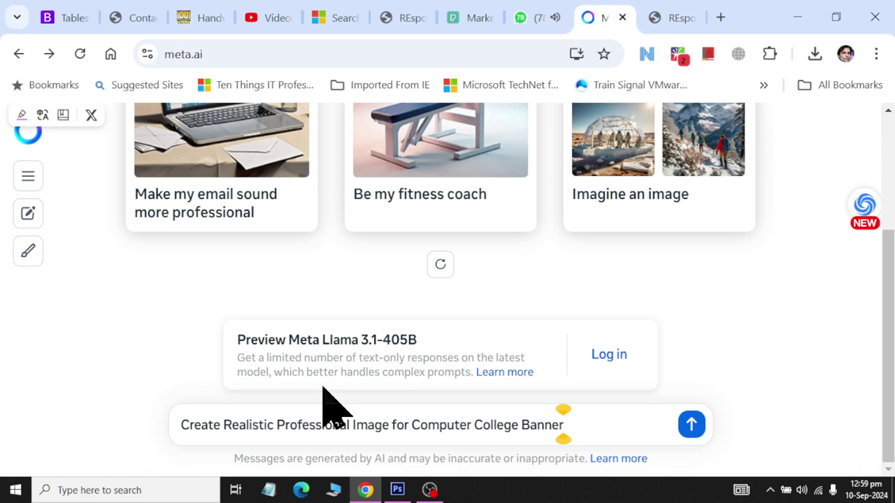
pyautogui.write(',')
pyautogui.write(' Image')
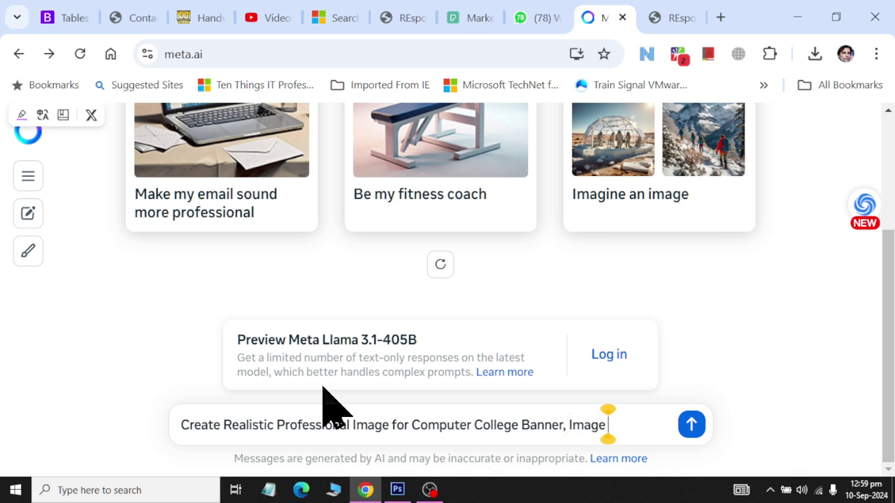
pyautogui.write(' Should be')
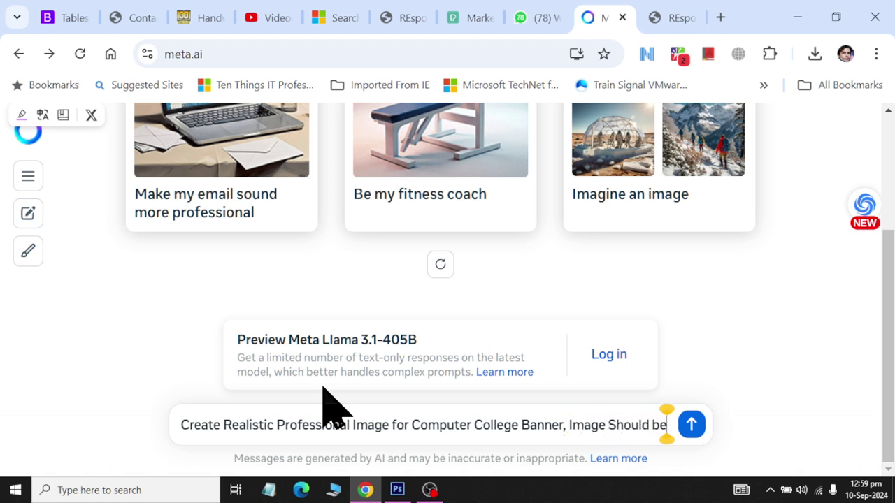
pyautogui.write(' high Res')
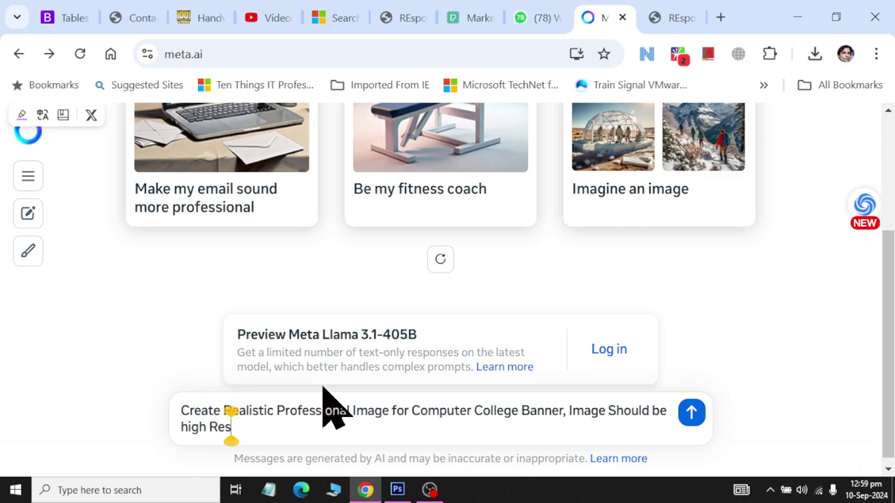
pyautogui.write('olution')
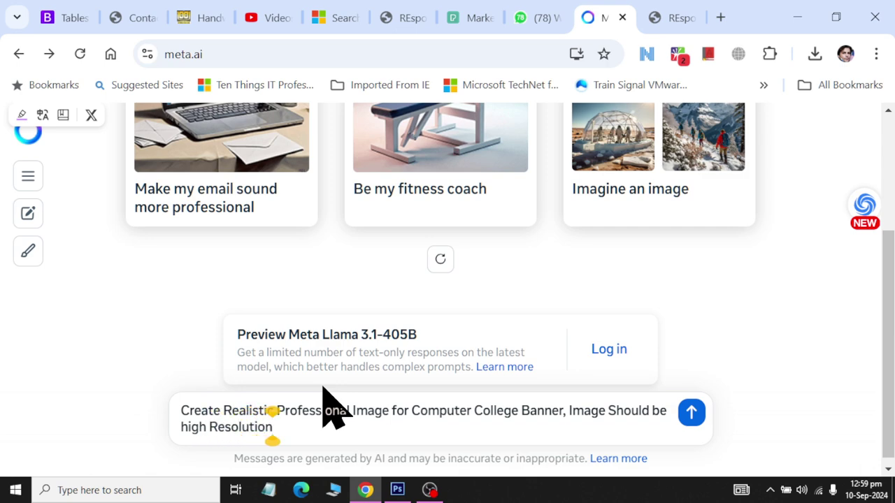
pyautogui.write(' and')
pyautogui.press('BackSpace')
pyautogui.press('BackSpace')
pyautogui.press('BackSpace')
pyautogui.write('and')
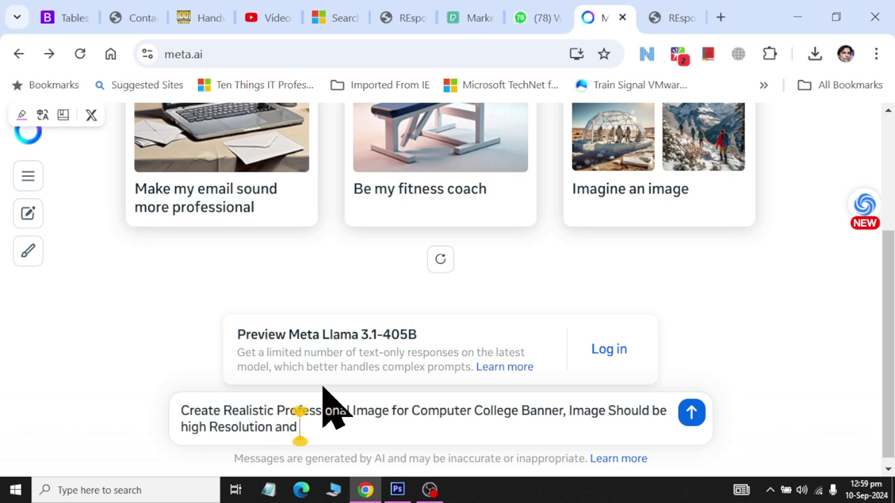
pyautogui.write(' Cle')
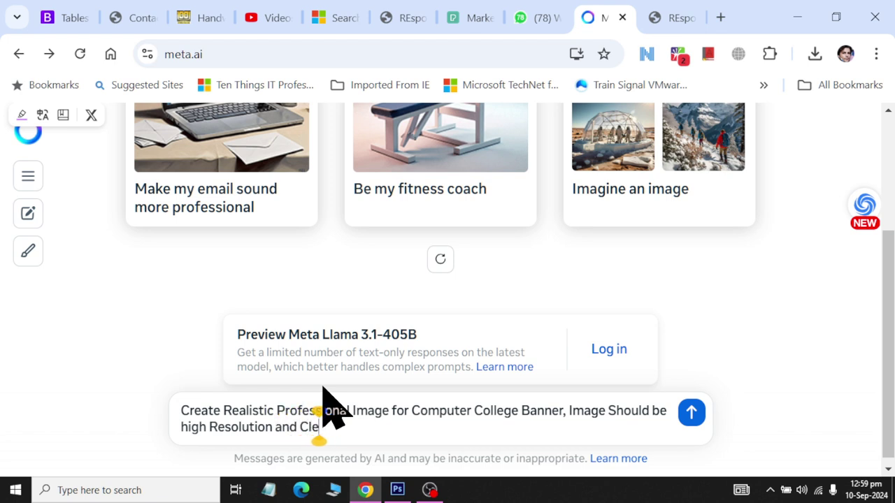
pyautogui.press('BackSpace')
pyautogui.press('BackSpace')
pyautogui.press('BackSpace')
pyautogui.write('Human')
pyautogui.write(' Understand')
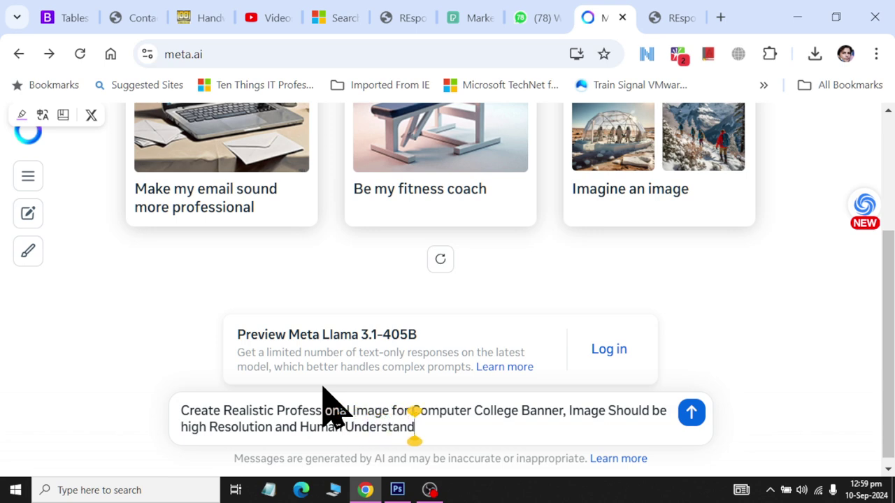
pyautogui.write('able')
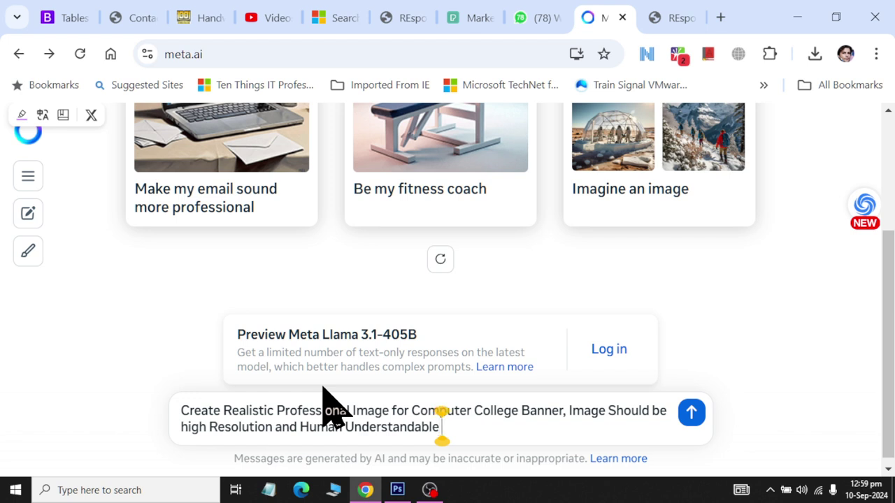
pyautogui.write(' with clear')
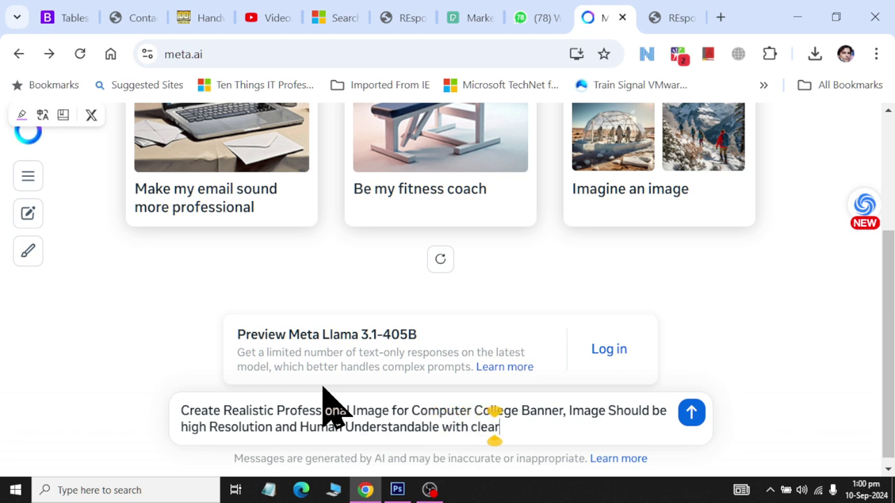
pyautogui.write('ity.')
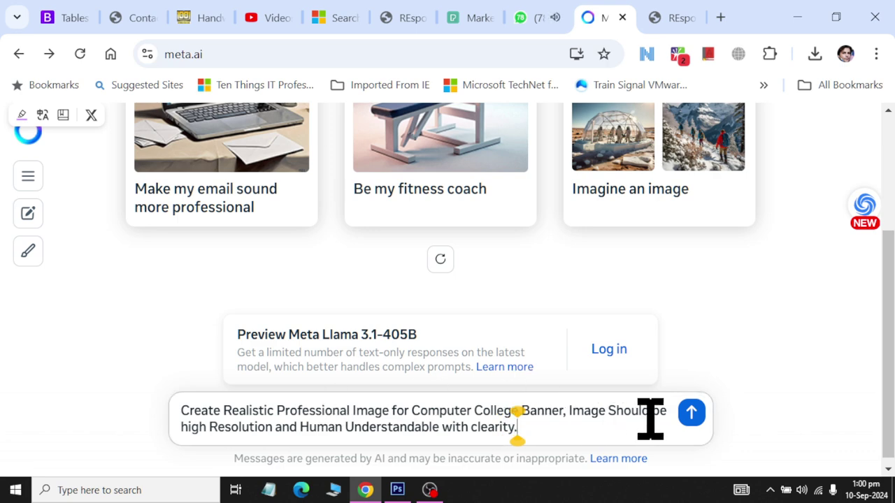
# Send the computer college banner prompt to Meta AI and select the sent prompt text
pyautogui.click(692, 414)
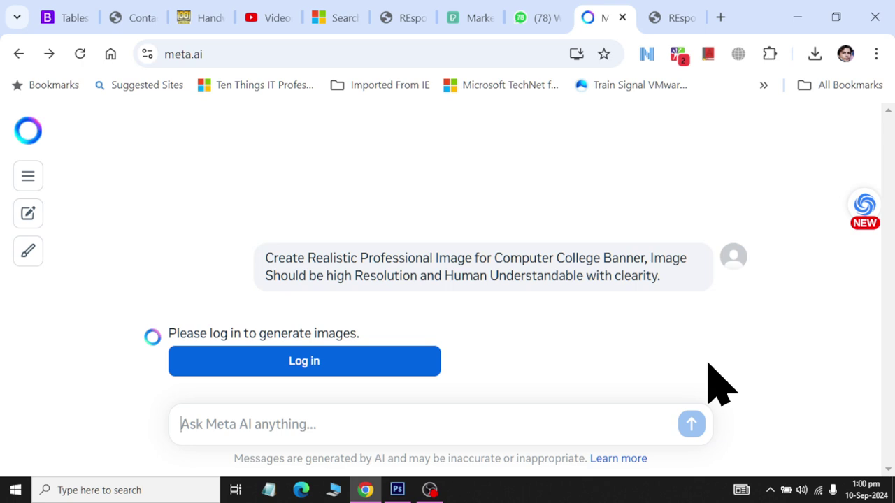
pyautogui.moveTo(266, 257); pyautogui.dragTo(670, 284)
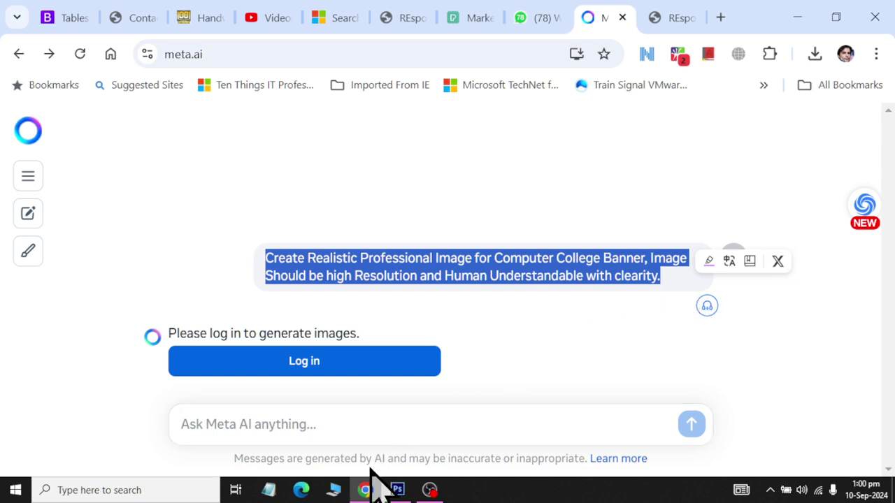
# Paste the banner prompt into the WhatsApp 'Blossom: Microsoft Office Word' chat, then return to Meta AI
pyautogui.click(537, 17)
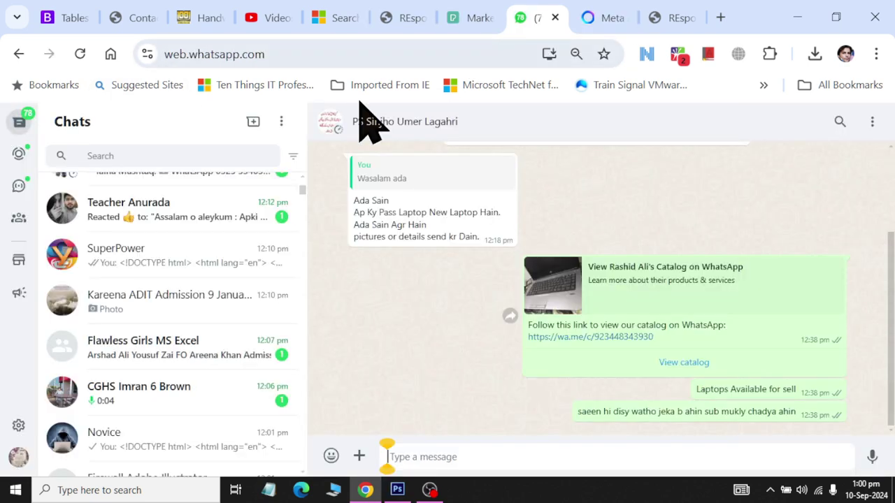
pyautogui.click(183, 152)
pyautogui.write('lo')
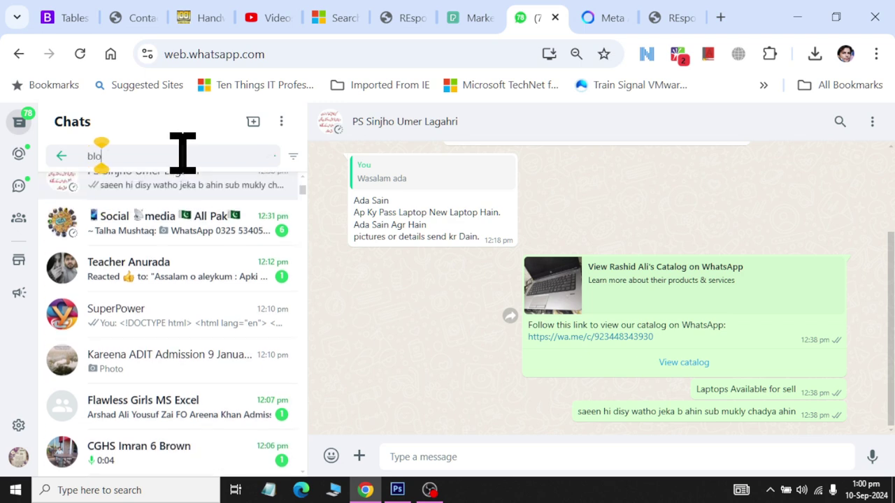
pyautogui.write('ssom')
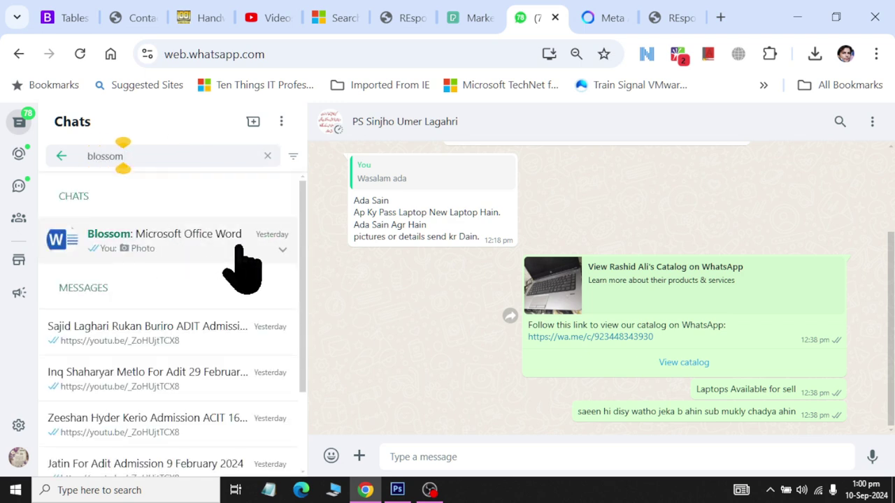
pyautogui.click(240, 248)
pyautogui.hotkey('ctrl', 'v')
pyautogui.hotkey('alt', 'Tab')
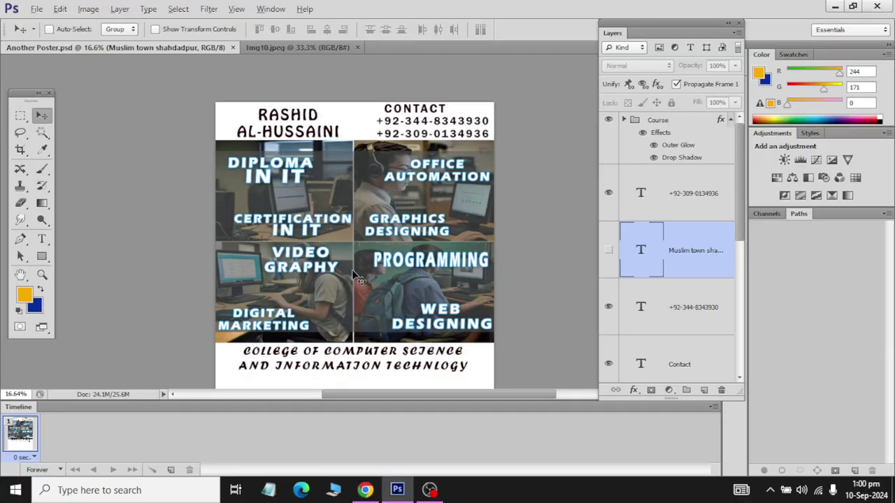
pyautogui.hotkey('alt', 'Tab')
pyautogui.click(605, 17)
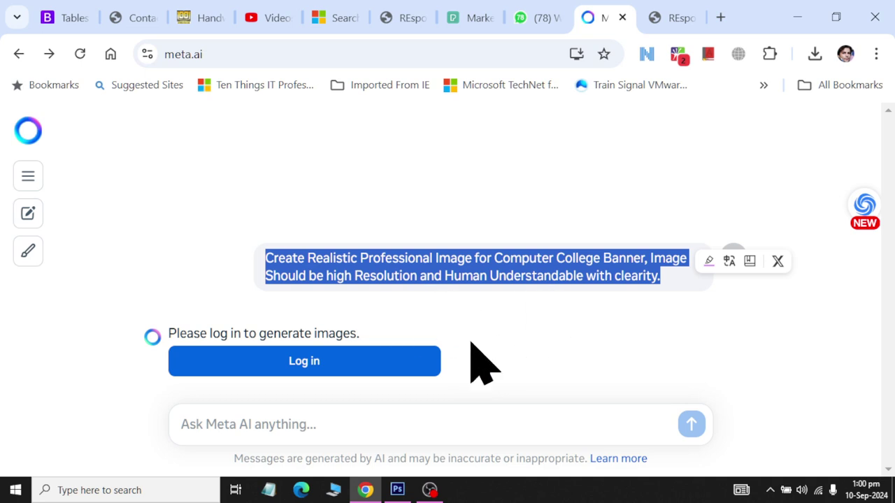
# Log in to Meta AI via Continue with Facebook, reaching the autofilled Facebook login page
pyautogui.click(283, 358)
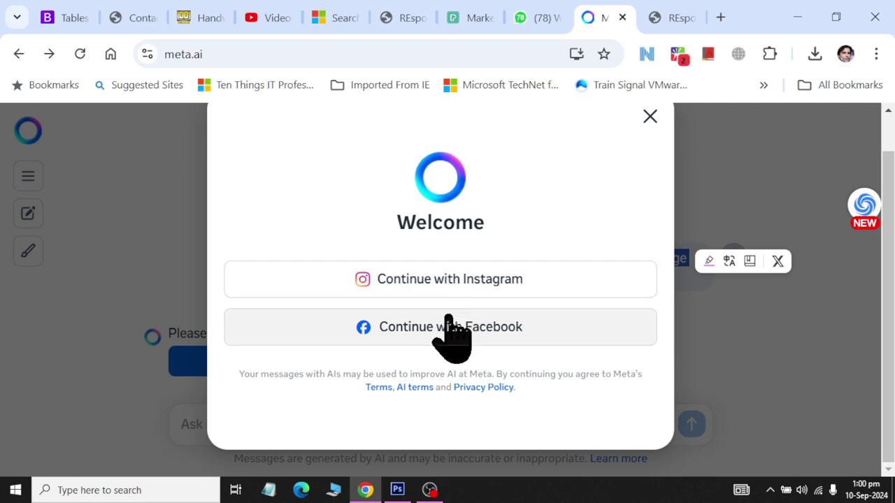
pyautogui.click(447, 318)
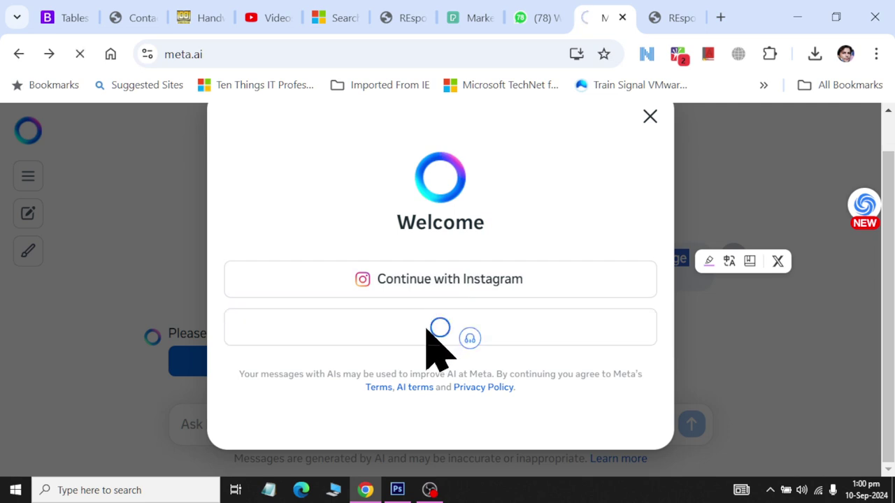
pyautogui.scroll(-1, 424, 328)
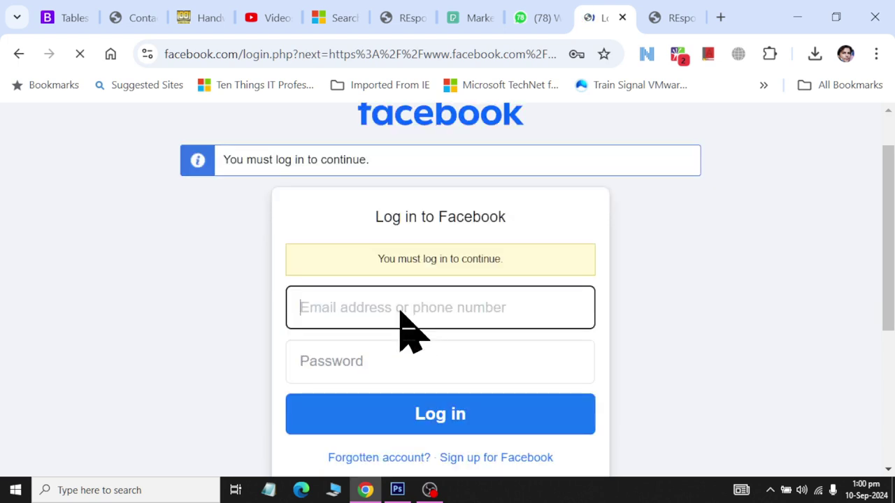
pyautogui.scroll(-3, 420, 350)
pyautogui.scroll(-1, 430, 374)
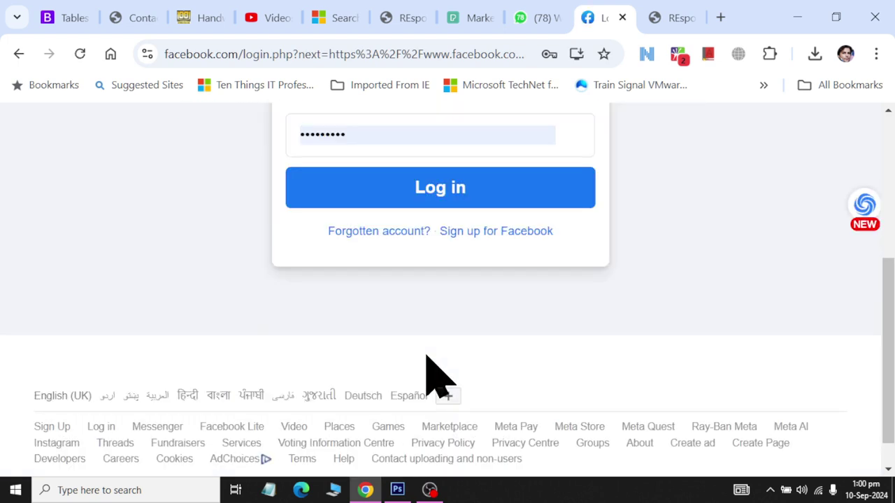
pyautogui.scroll(1, 434, 378)
pyautogui.scroll(2, 427, 356)
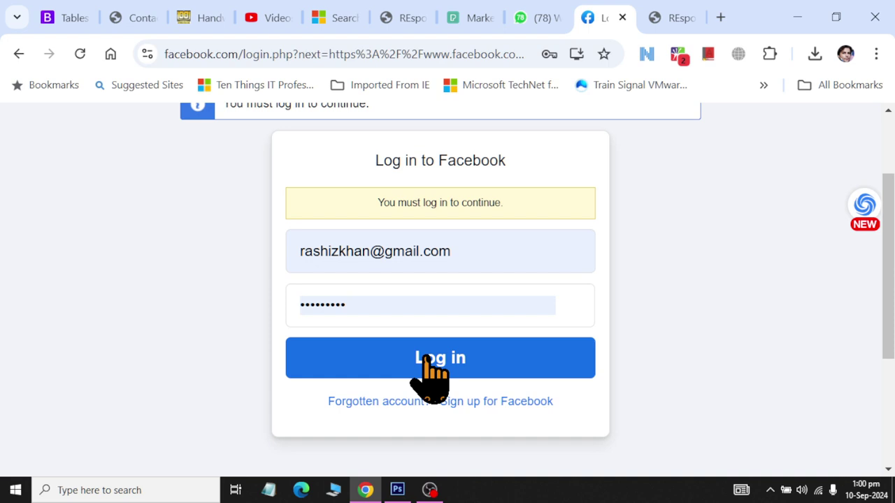